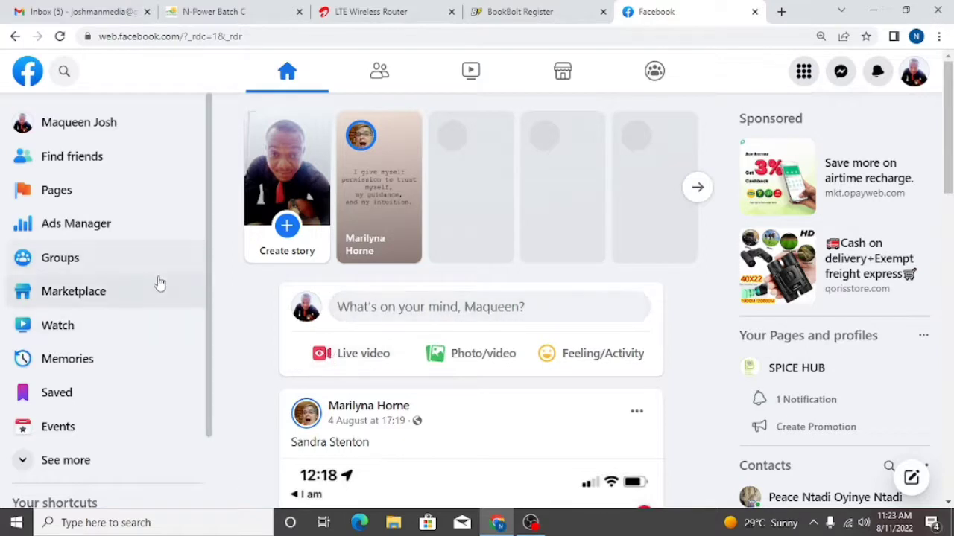
Check the list of managed Pages, return to the home feed and open Ads Manager.
{"action": "left_click", "coordinate": [101, 207]}
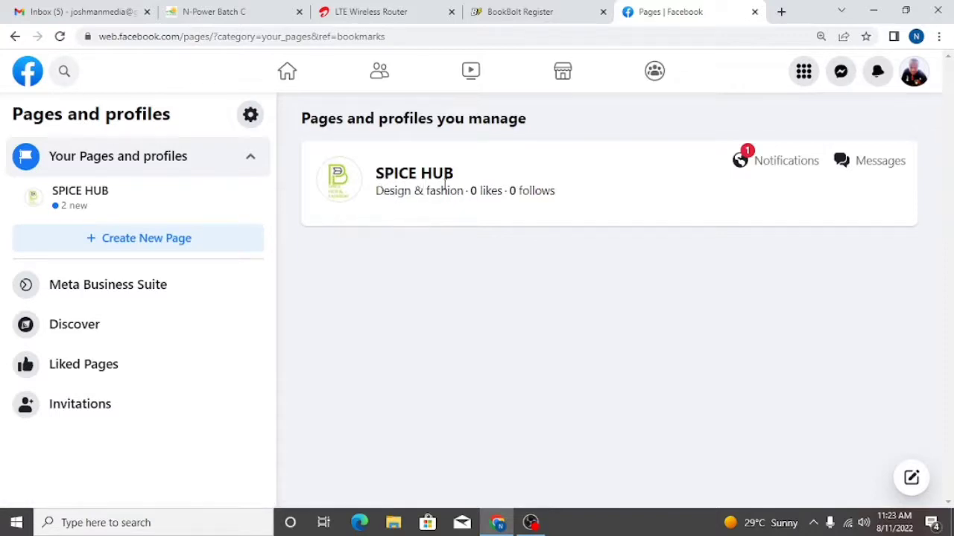
{"action": "left_click", "coordinate": [15, 37]}
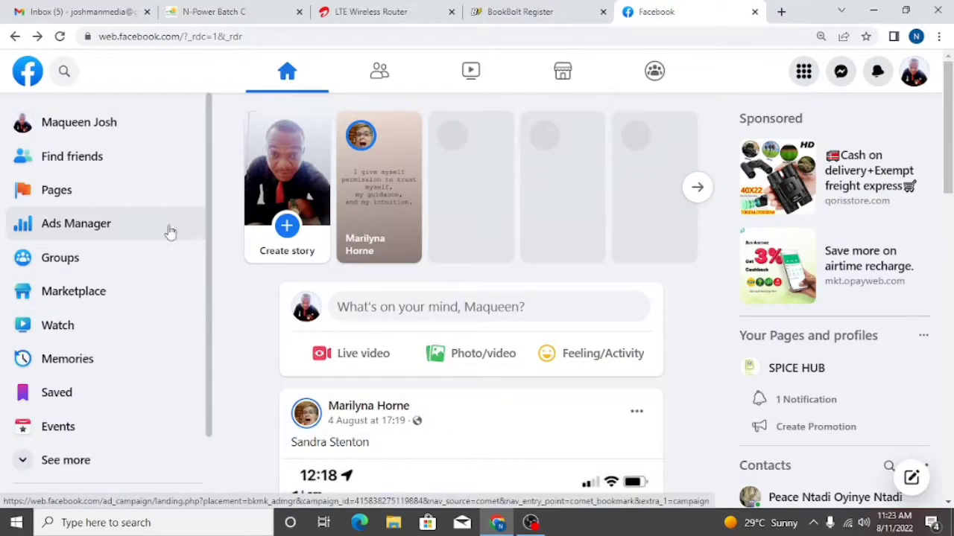
{"action": "left_click", "coordinate": [117, 235]}
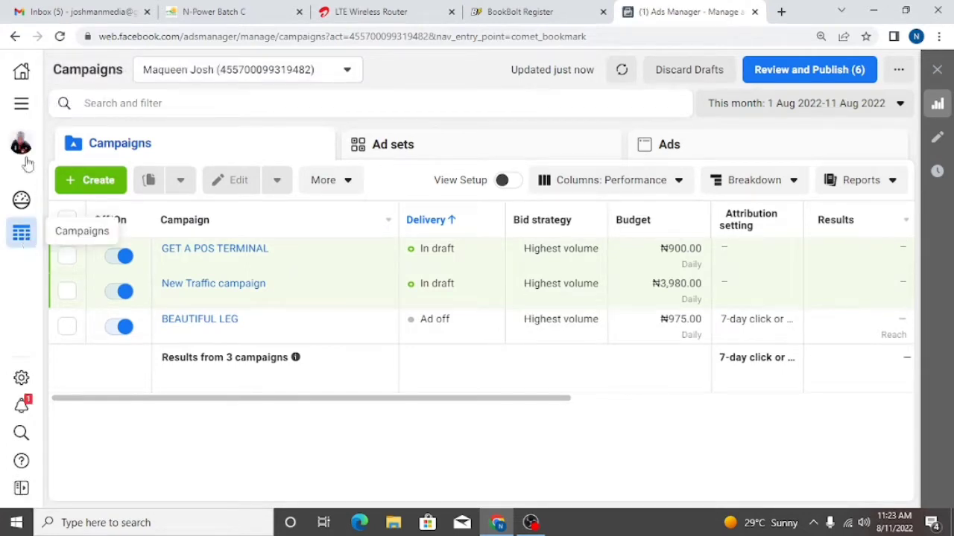
Open the ad account's billing and start adding funds by Naira Payment with MasterCard/VISA, continuing to the PayU checkout.
{"action": "left_click", "coordinate": [21, 107]}
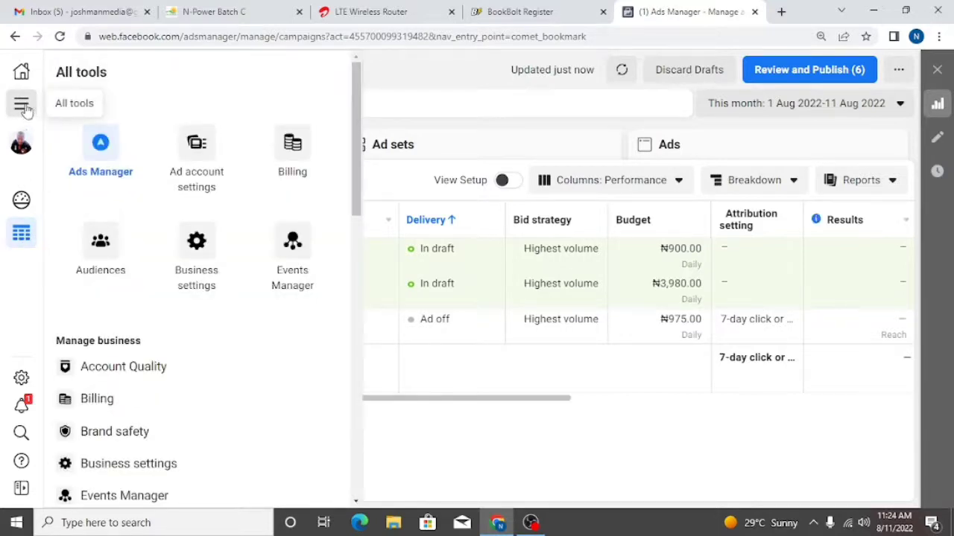
{"action": "left_click", "coordinate": [293, 160]}
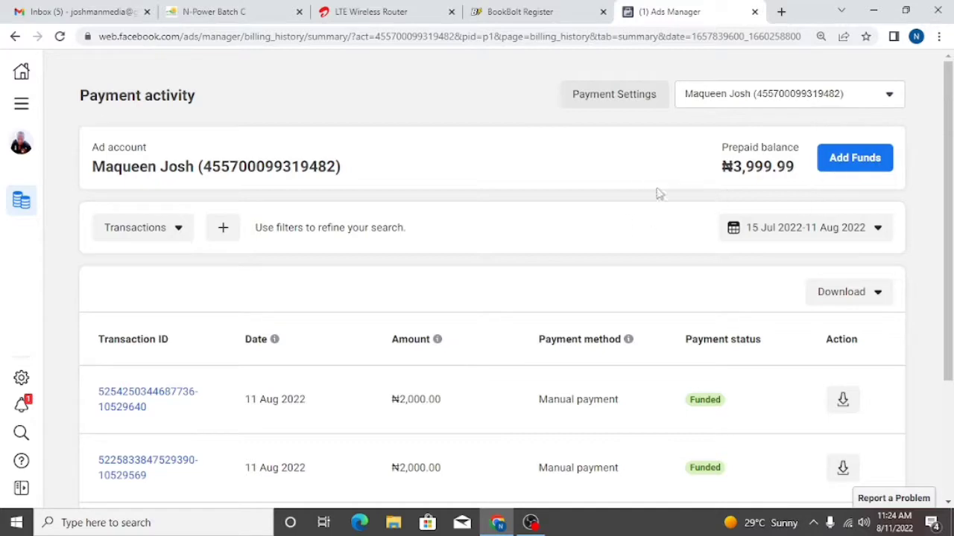
{"action": "left_click", "coordinate": [856, 160]}
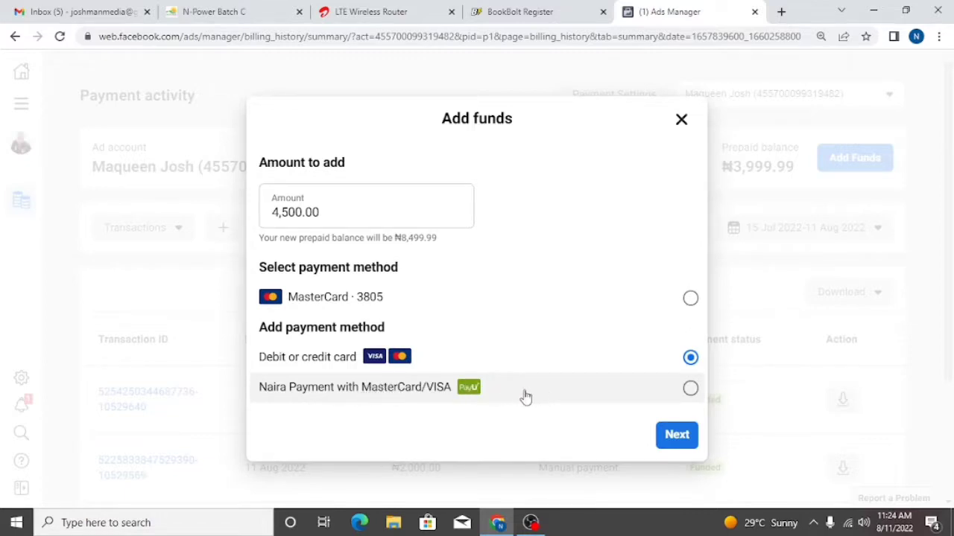
{"action": "left_click", "coordinate": [690, 388]}
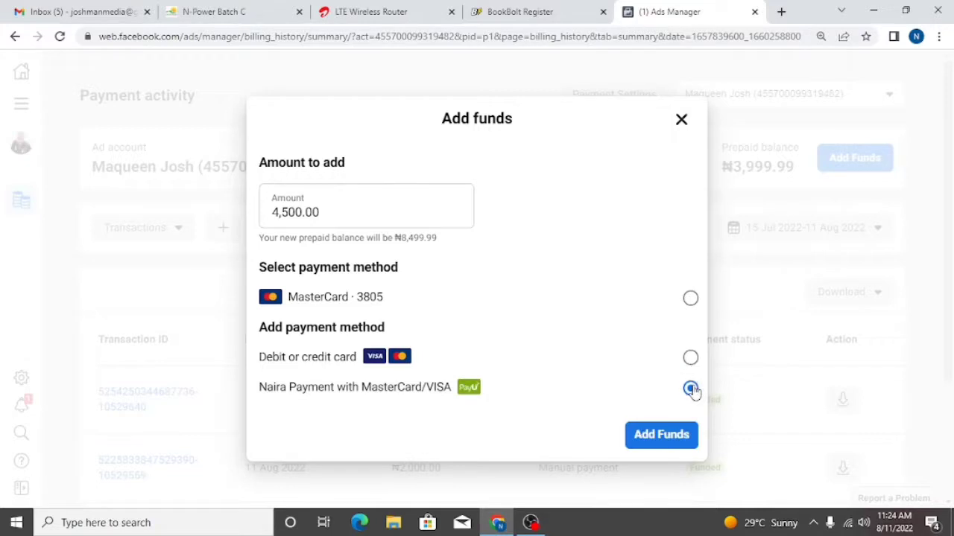
{"action": "left_click", "coordinate": [673, 438]}
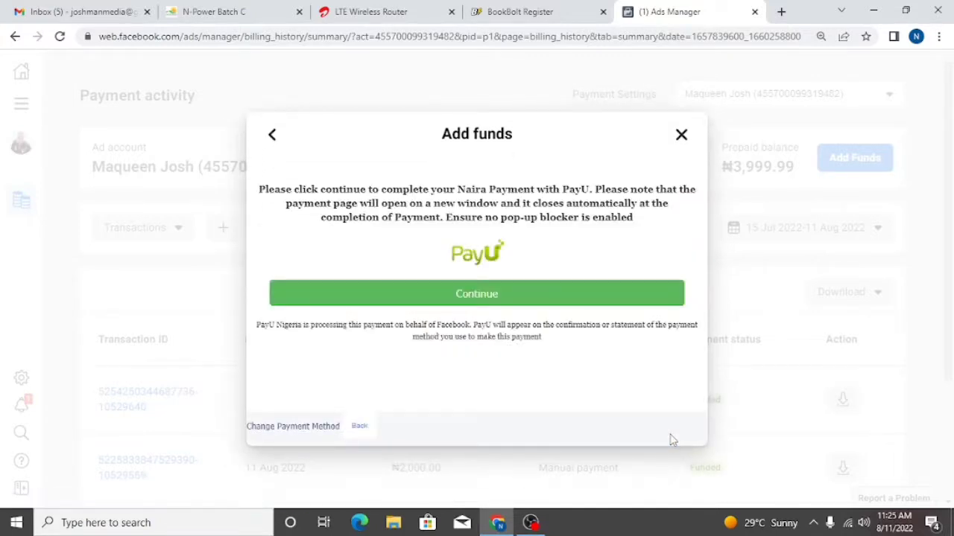
{"action": "left_click", "coordinate": [498, 303]}
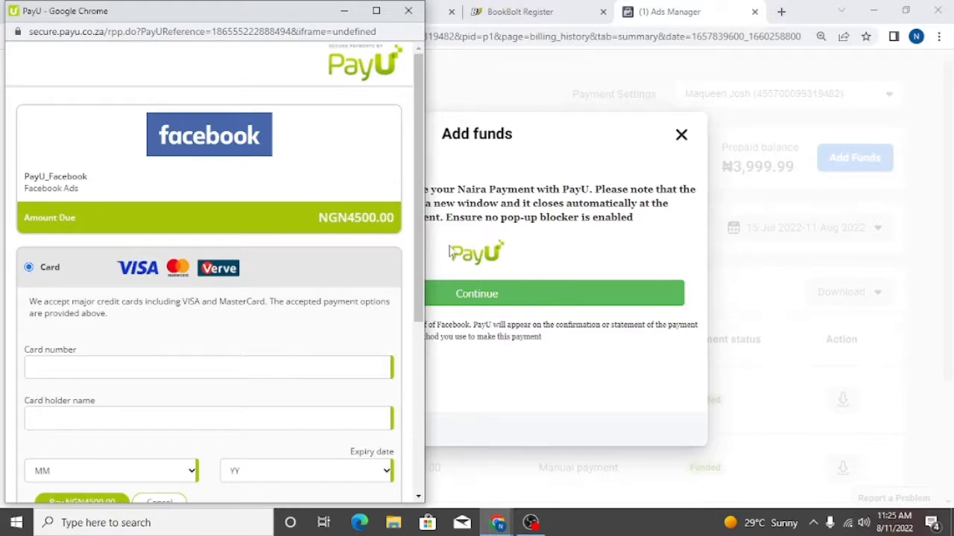
Examine the card fields on the PayU payment form and close the Add funds dialog.
{"action": "left_click_drag", "start_coordinate": [421, 242], "coordinate": [421, 313]}
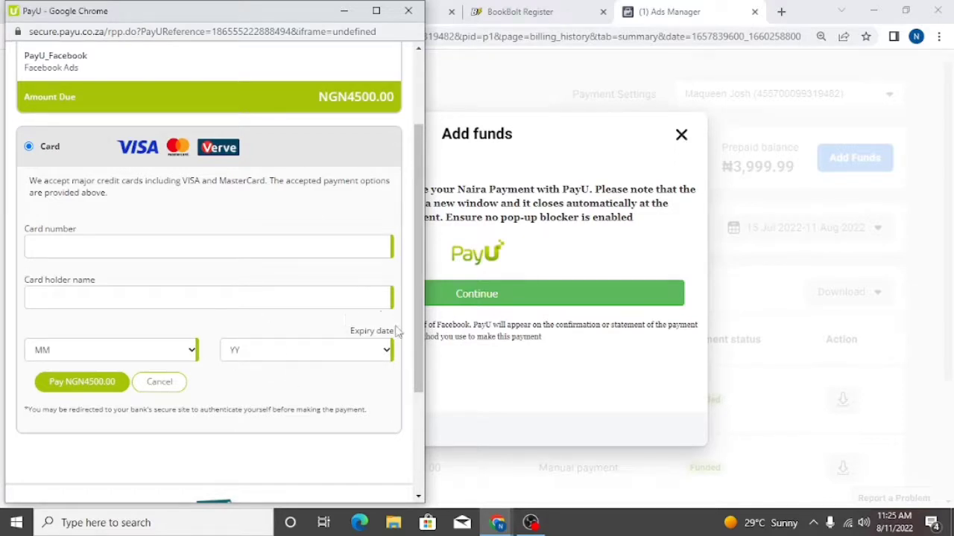
{"action": "scroll", "coordinate": [373, 343], "scroll_direction": "down", "scroll_amount": 3}
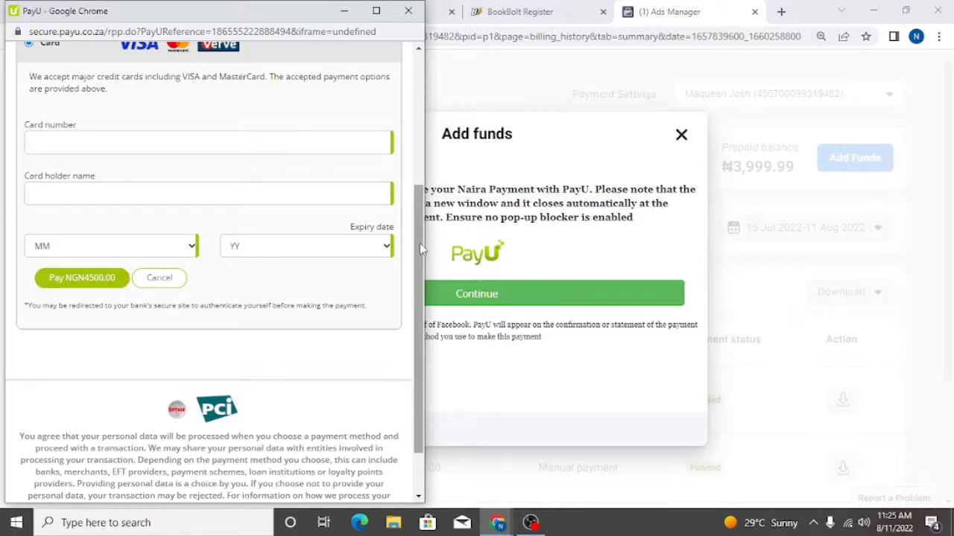
{"action": "left_click_drag", "start_coordinate": [420, 246], "coordinate": [420, 136]}
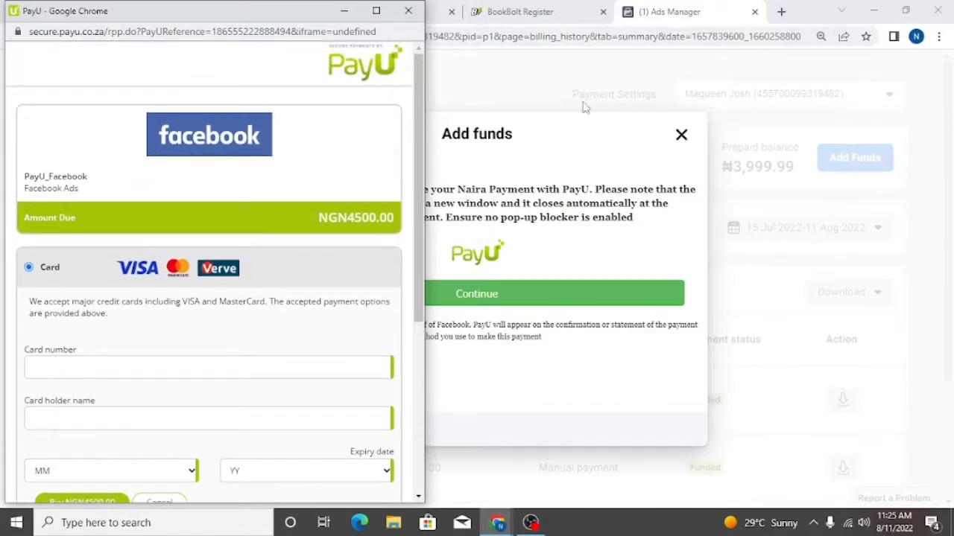
{"action": "left_click", "coordinate": [681, 134]}
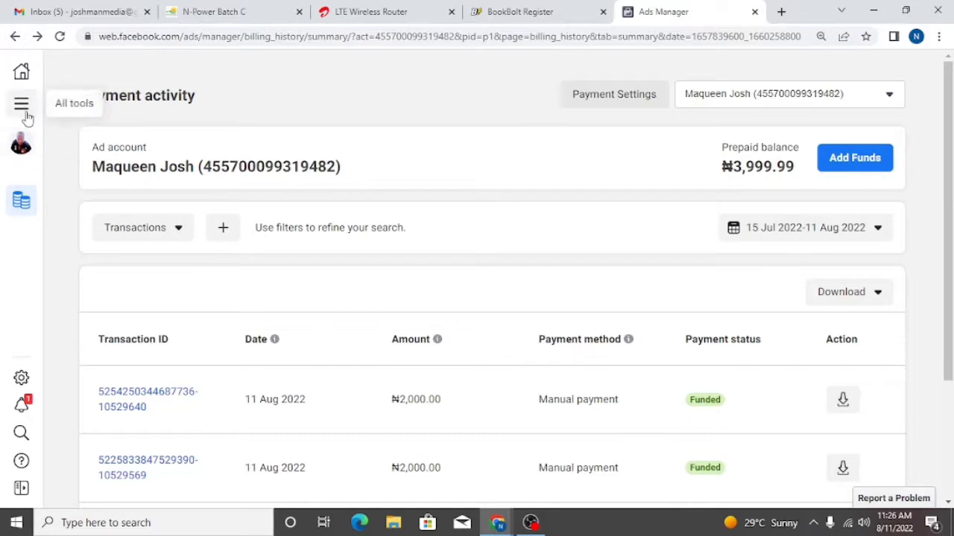
Return from billing to the campaigns list in Ads Manager.
{"action": "left_click", "coordinate": [26, 116]}
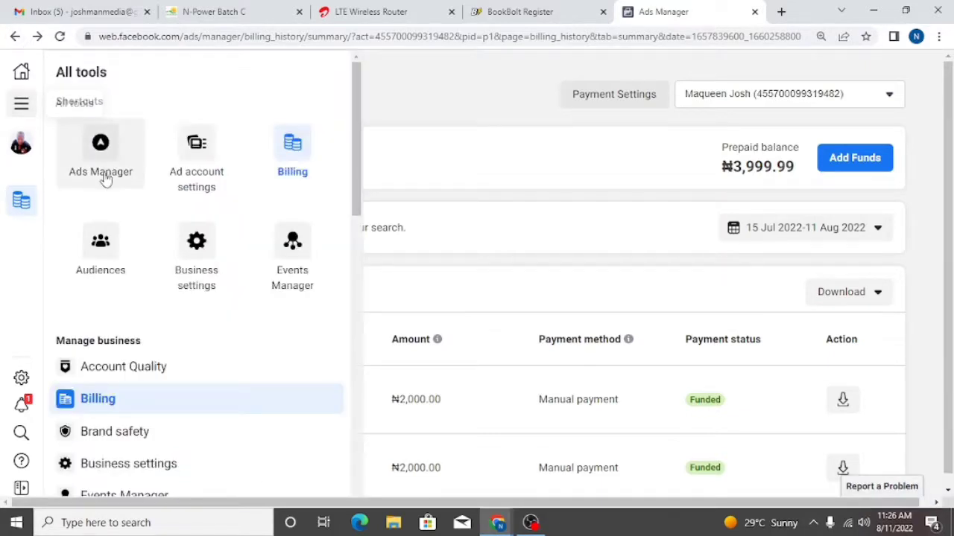
{"action": "left_click", "coordinate": [443, 134]}
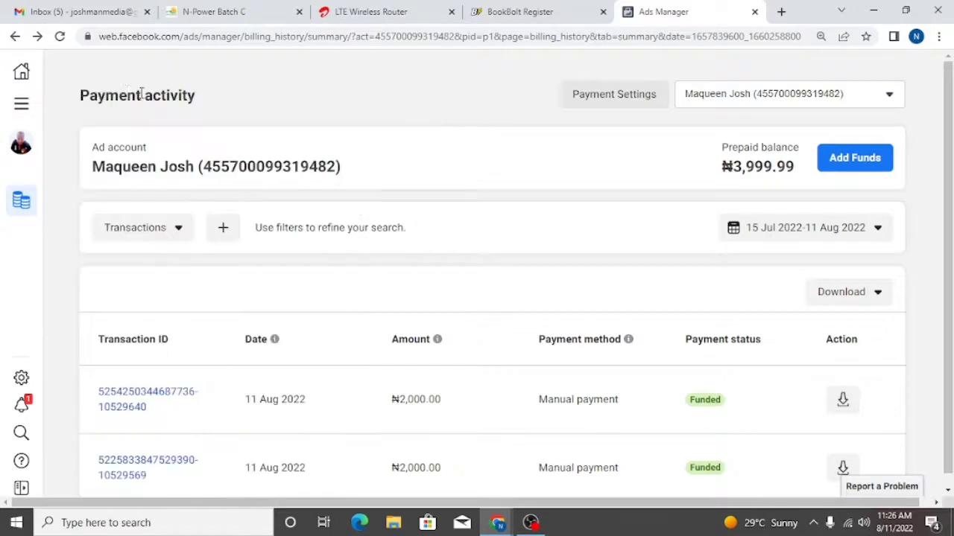
{"action": "left_click", "coordinate": [22, 108]}
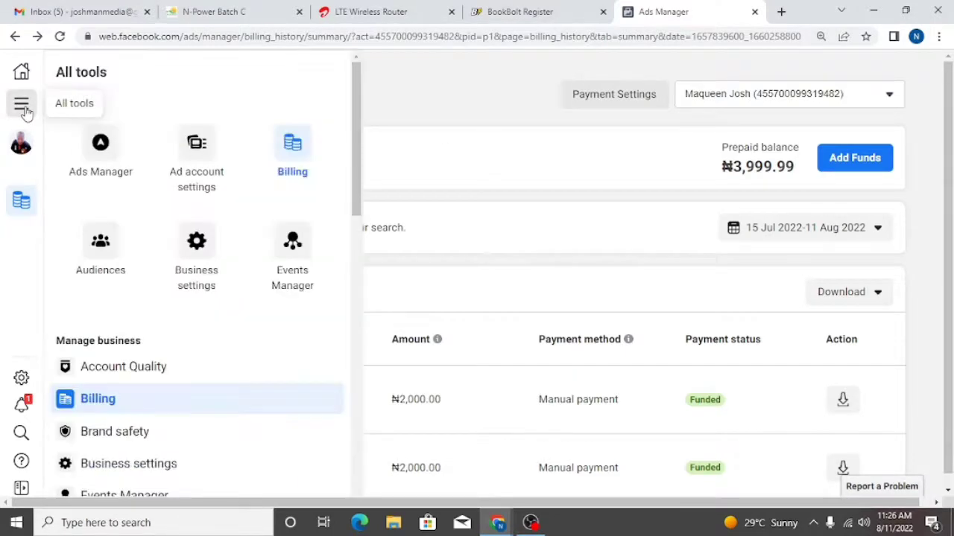
{"action": "left_click", "coordinate": [102, 162]}
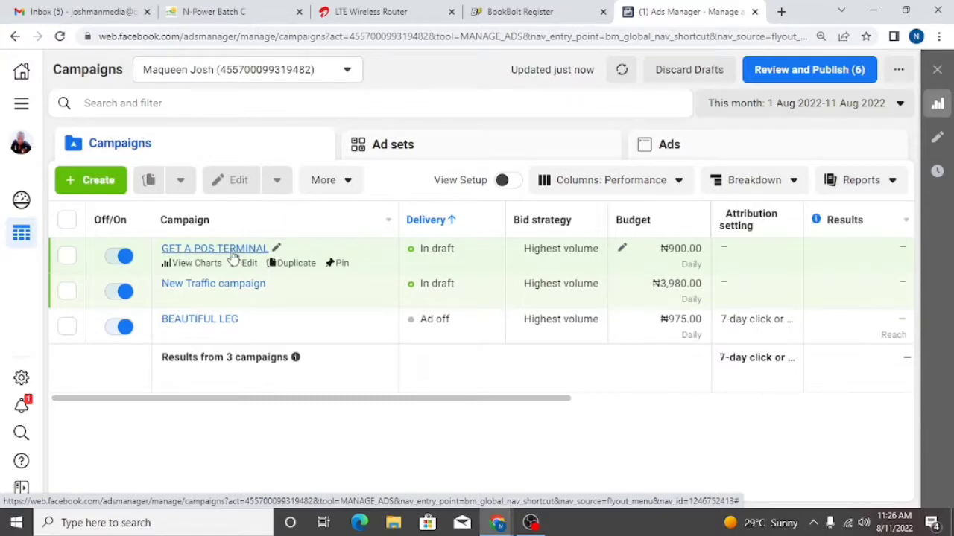
Create a new campaign with the Traffic objective.
{"action": "left_click", "coordinate": [93, 183]}
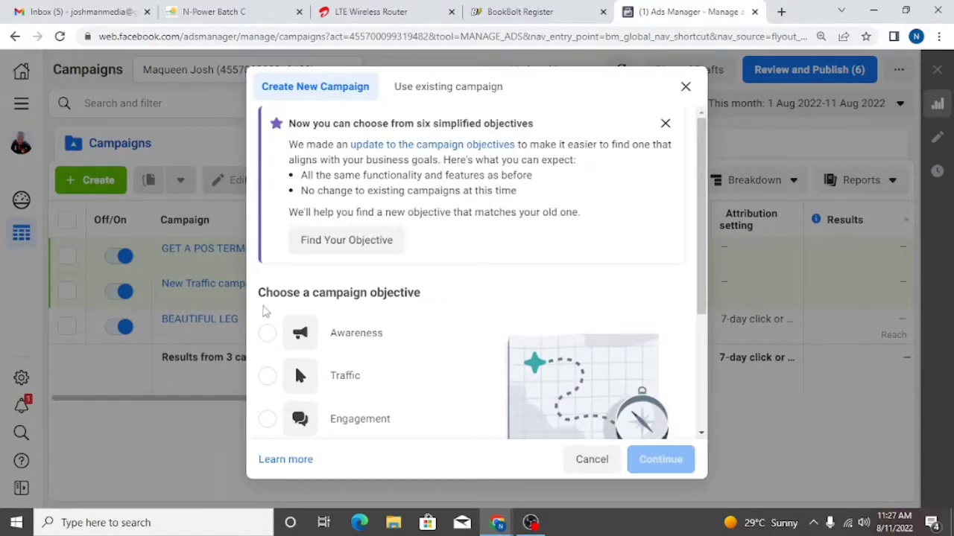
{"action": "left_click_drag", "start_coordinate": [707, 277], "coordinate": [699, 361]}
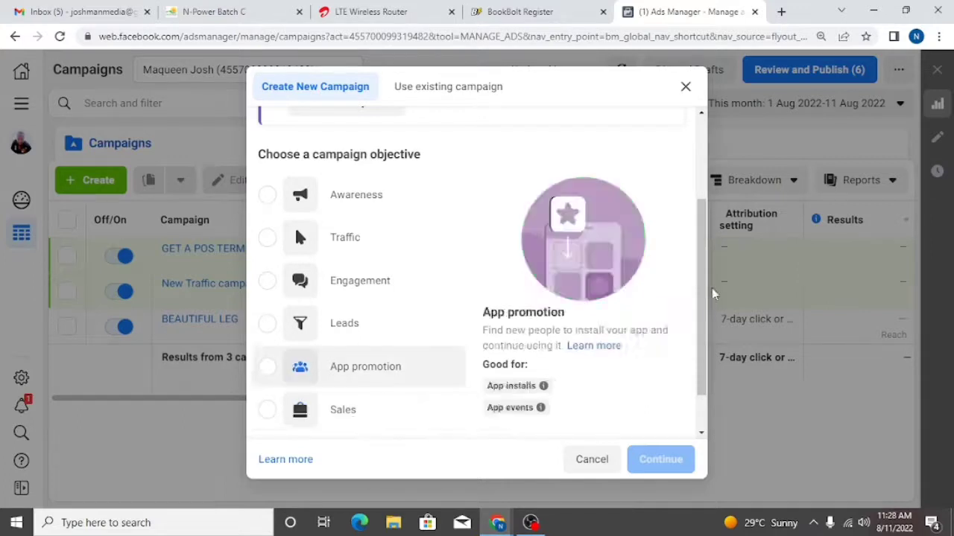
{"action": "left_click_drag", "start_coordinate": [707, 379], "coordinate": [701, 324]}
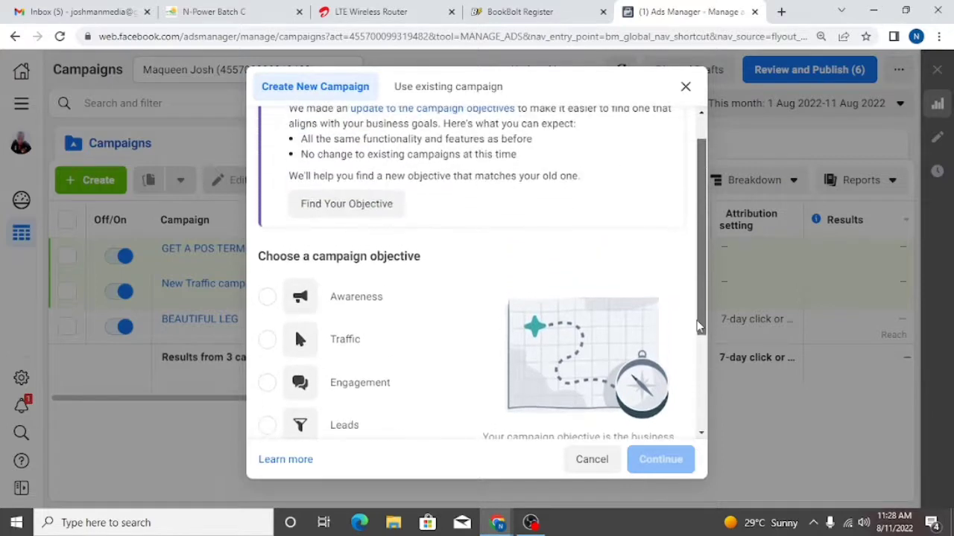
{"action": "left_click", "coordinate": [365, 347]}
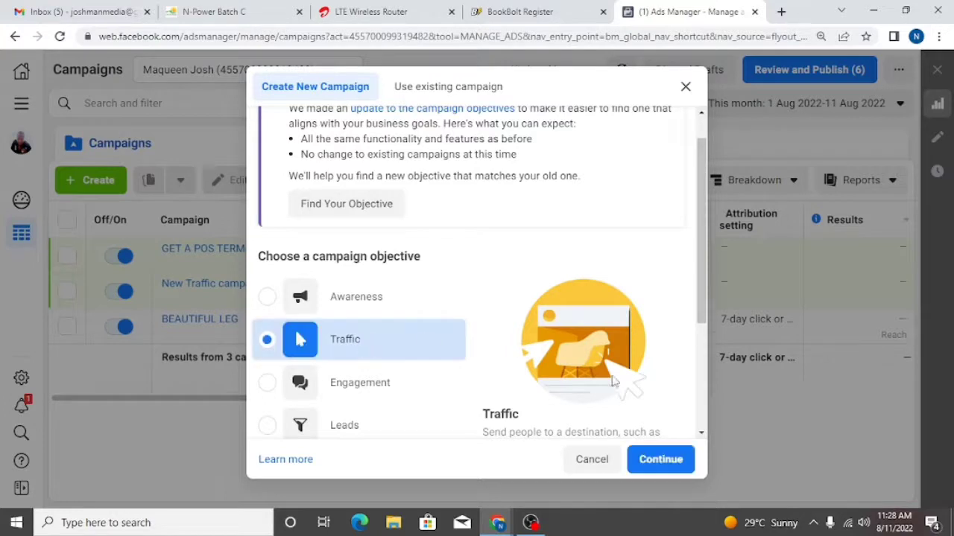
{"action": "left_click", "coordinate": [651, 462]}
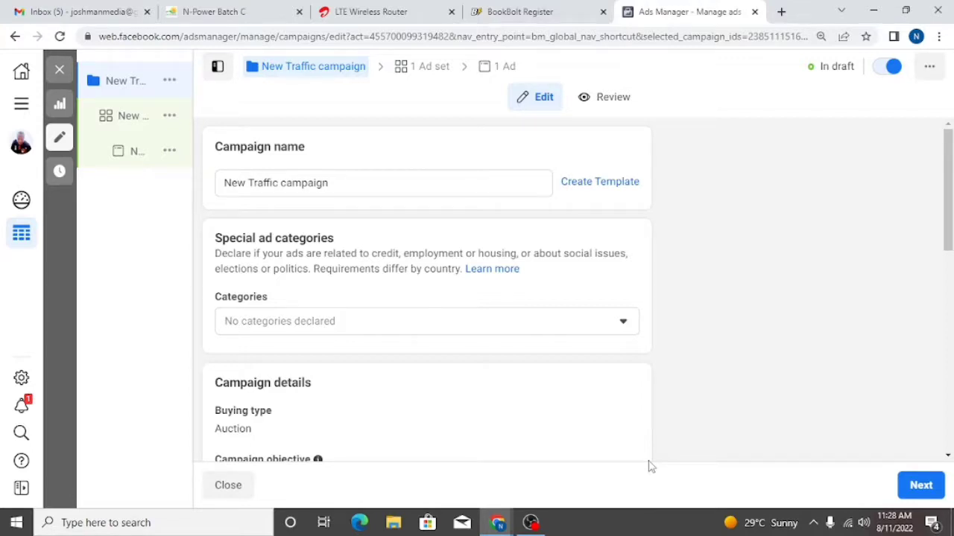
Rename the new traffic campaign as "GET A POS TERMINAL TODAY".
{"action": "left_click", "coordinate": [337, 190]}
{"action": "key", "text": "BackSpace"}
{"action": "key", "text": "BackSpace"}
{"action": "key", "text": "BackSpace"}
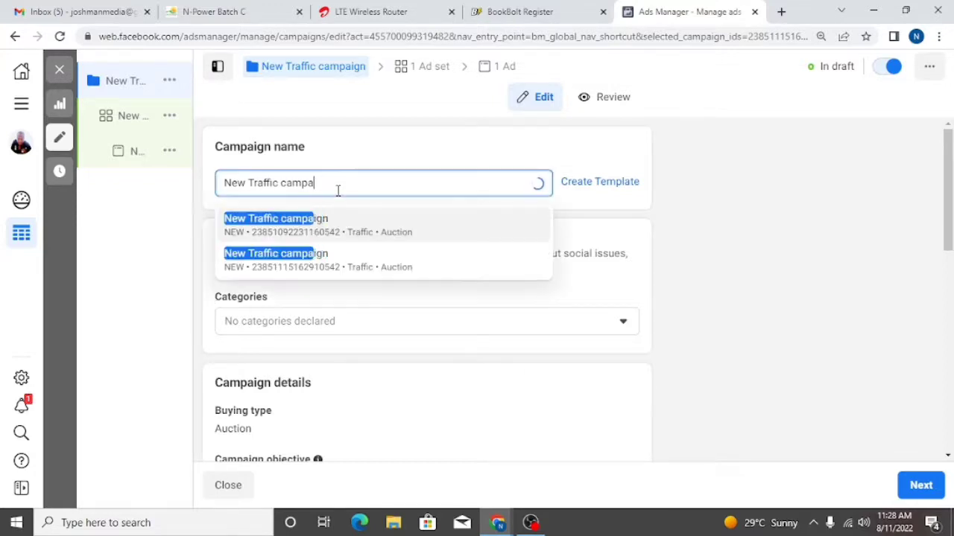
{"action": "key", "text": "BackSpace"}
{"action": "key", "text": "BackSpace"}
{"action": "key", "text": "BackSpace"}
{"action": "key", "text": "BackSpace"}
{"action": "key", "text": "BackSpace"}
{"action": "key", "text": "BackSpace"}
{"action": "key", "text": "BackSpace"}
{"action": "key", "text": "BackSpace"}
{"action": "key", "text": "BackSpace"}
{"action": "key", "text": "BackSpace"}
{"action": "key", "text": "BackSpace"}
{"action": "key", "text": "BackSpace"}
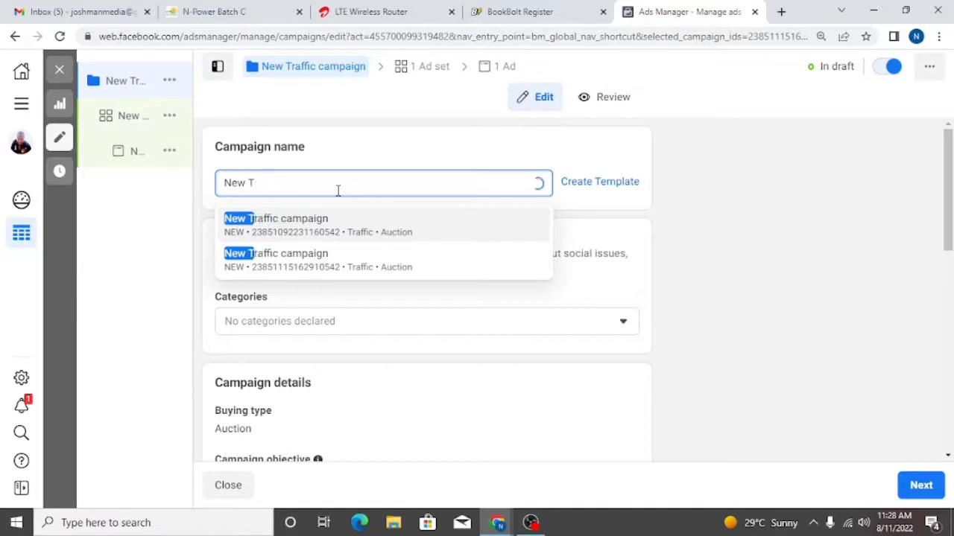
{"action": "key", "text": "BackSpace"}
{"action": "key", "text": "BackSpace"}
{"action": "key", "text": "BackSpace"}
{"action": "key", "text": "BackSpace"}
{"action": "key", "text": "BackSpace"}
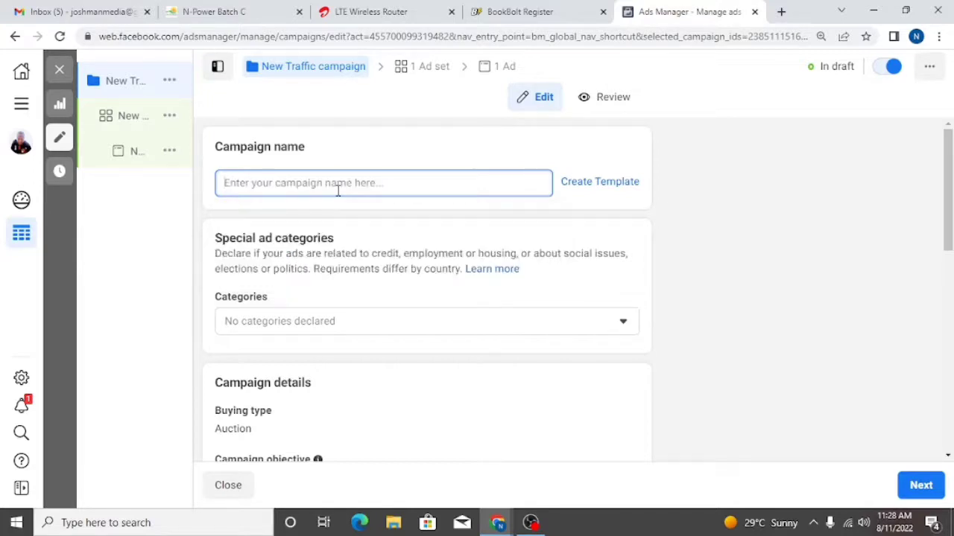
{"action": "type", "text": "get"}
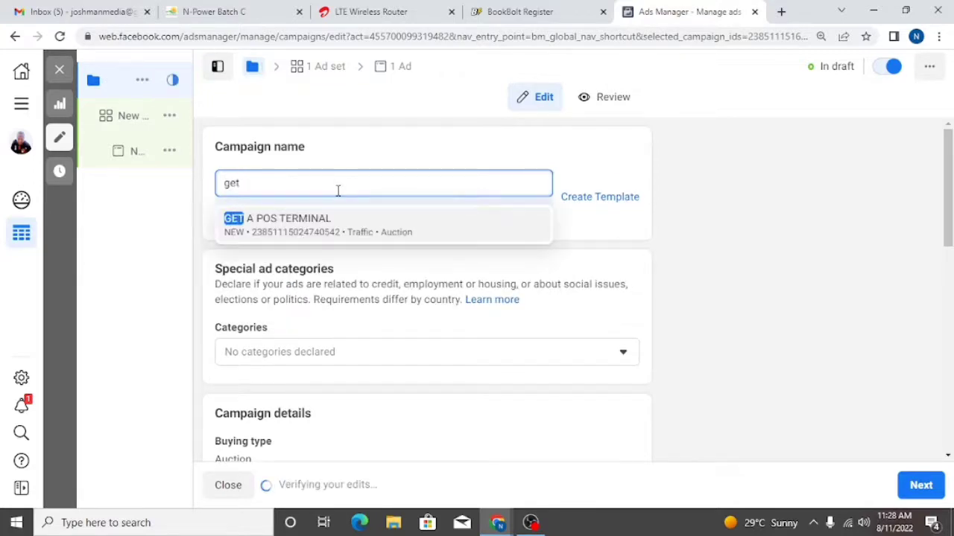
{"action": "key", "text": "BackSpace"}
{"action": "key", "text": "BackSpace"}
{"action": "key", "text": "BackSpace"}
{"action": "type", "text": "GE"}
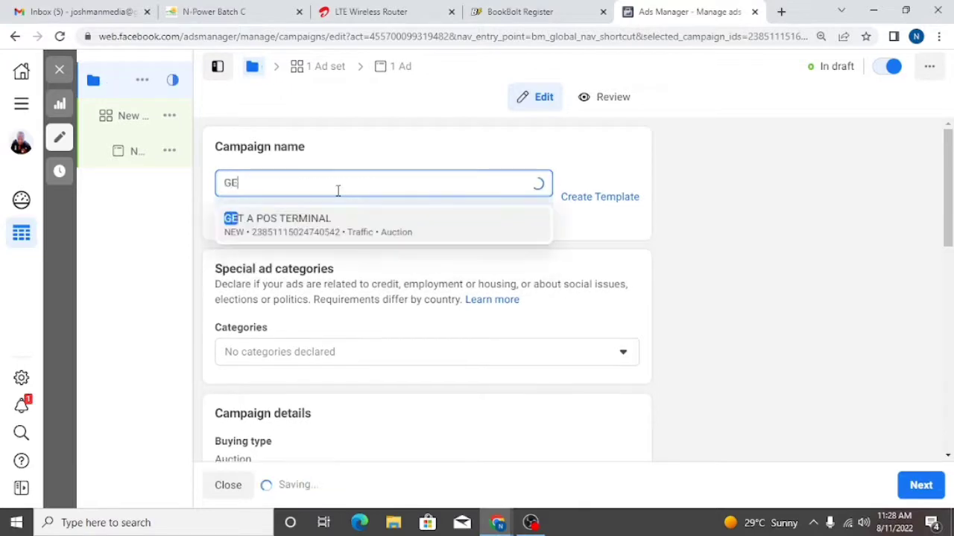
{"action": "type", "text": "T A "}
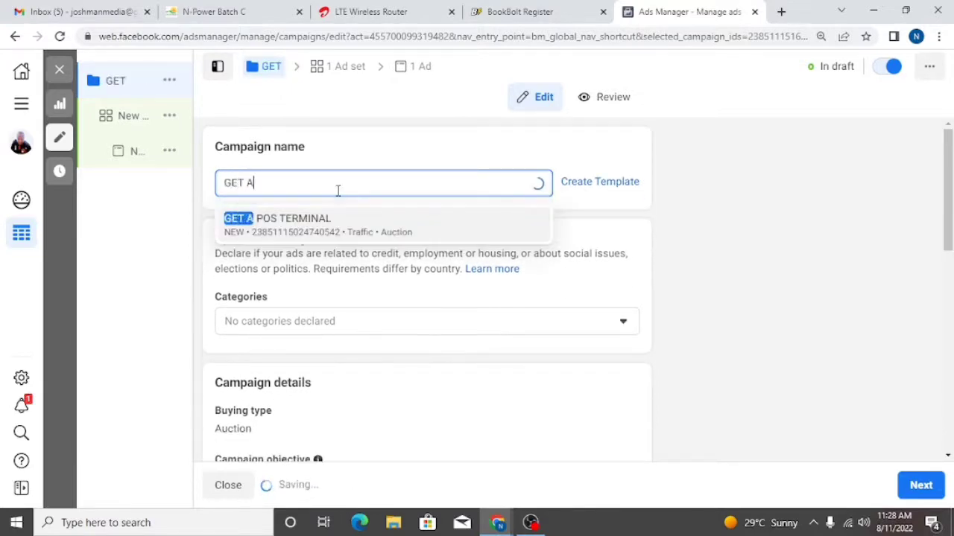
{"action": "type", "text": "POS"}
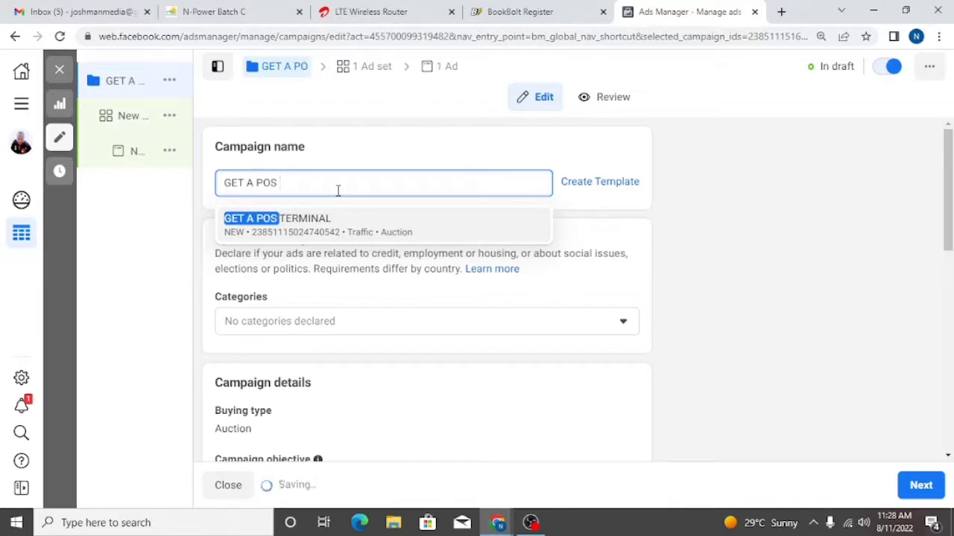
{"action": "type", "text": " TER"}
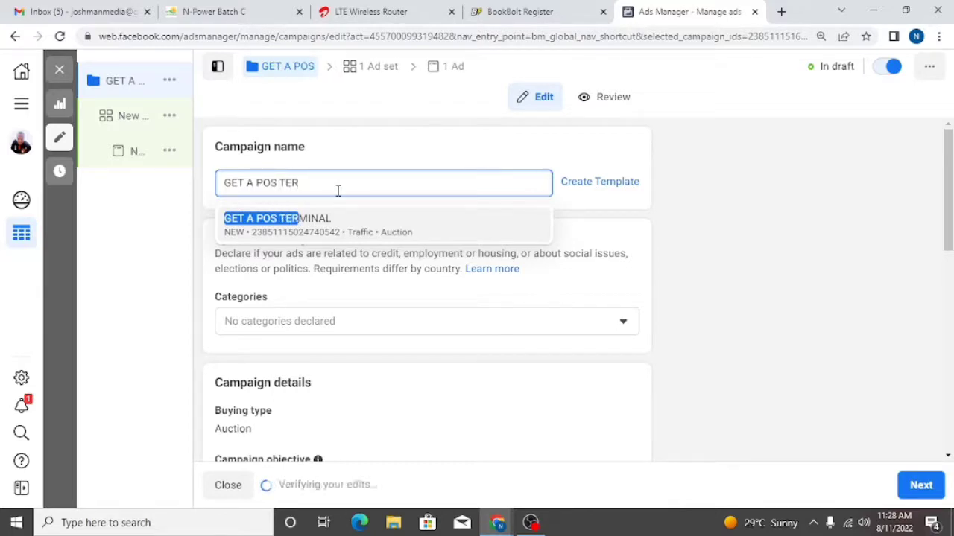
{"action": "type", "text": "MINAL"}
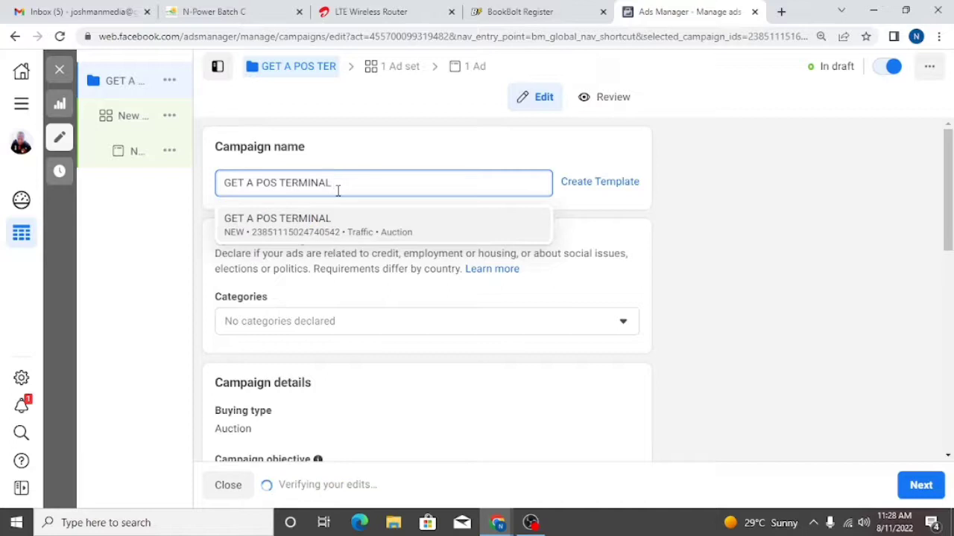
{"action": "type", "text": " TODAT"}
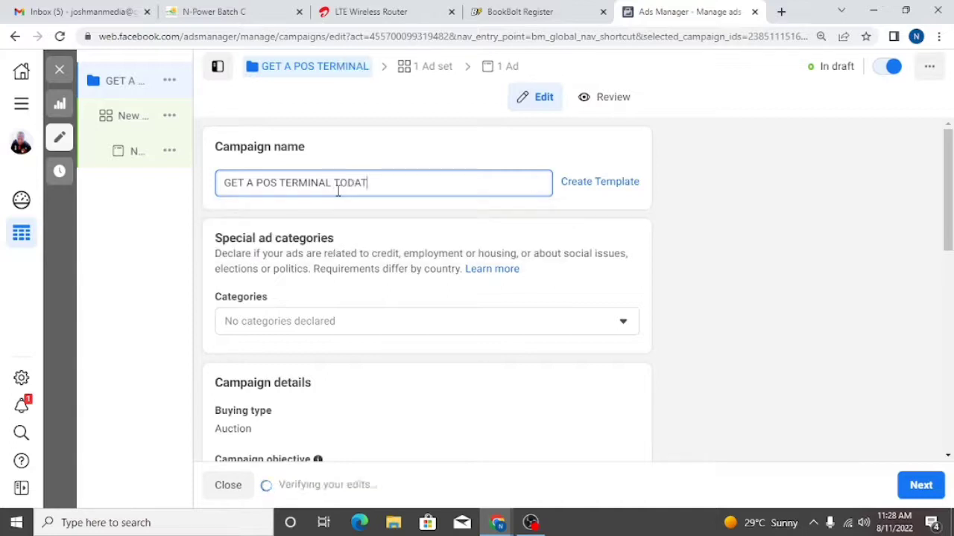
{"action": "key", "text": "BackSpace"}
{"action": "type", "text": "Y"}
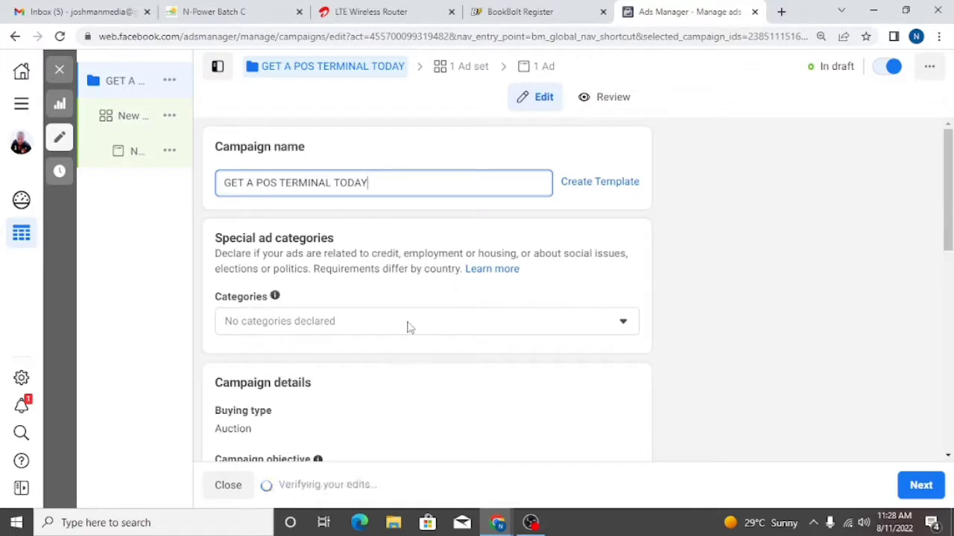
Review the special ad categories available for the campaign and close the list.
{"action": "left_click", "coordinate": [523, 322]}
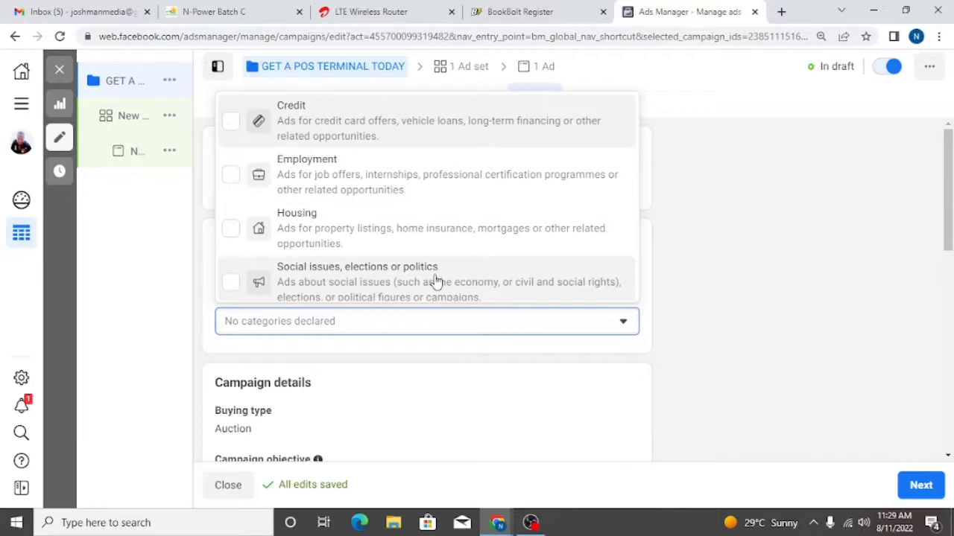
{"action": "left_click", "coordinate": [463, 355]}
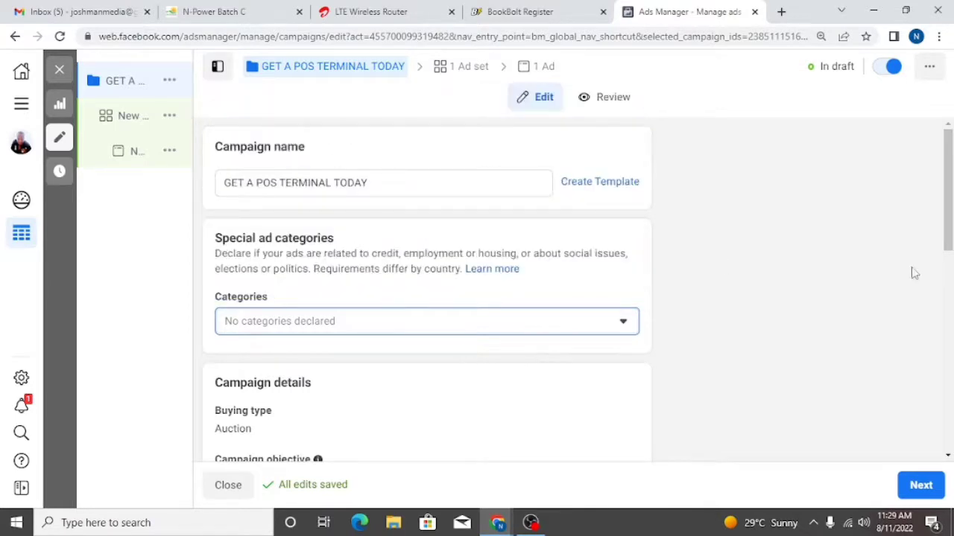
Change the campaign objective to Awareness and turn on Create A/B test for the campaign.
{"action": "left_click_drag", "start_coordinate": [947, 245], "coordinate": [947, 308]}
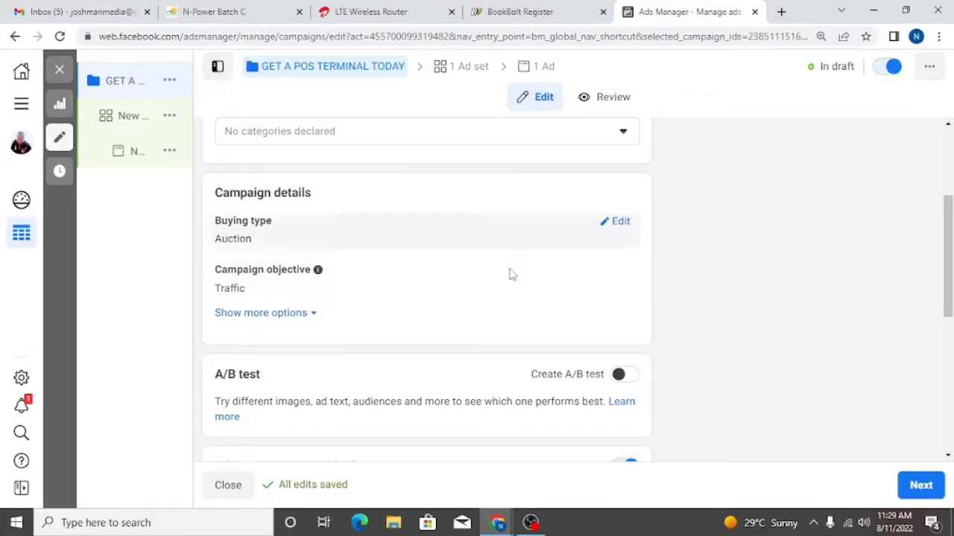
{"action": "left_click", "coordinate": [617, 279]}
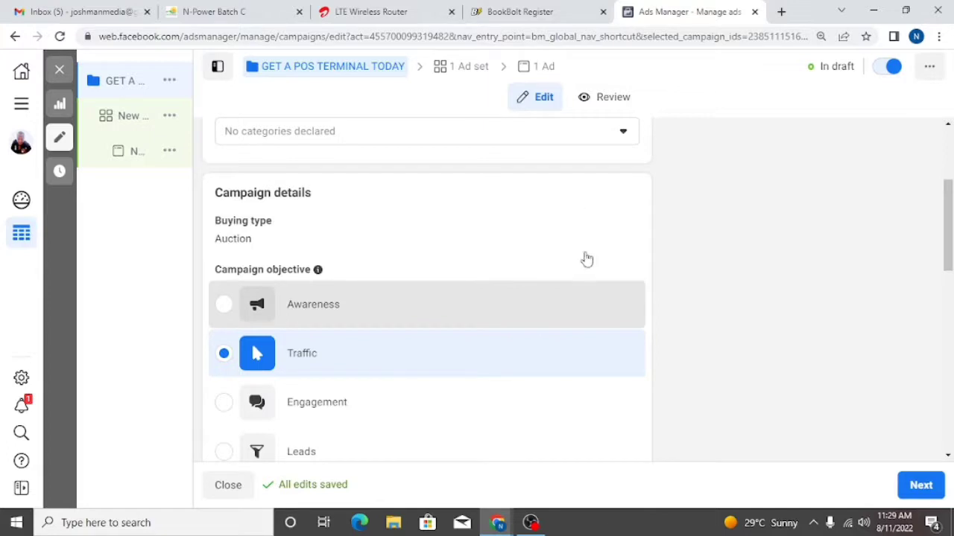
{"action": "left_click", "coordinate": [568, 286]}
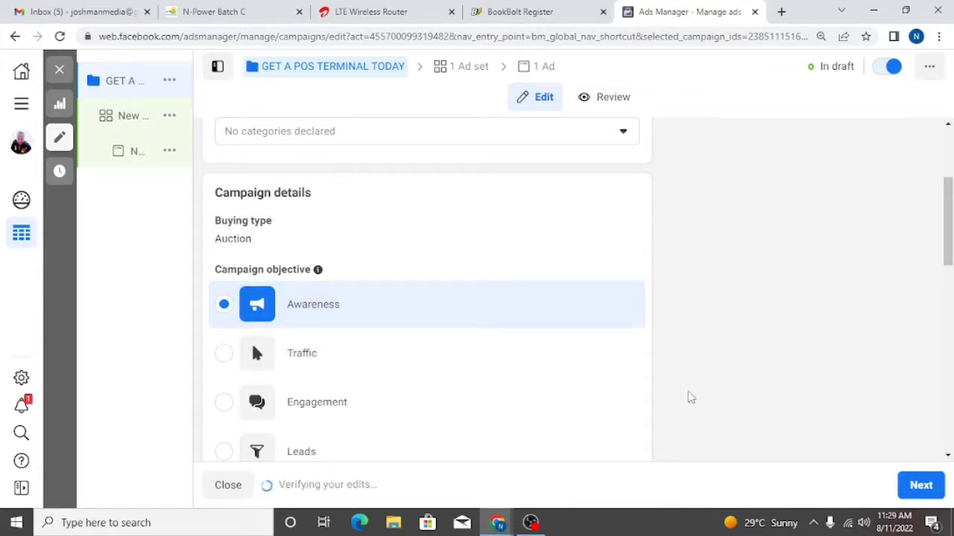
{"action": "mouse_move", "coordinate": [532, 525]}
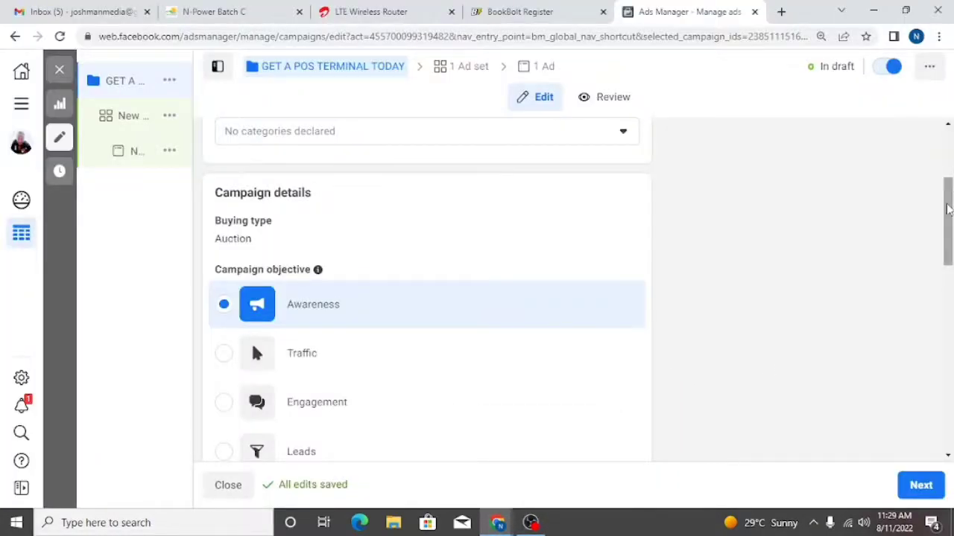
{"action": "left_click_drag", "start_coordinate": [950, 179], "coordinate": [949, 319]}
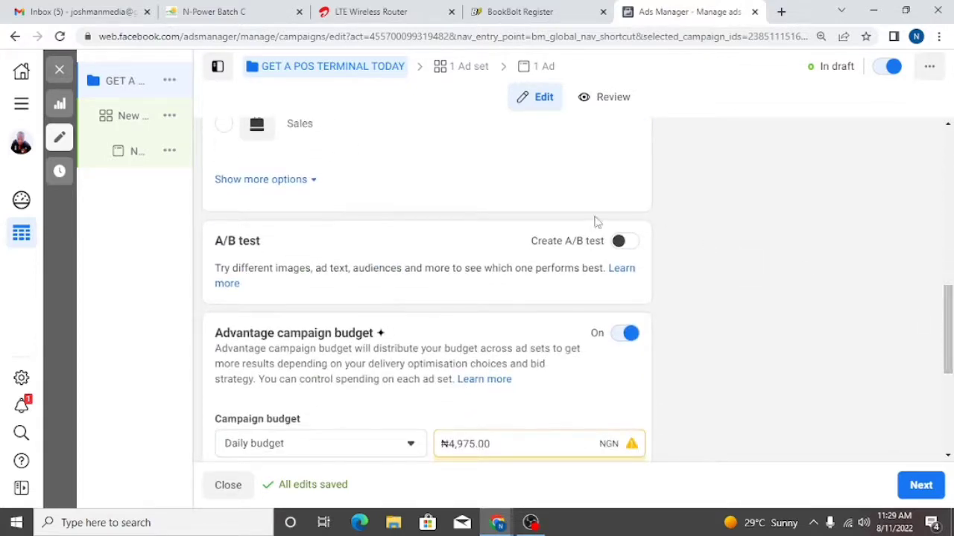
{"action": "left_click", "coordinate": [624, 246]}
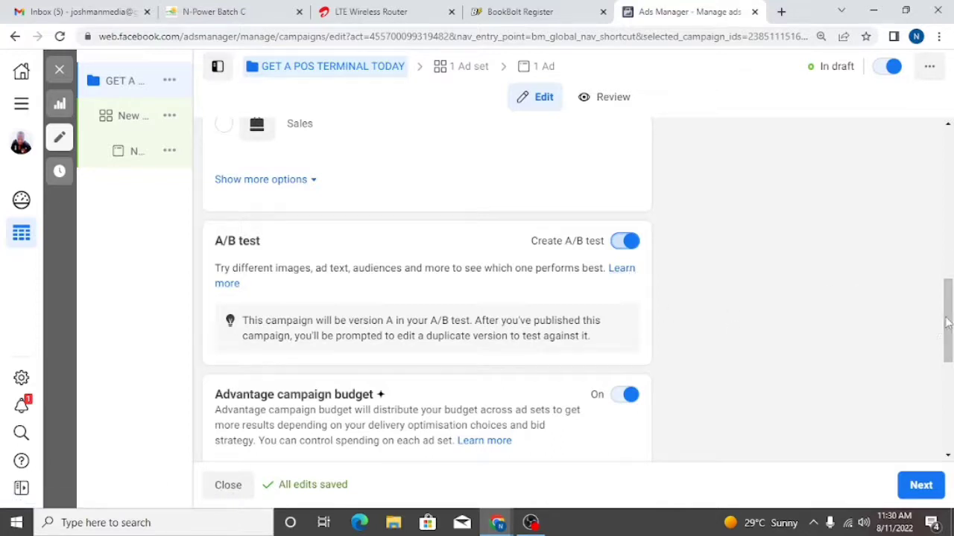
Set the campaign's daily budget to ₦900.00 with Advantage campaign budget left on.
{"action": "scroll", "coordinate": [950, 320], "scroll_direction": "down", "scroll_amount": 2}
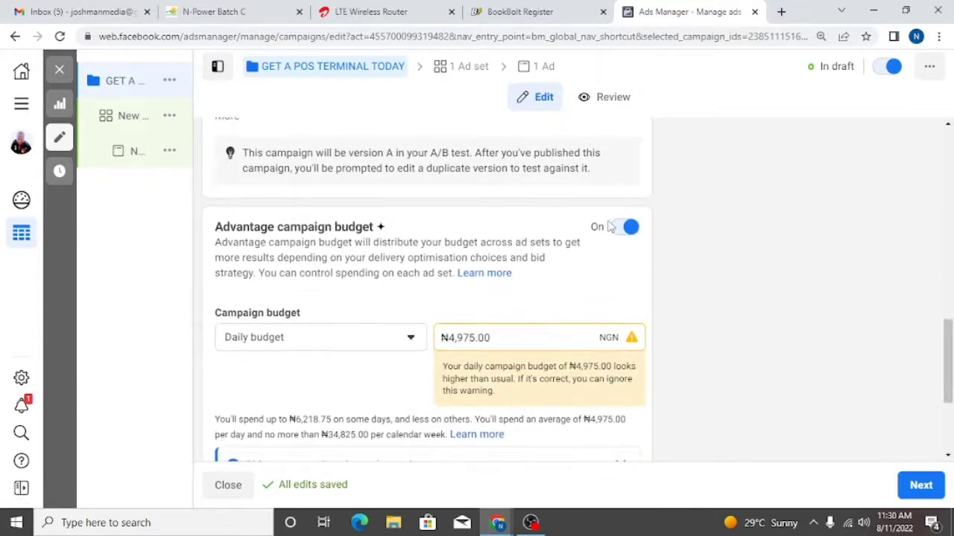
{"action": "left_click", "coordinate": [474, 338]}
{"action": "key", "text": "BackSpace"}
{"action": "key", "text": "BackSpace"}
{"action": "key", "text": "BackSpace"}
{"action": "key", "text": "BackSpace"}
{"action": "key", "text": "BackSpace"}
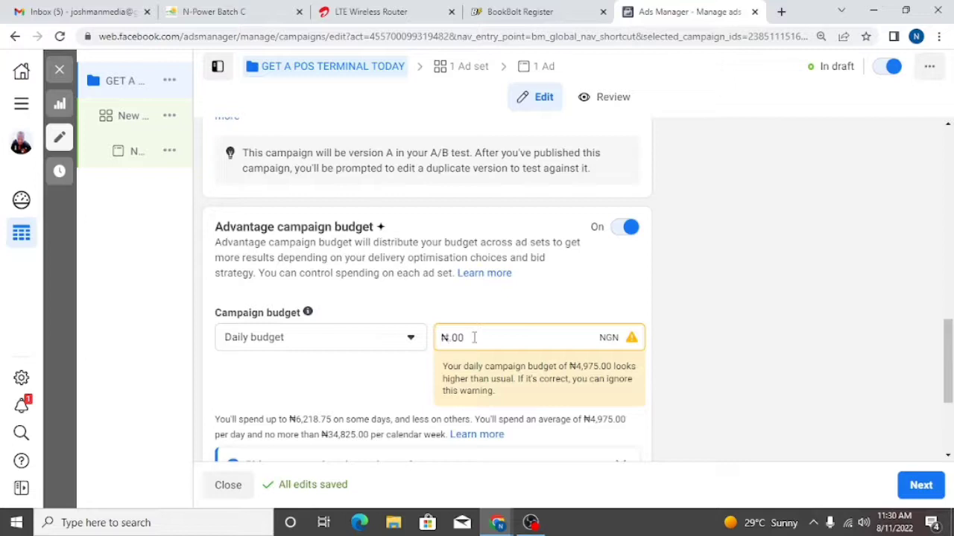
{"action": "type", "text": "99"}
{"action": "key", "text": "BackSpace"}
{"action": "key", "text": "BackSpace"}
{"action": "type", "text": "900"}
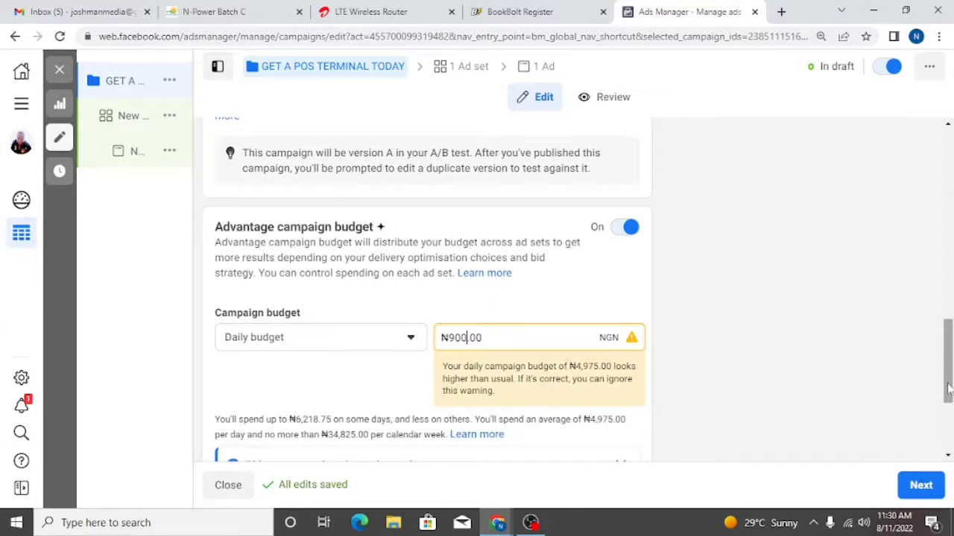
Open the campaign bid strategy for editing and choose Highest volume.
{"action": "left_click", "coordinate": [947, 412]}
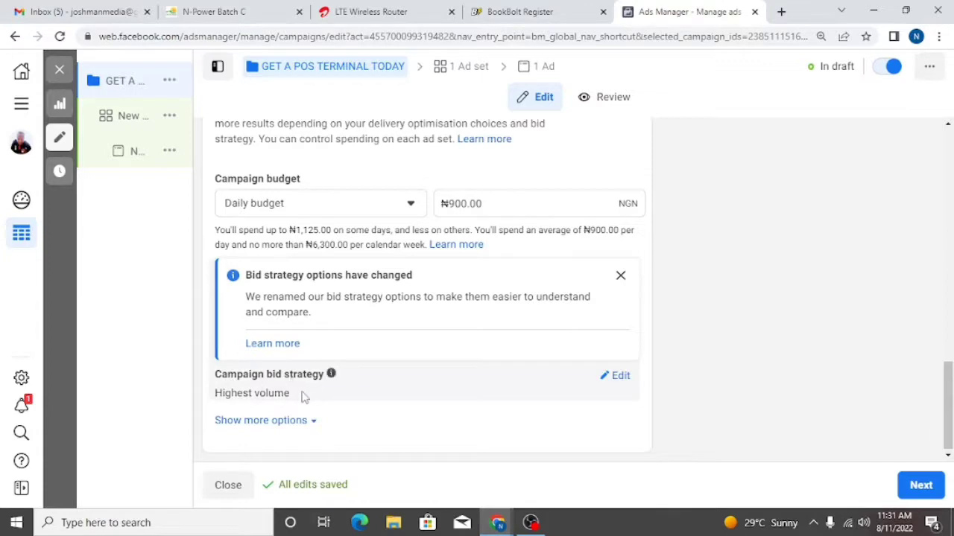
{"action": "left_click", "coordinate": [615, 377]}
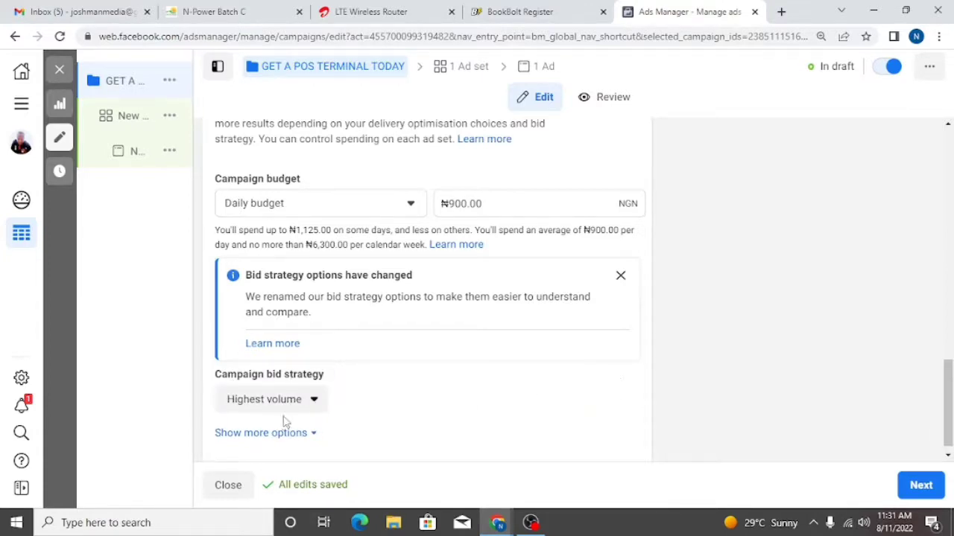
{"action": "left_click", "coordinate": [311, 406]}
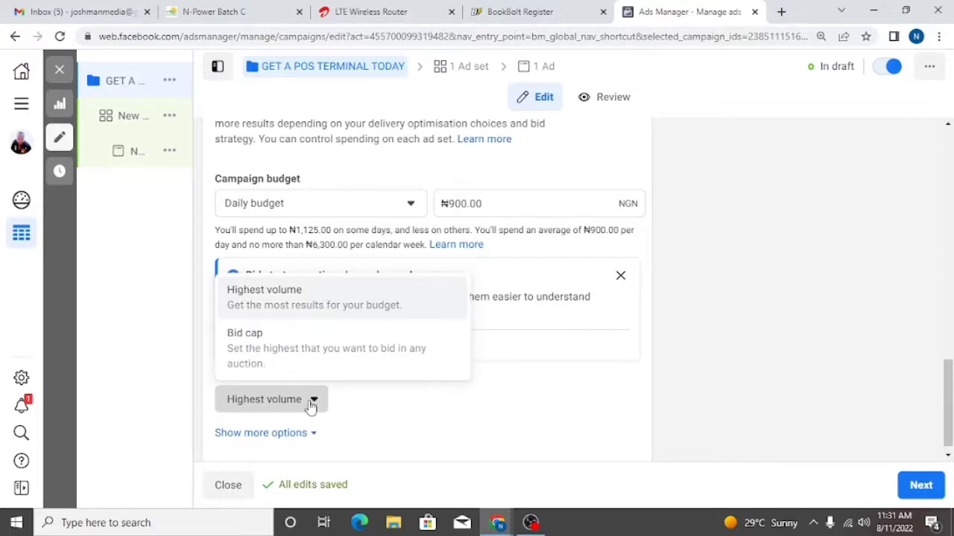
{"action": "left_click", "coordinate": [376, 305]}
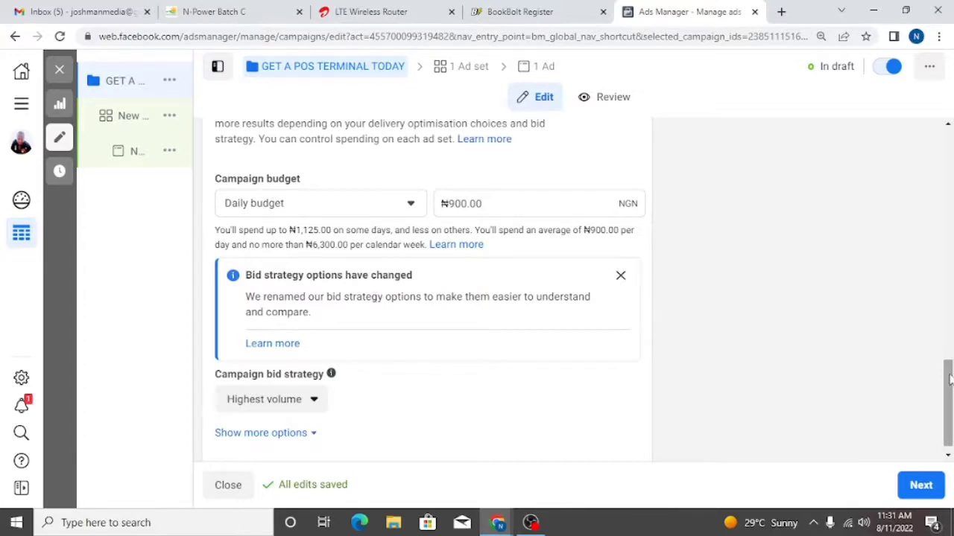
Review the campaign's additional budget options, including ad scheduling, and collapse them again.
{"action": "left_click_drag", "start_coordinate": [949, 380], "coordinate": [948, 440]}
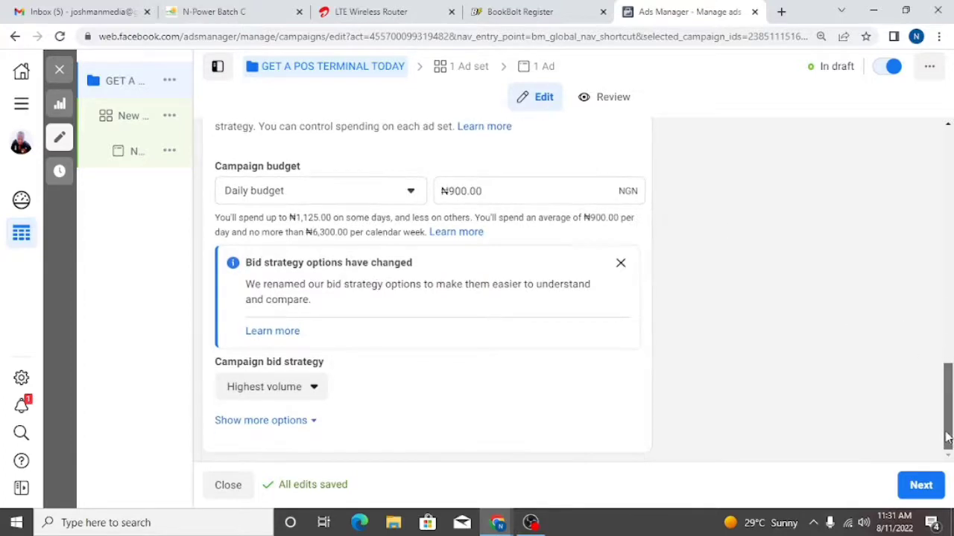
{"action": "left_click", "coordinate": [283, 421]}
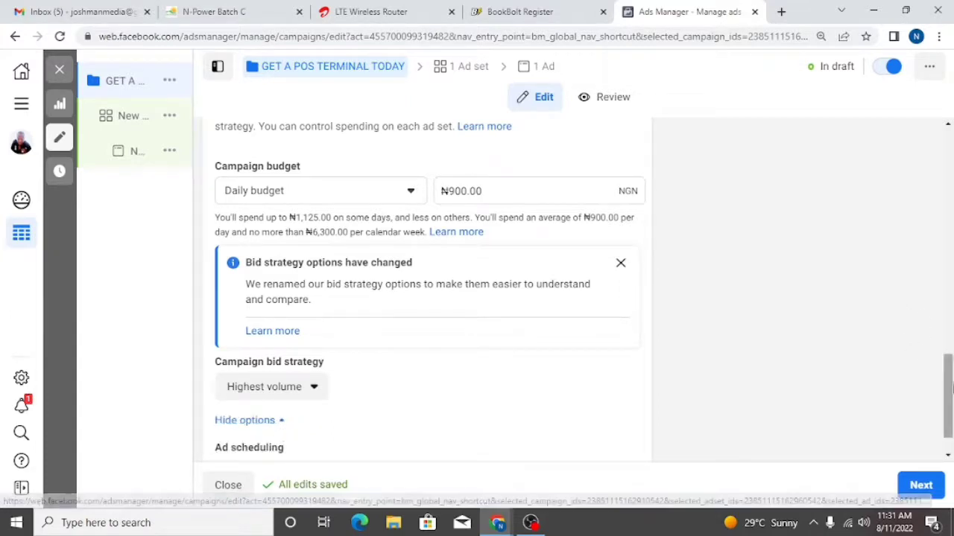
{"action": "left_click_drag", "start_coordinate": [948, 391], "coordinate": [949, 449]}
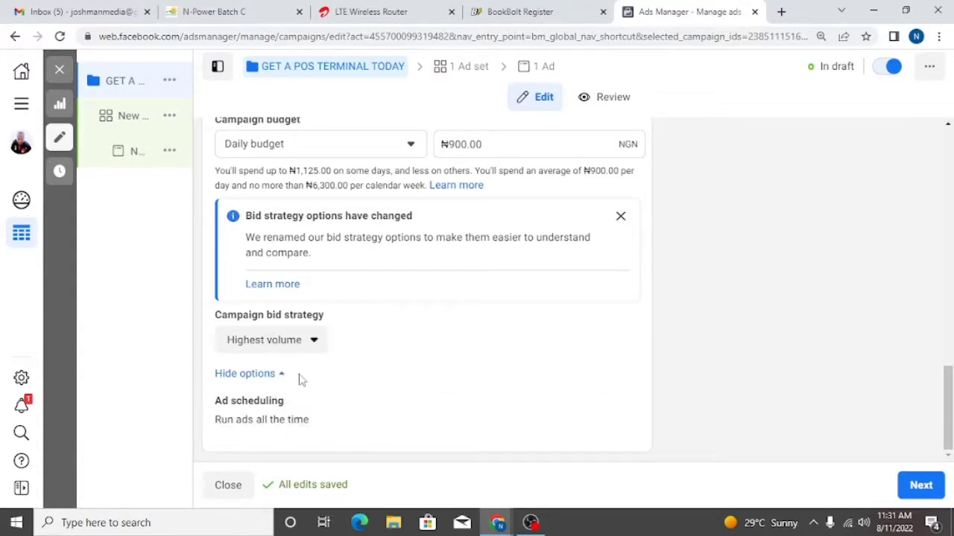
{"action": "left_click", "coordinate": [256, 383]}
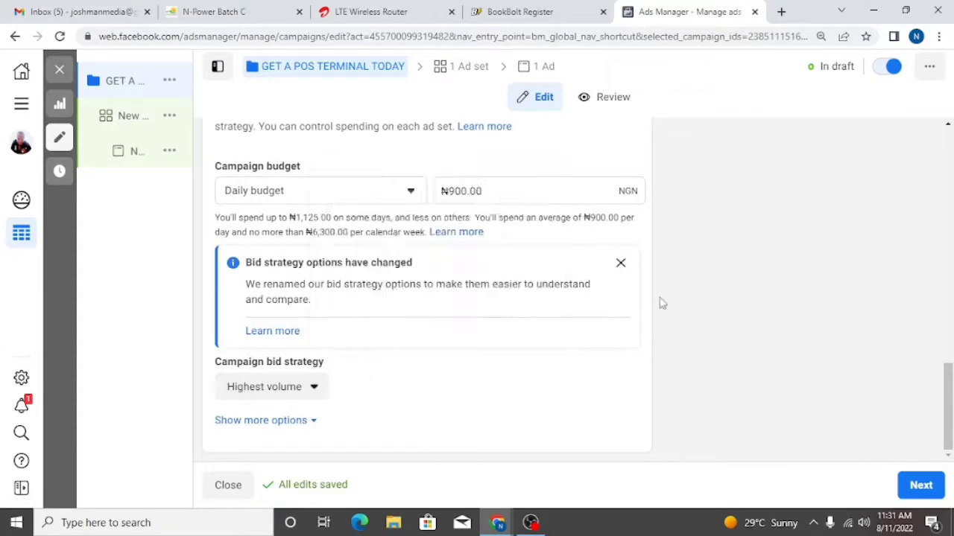
{"action": "mouse_move", "coordinate": [948, 417]}
{"action": "left_mouse_down"}
{"action": "mouse_move", "coordinate": [946, 331]}
{"action": "mouse_move", "coordinate": [946, 404]}
{"action": "left_mouse_up"}
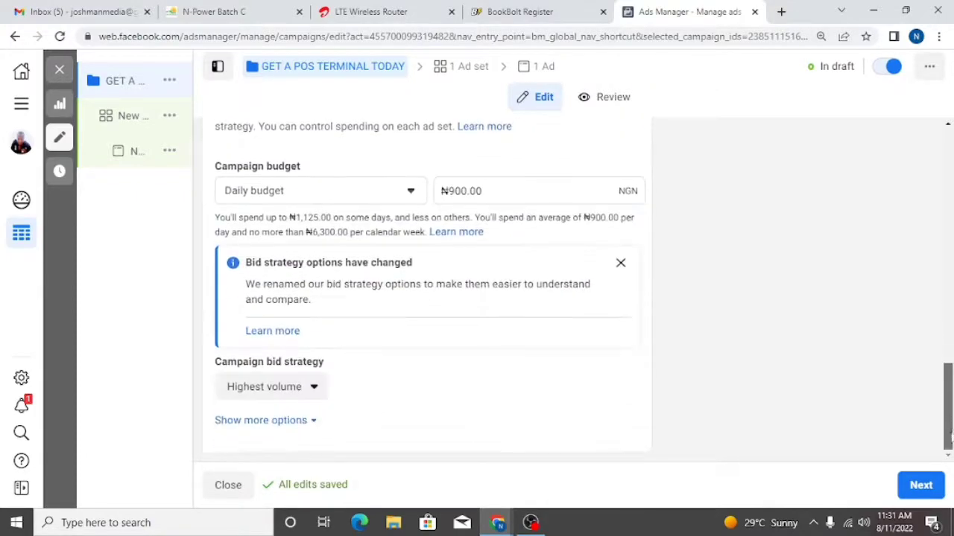
Continue to the ad set settings and check the ad set name template dialog without creating a template.
{"action": "left_click", "coordinate": [921, 496]}
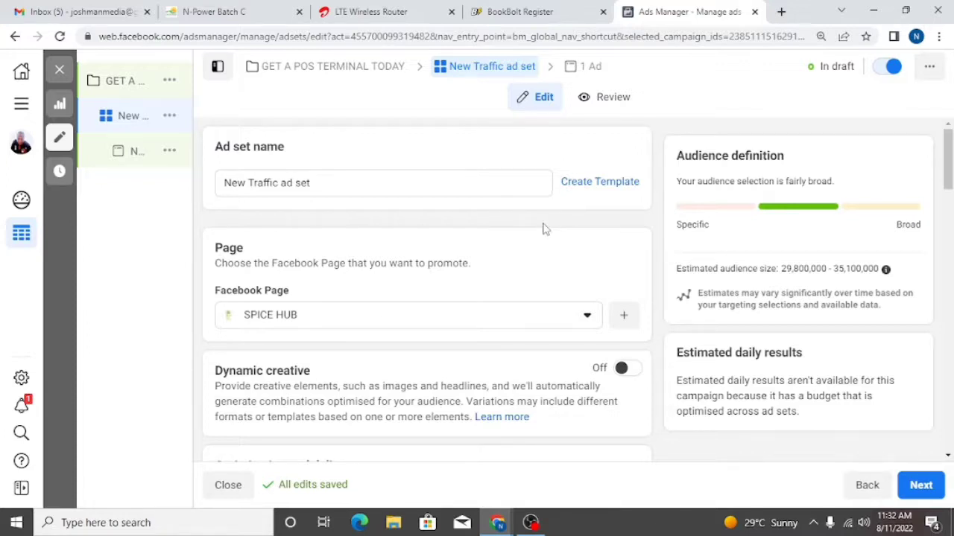
{"action": "left_click", "coordinate": [605, 183]}
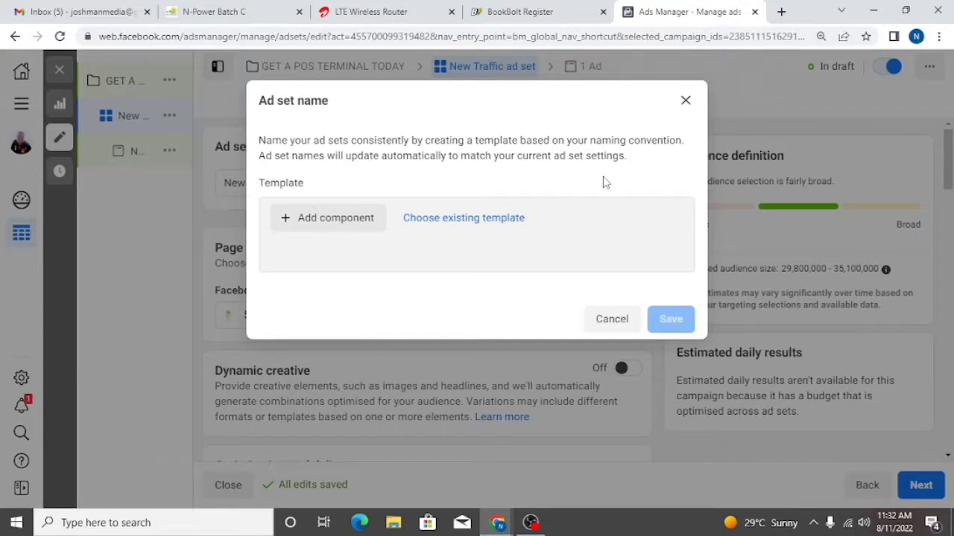
{"action": "left_click", "coordinate": [685, 100]}
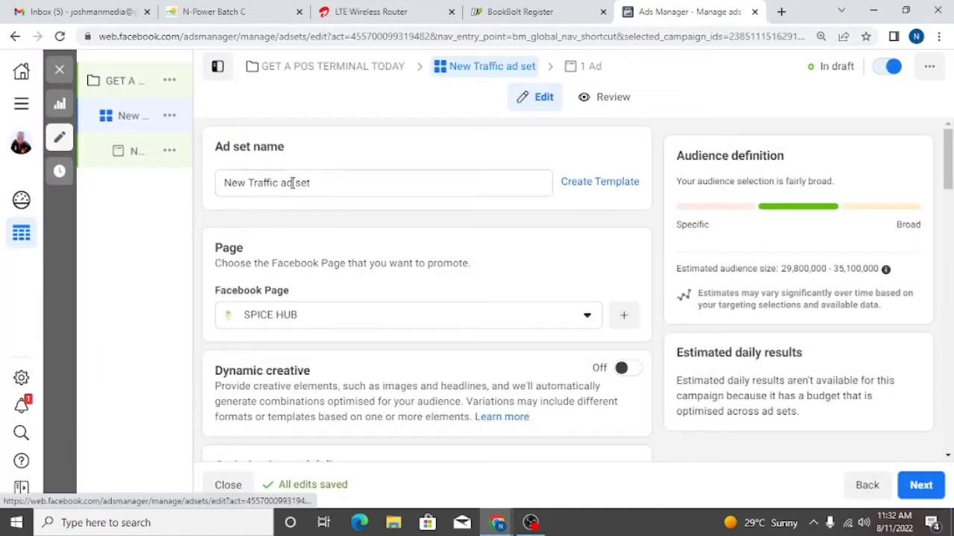
Rename the ad set as "POS TERMINAL FOR BUSINESS".
{"action": "left_click", "coordinate": [318, 188]}
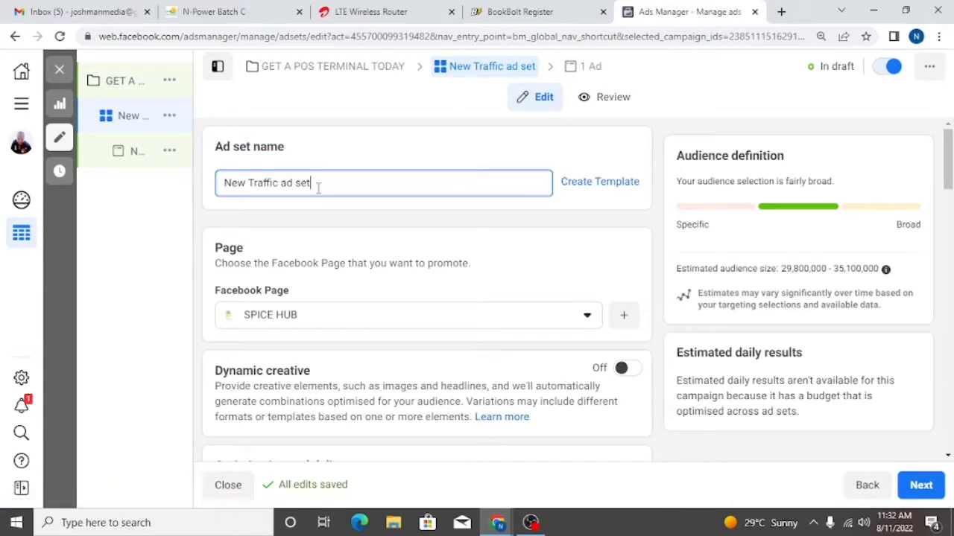
{"action": "key", "text": "BackSpace"}
{"action": "key", "text": "BackSpace"}
{"action": "key", "text": "BackSpace"}
{"action": "key", "text": "BackSpace"}
{"action": "key", "text": "BackSpace"}
{"action": "key", "text": "BackSpace"}
{"action": "key", "text": "BackSpace"}
{"action": "key", "text": "BackSpace"}
{"action": "key", "text": "BackSpace"}
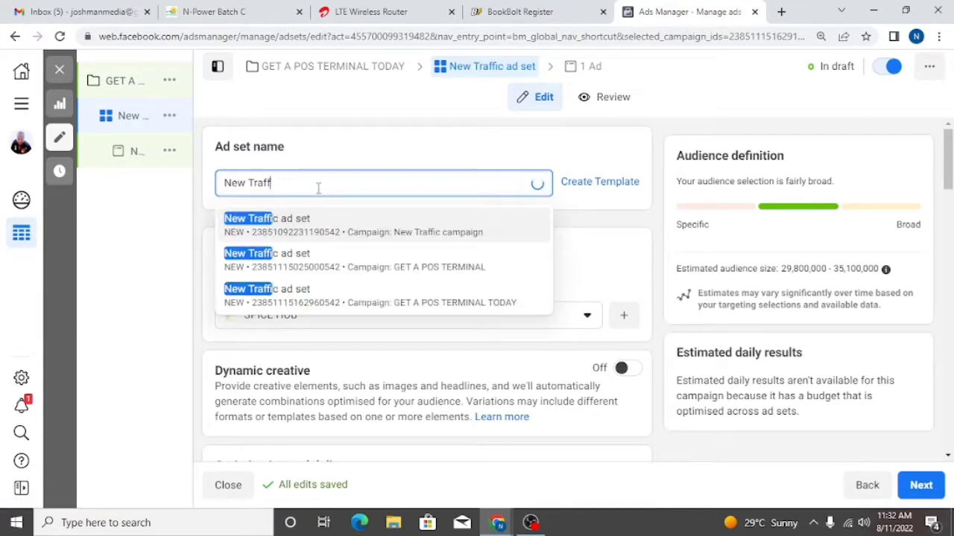
{"action": "key", "text": "BackSpace"}
{"action": "key", "text": "BackSpace"}
{"action": "key", "text": "BackSpace"}
{"action": "key", "text": "BackSpace"}
{"action": "key", "text": "BackSpace"}
{"action": "key", "text": "BackSpace"}
{"action": "key", "text": "BackSpace"}
{"action": "key", "text": "BackSpace"}
{"action": "key", "text": "BackSpace"}
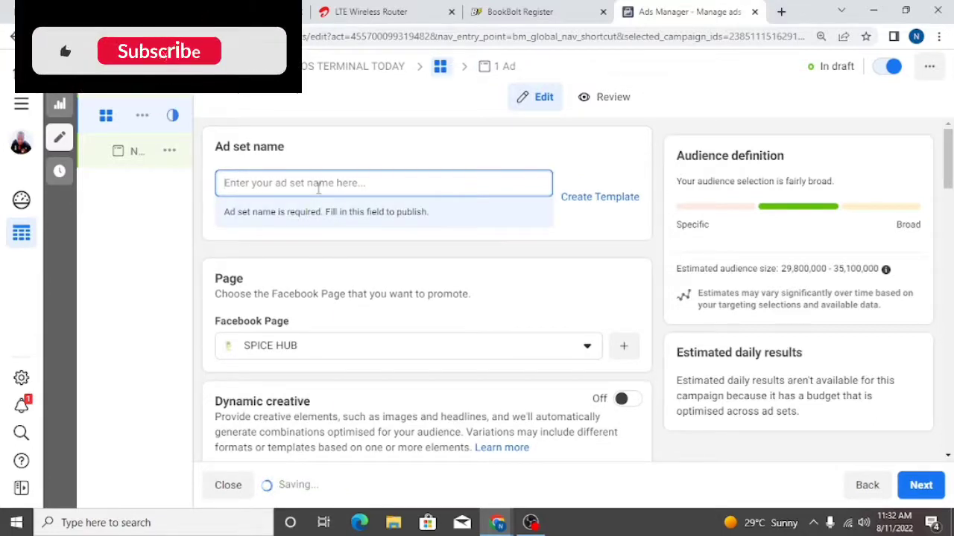
{"action": "type", "text": "P"}
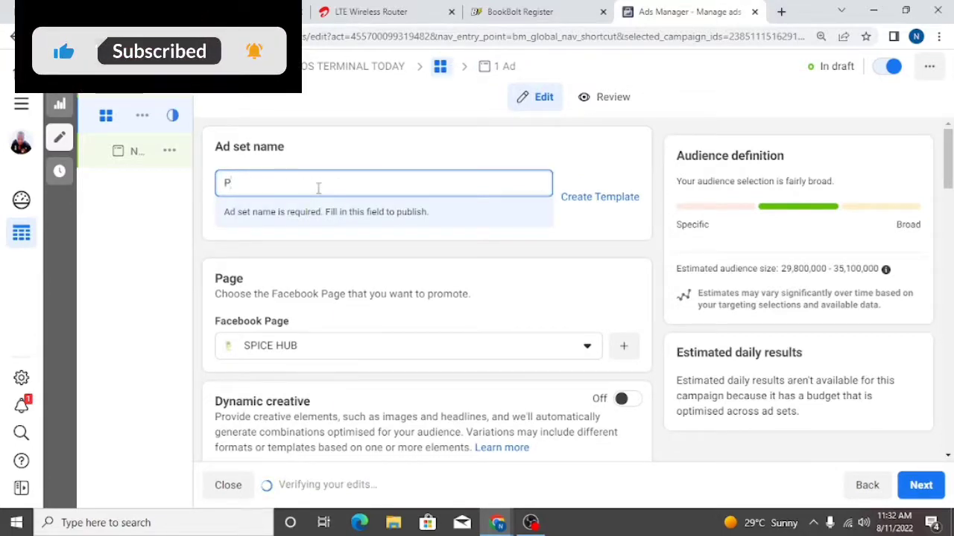
{"action": "type", "text": "OS"}
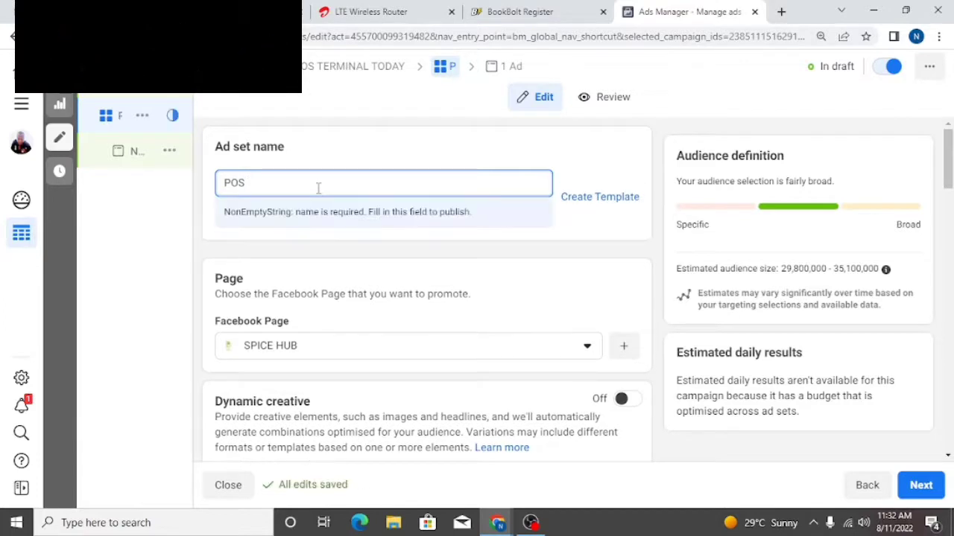
{"action": "type", "text": " TERM"}
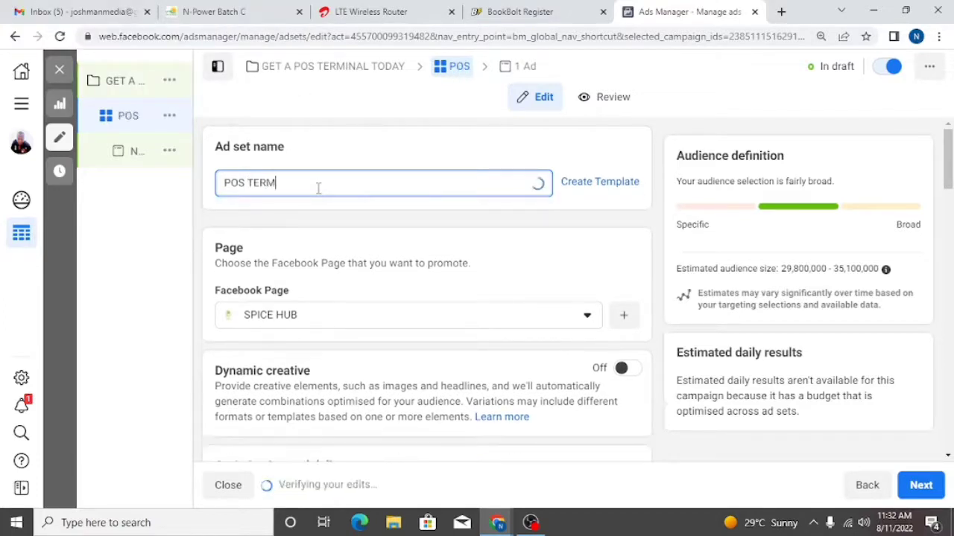
{"action": "type", "text": "INAL "}
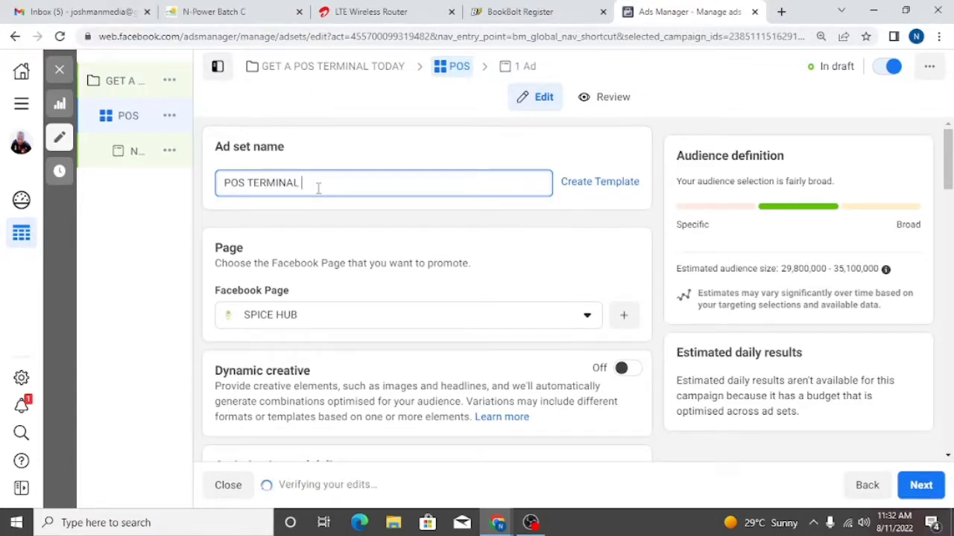
{"action": "type", "text": "FOR B"}
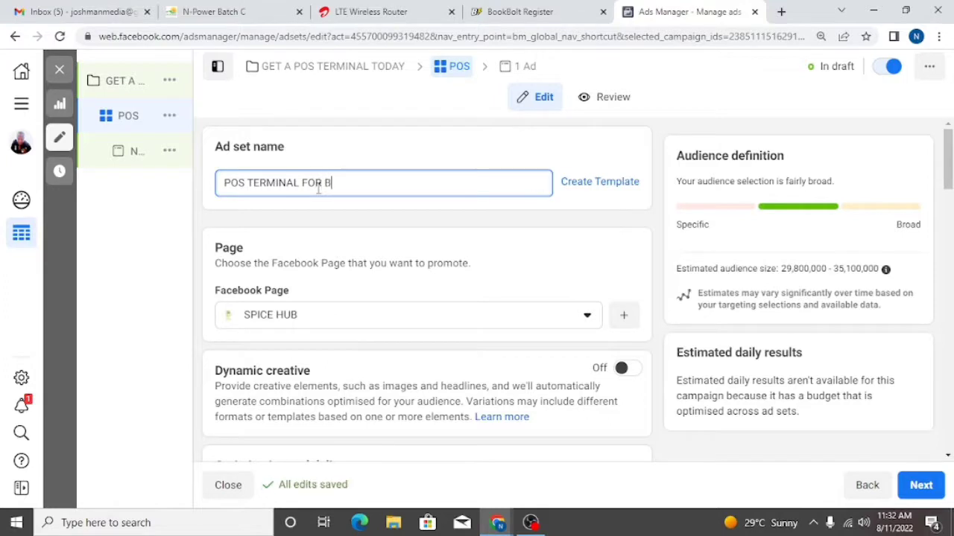
{"action": "type", "text": "USINESS"}
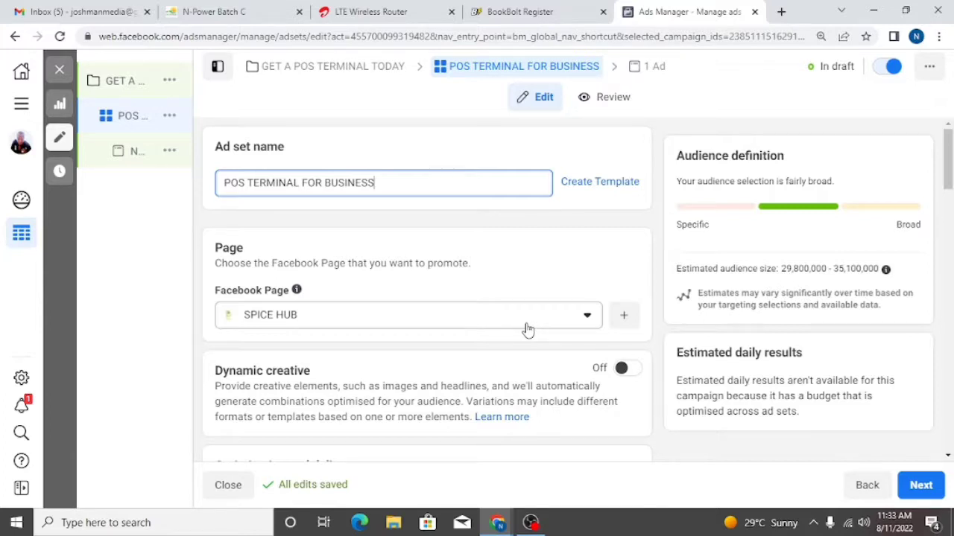
Check which Facebook Pages are available to promote and close the list with SPICE HUB still selected.
{"action": "left_click", "coordinate": [569, 322]}
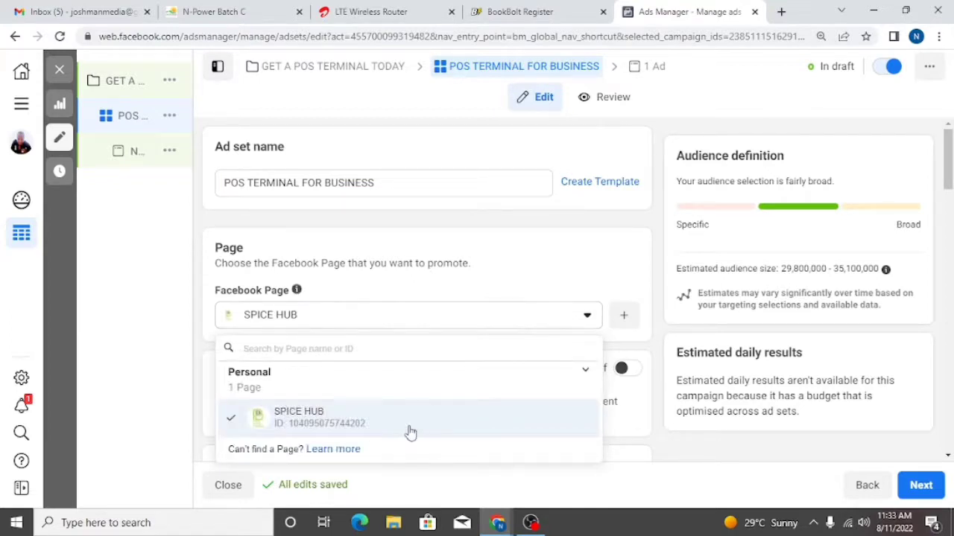
{"action": "left_click", "coordinate": [406, 320]}
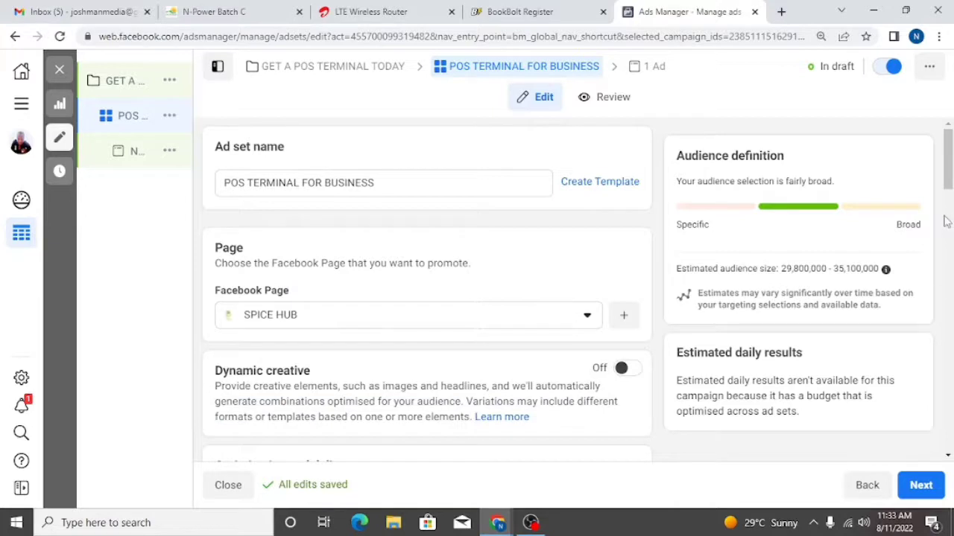
Turn on dynamic creative for the ad set and accept its explanatory notice.
{"action": "mouse_move", "coordinate": [947, 175]}
{"action": "left_mouse_down"}
{"action": "mouse_move", "coordinate": [948, 205]}
{"action": "mouse_move", "coordinate": [949, 194]}
{"action": "left_mouse_up"}
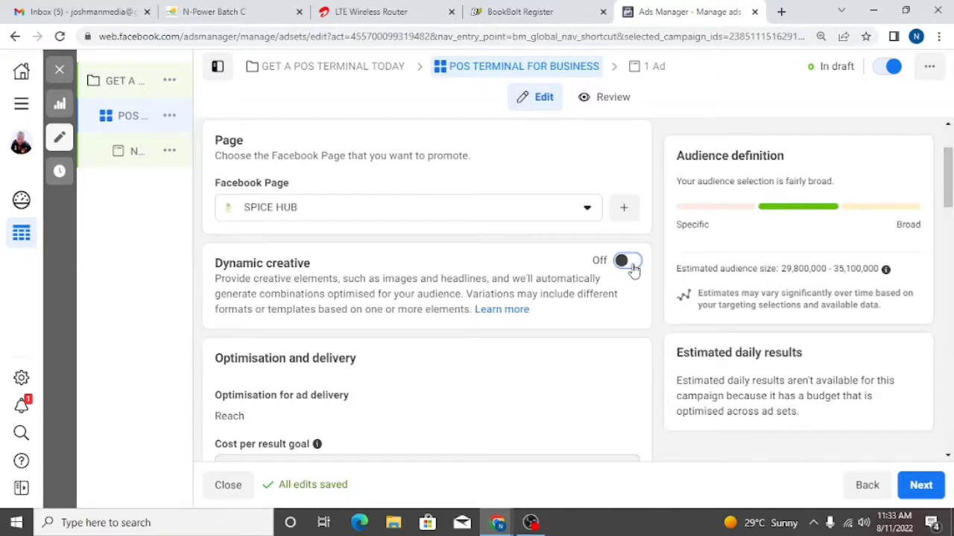
{"action": "left_click", "coordinate": [632, 267]}
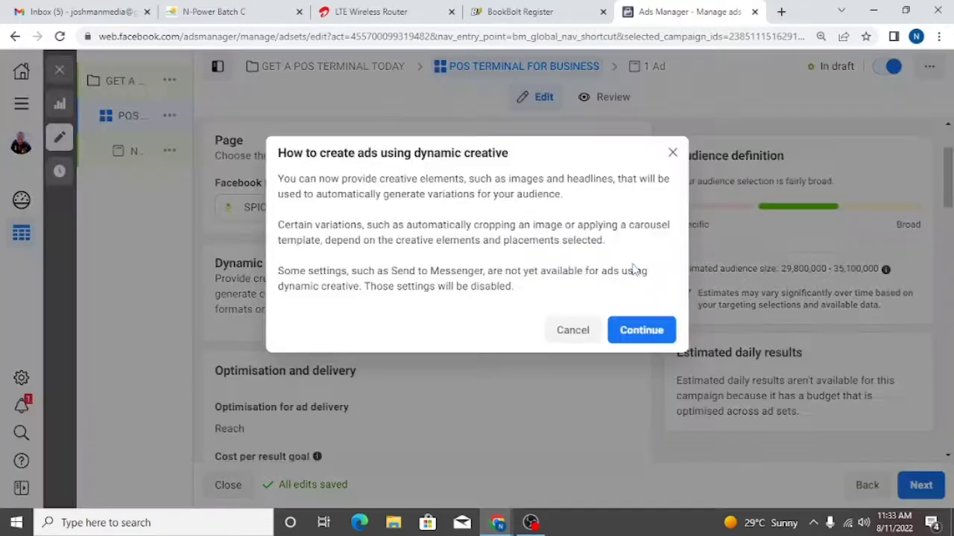
{"action": "left_click", "coordinate": [653, 343]}
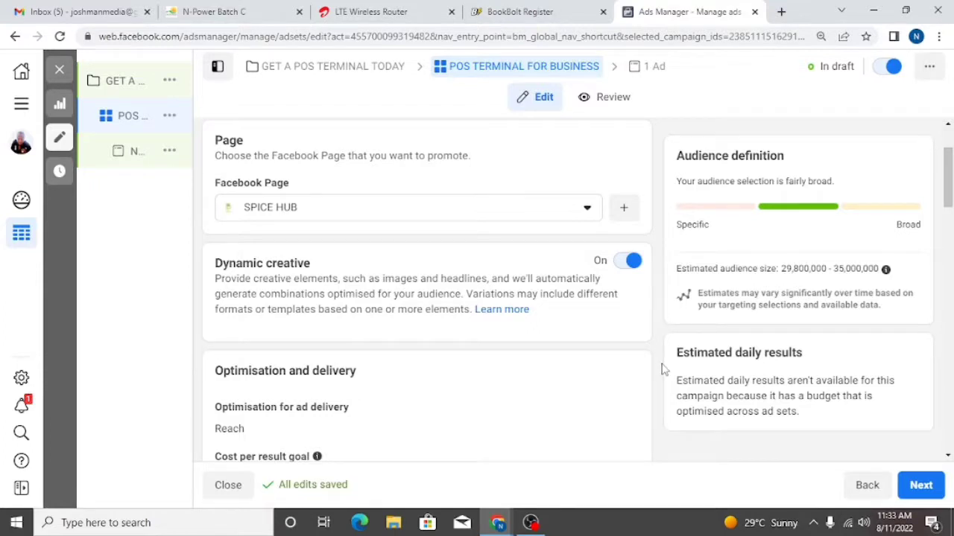
Review the optimisation choices for ad delivery, from Reach to ThruPlay, and keep Reach selected.
{"action": "scroll", "coordinate": [947, 200], "scroll_direction": "down", "scroll_amount": 1}
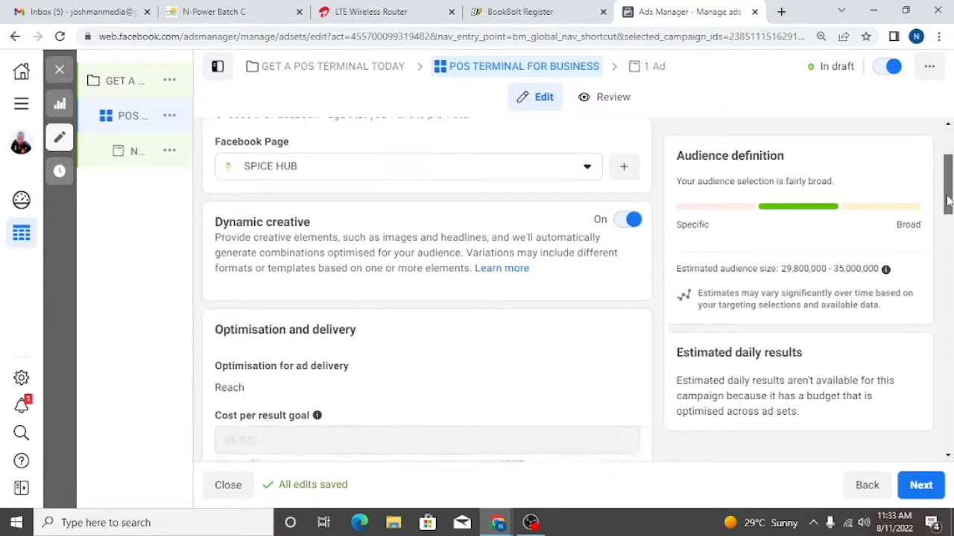
{"action": "scroll", "coordinate": [948, 199], "scroll_direction": "down", "scroll_amount": 2}
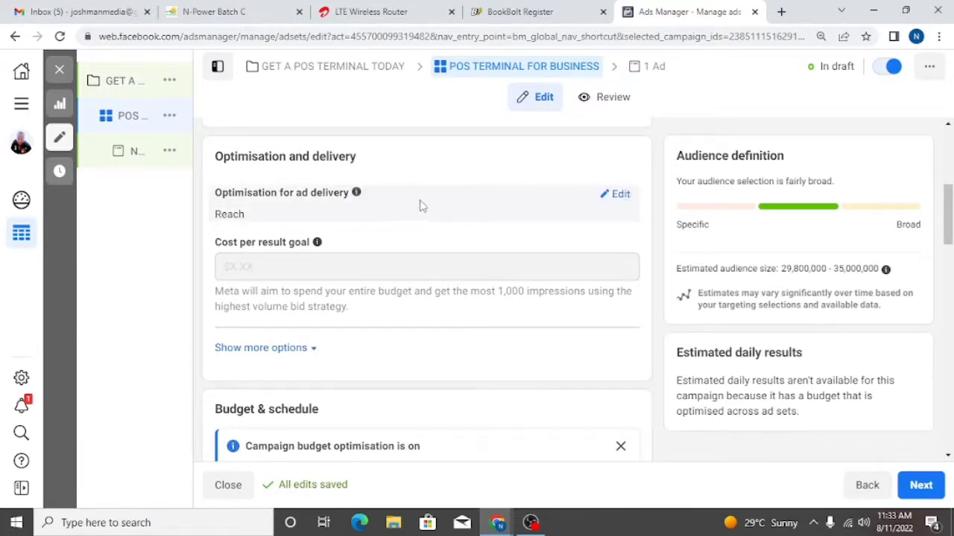
{"action": "left_click", "coordinate": [620, 195]}
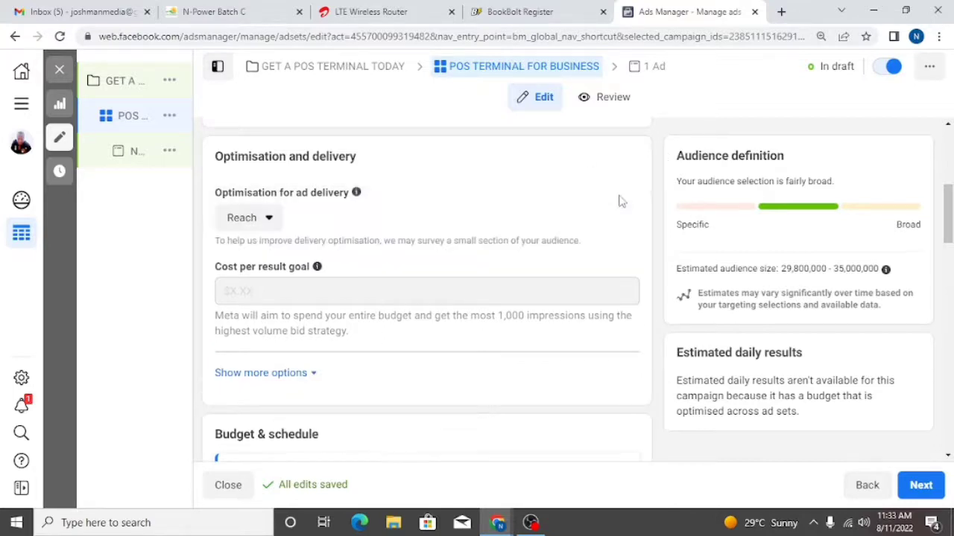
{"action": "left_click", "coordinate": [266, 221]}
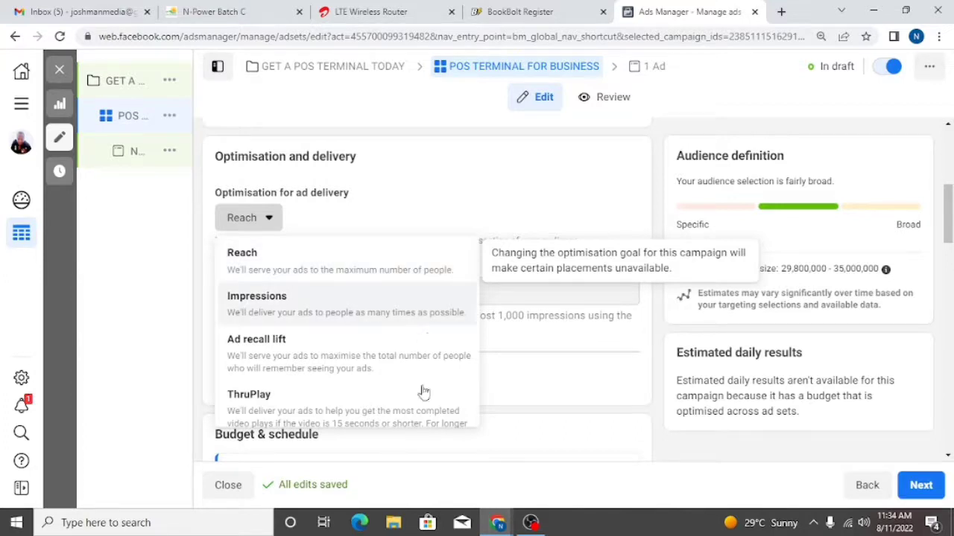
{"action": "scroll", "coordinate": [409, 376], "scroll_direction": "down", "scroll_amount": 1}
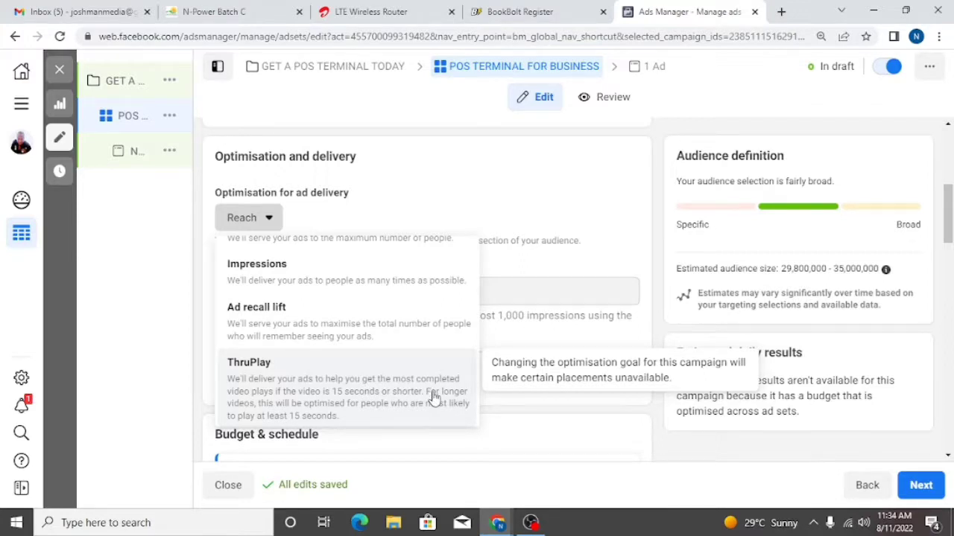
{"action": "scroll", "coordinate": [426, 315], "scroll_direction": "up", "scroll_amount": 2}
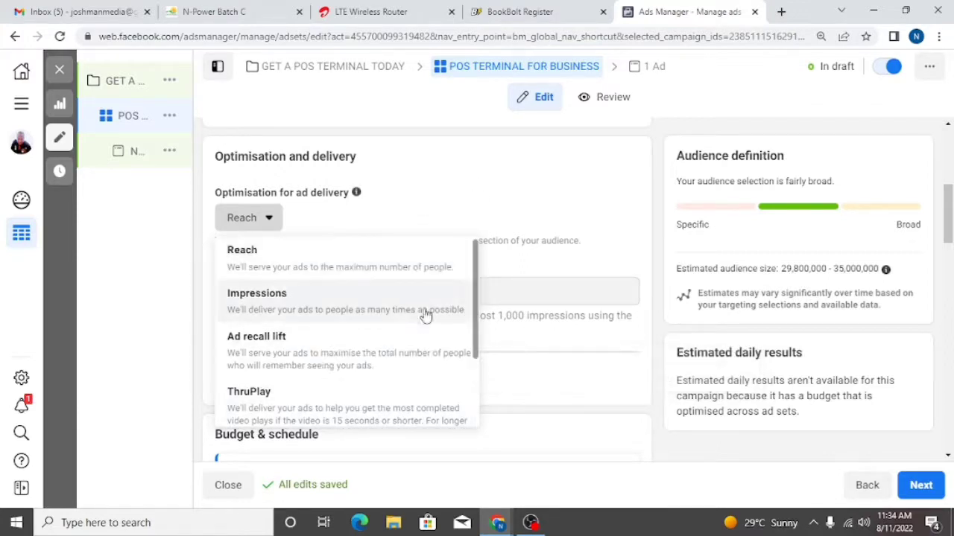
{"action": "left_click", "coordinate": [405, 269]}
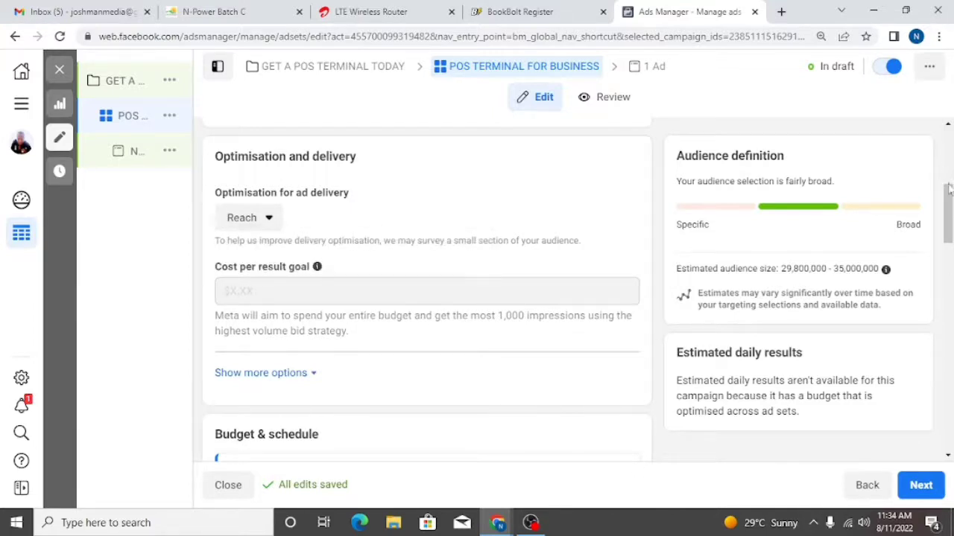
Dismiss the campaign budget optimisation notice and set the ad set's start date to 12/8/2022.
{"action": "left_click_drag", "start_coordinate": [949, 200], "coordinate": [949, 252]}
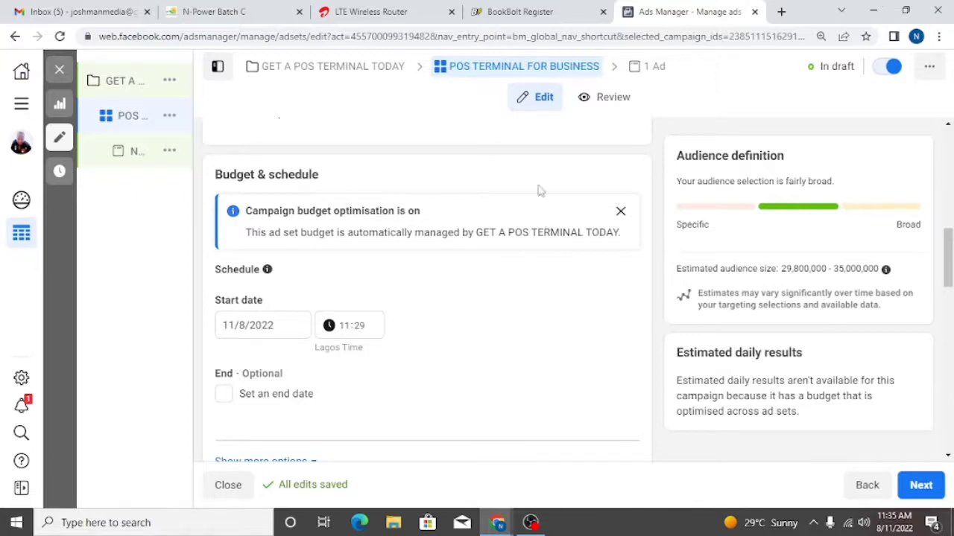
{"action": "left_click", "coordinate": [626, 220]}
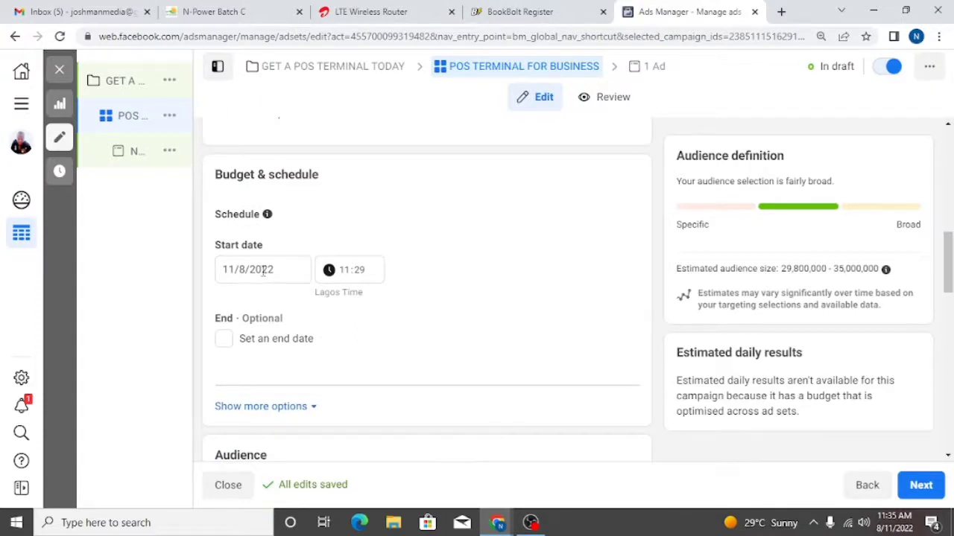
{"action": "left_click", "coordinate": [234, 271]}
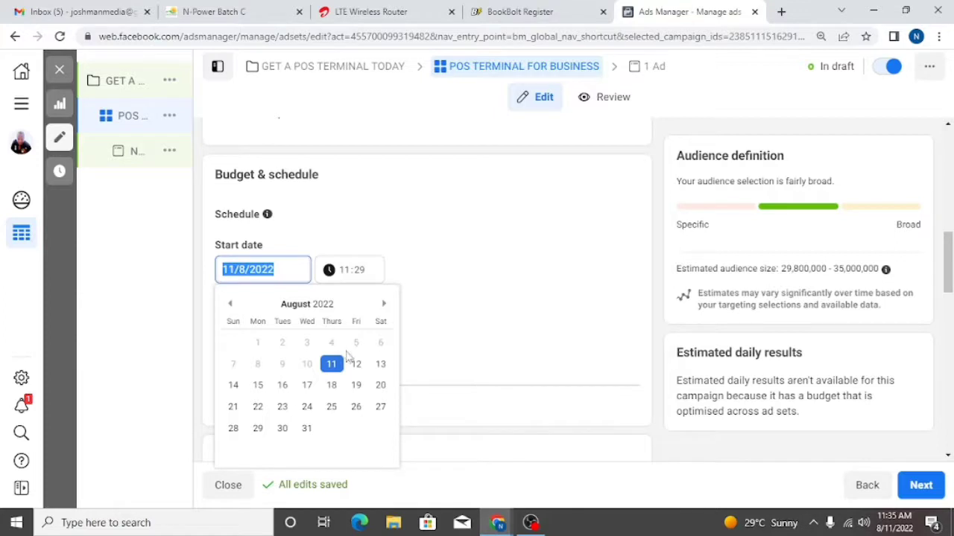
{"action": "left_click", "coordinate": [356, 365]}
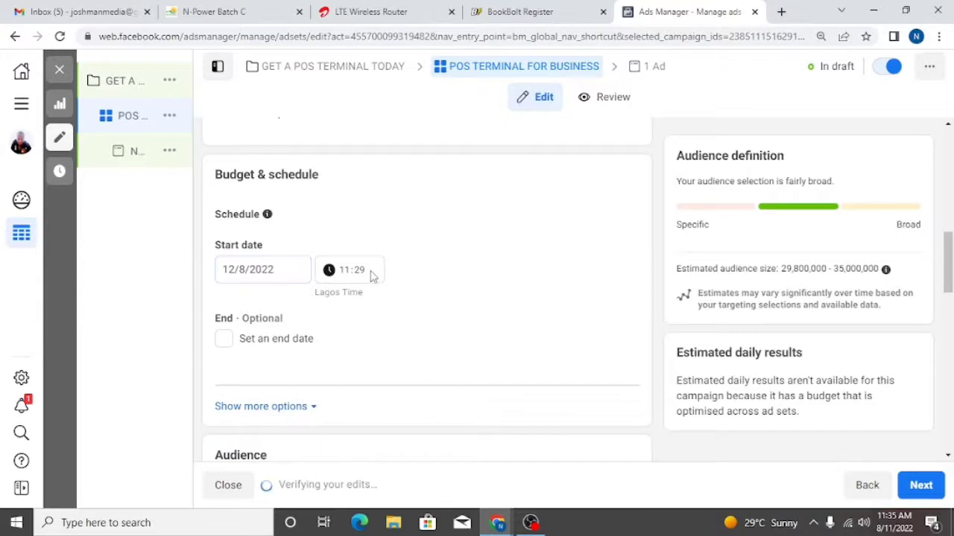
Enable an end date for the ad set and set it to 16/8/2022.
{"action": "left_click", "coordinate": [223, 345]}
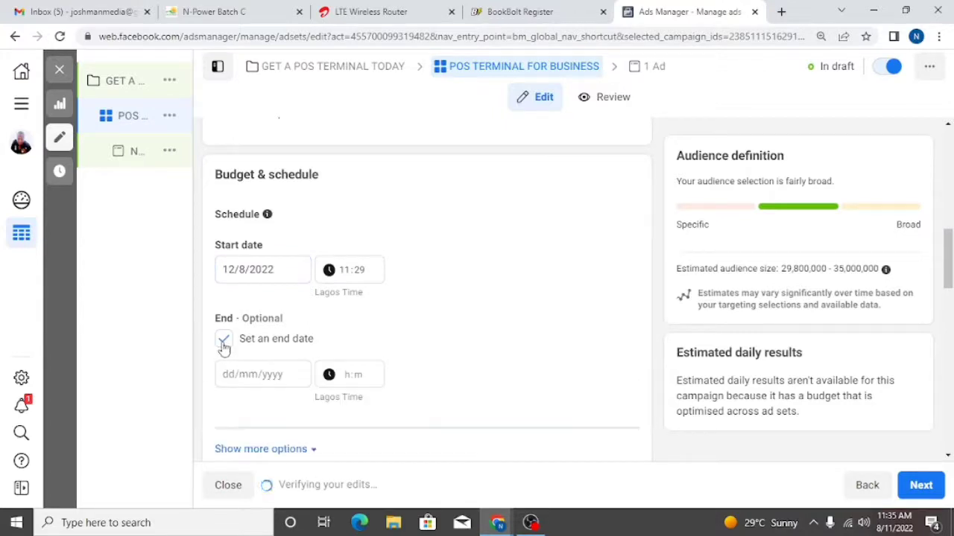
{"action": "left_click", "coordinate": [280, 374]}
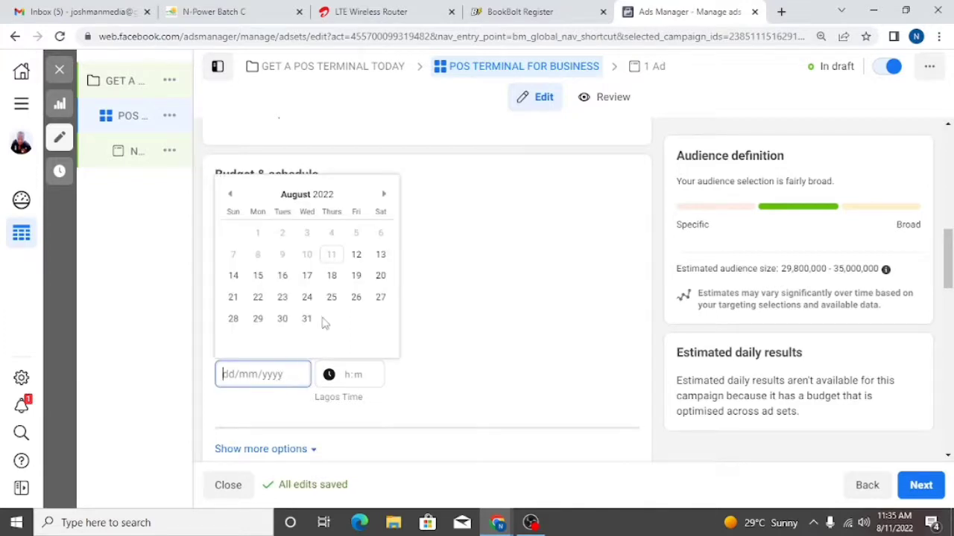
{"action": "left_click", "coordinate": [282, 277]}
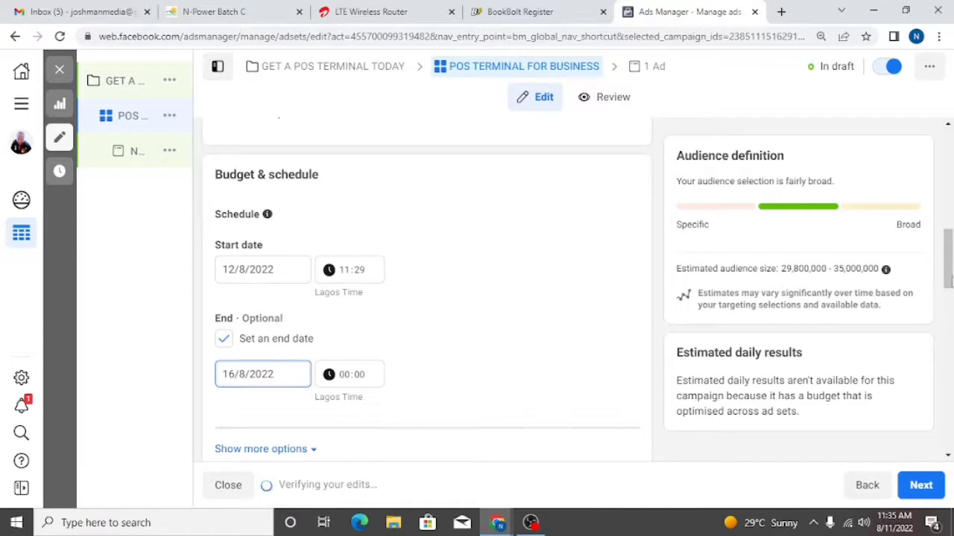
Return to the ad delivery optimisation setting, recheck its alternatives and choose Reach again.
{"action": "mouse_move", "coordinate": [948, 279]}
{"action": "left_mouse_down"}
{"action": "mouse_move", "coordinate": [948, 306]}
{"action": "mouse_move", "coordinate": [946, 276]}
{"action": "left_mouse_up"}
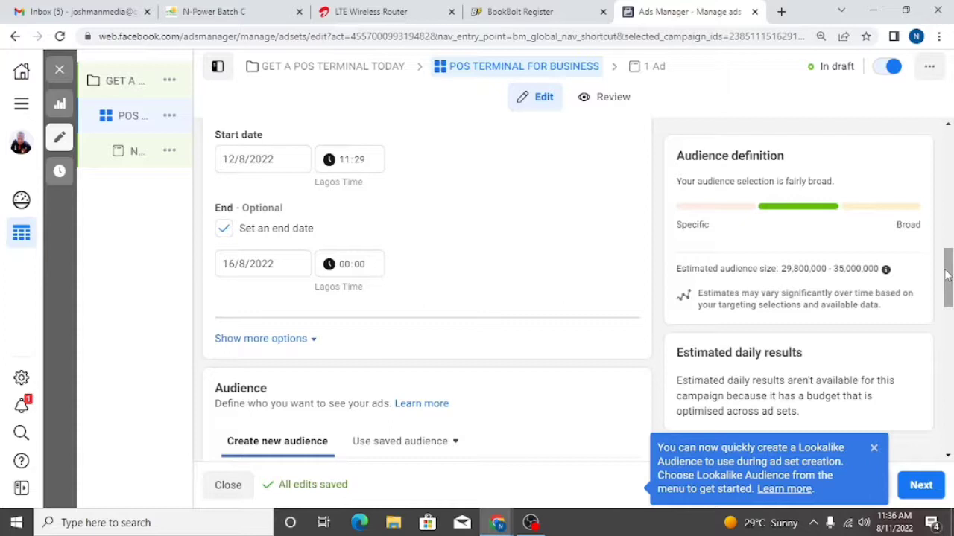
{"action": "left_click_drag", "start_coordinate": [947, 275], "coordinate": [950, 222]}
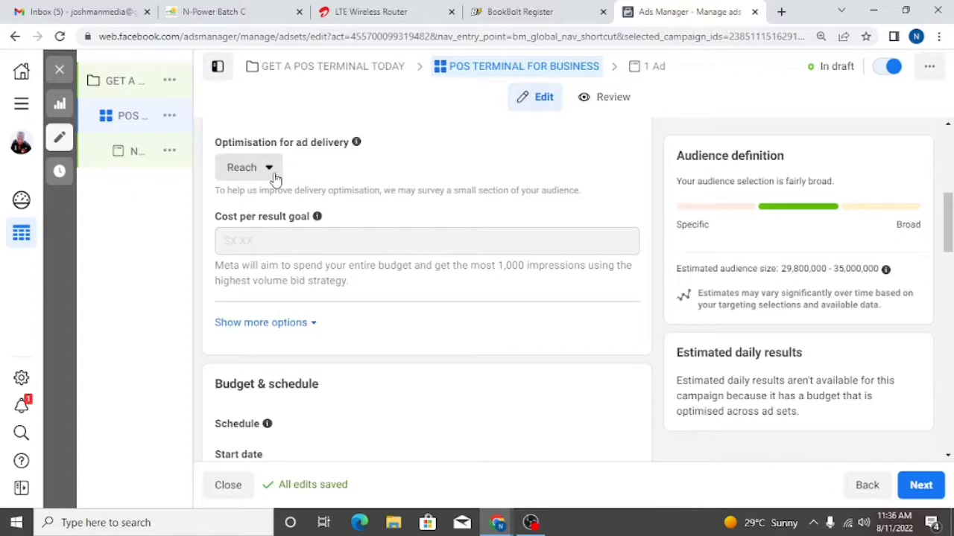
{"action": "left_click", "coordinate": [274, 177]}
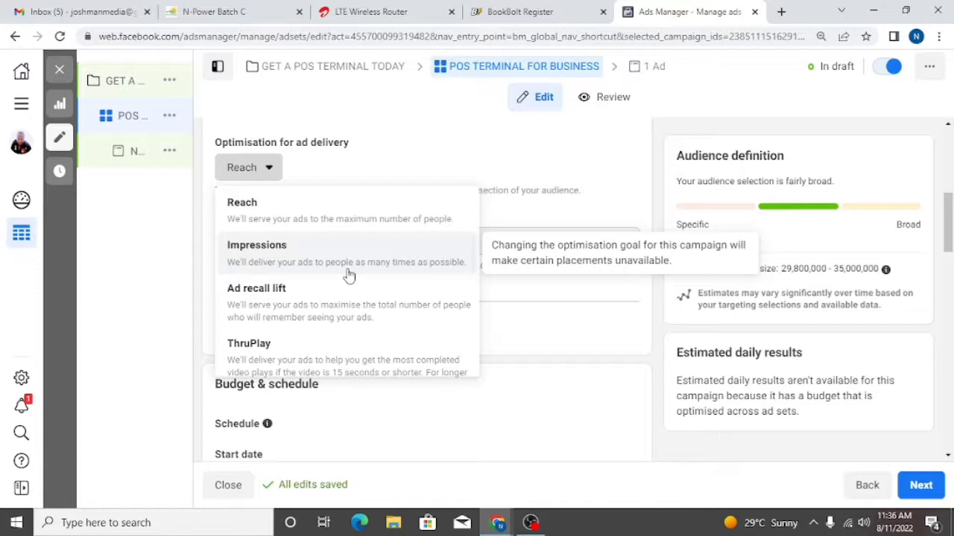
{"action": "left_click", "coordinate": [358, 215]}
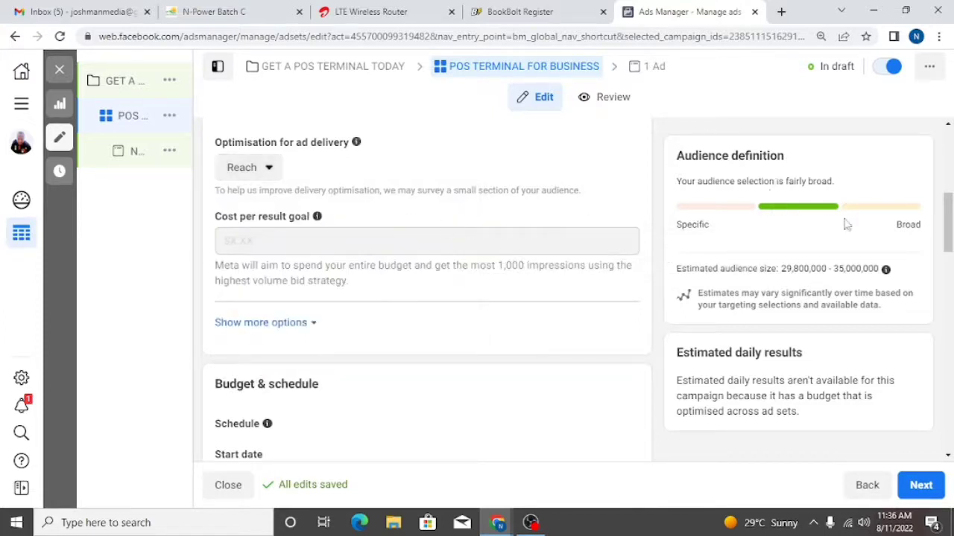
Check the saved audiences available for the ad set and return to creating a new audience.
{"action": "scroll", "coordinate": [950, 235], "scroll_direction": "down", "scroll_amount": 1}
{"action": "left_click_drag", "start_coordinate": [949, 234], "coordinate": [946, 309]}
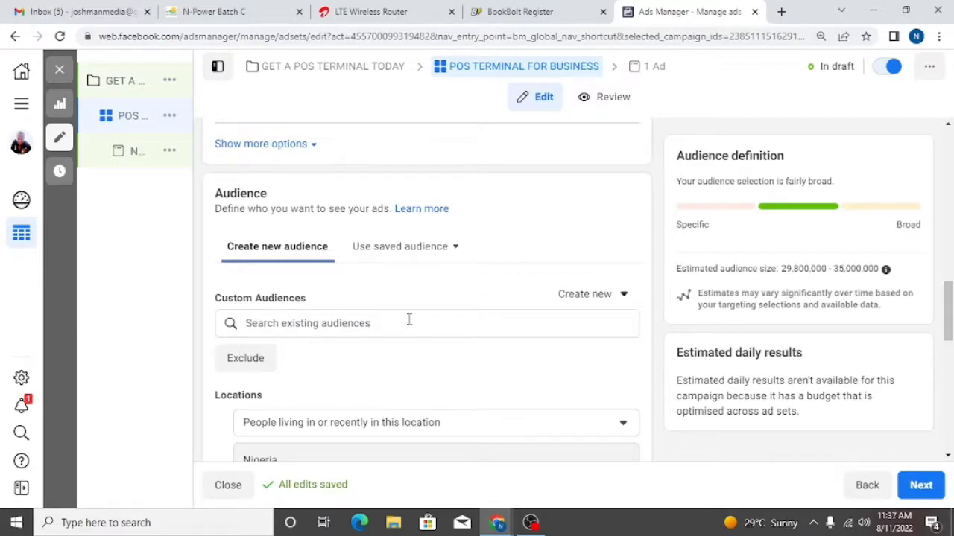
{"action": "left_click", "coordinate": [403, 249]}
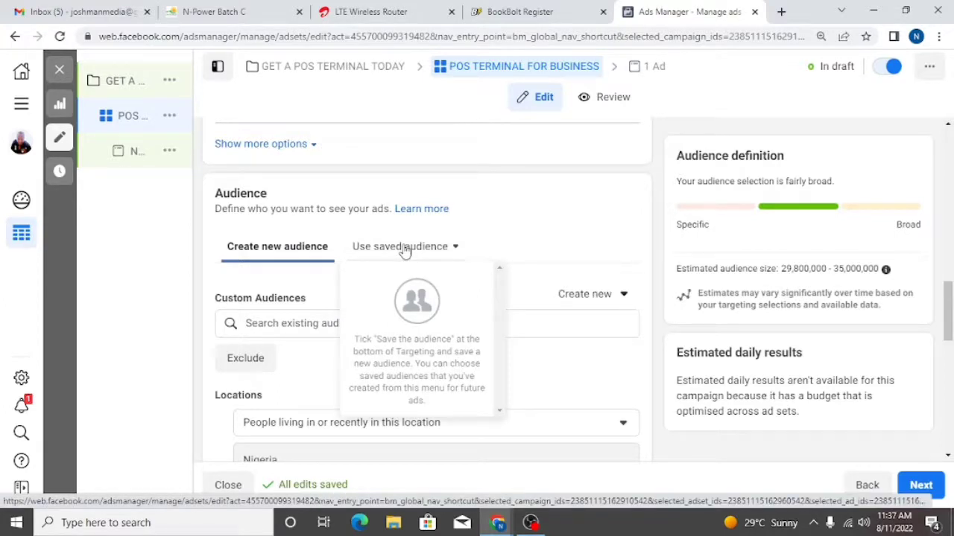
{"action": "left_click", "coordinate": [266, 255]}
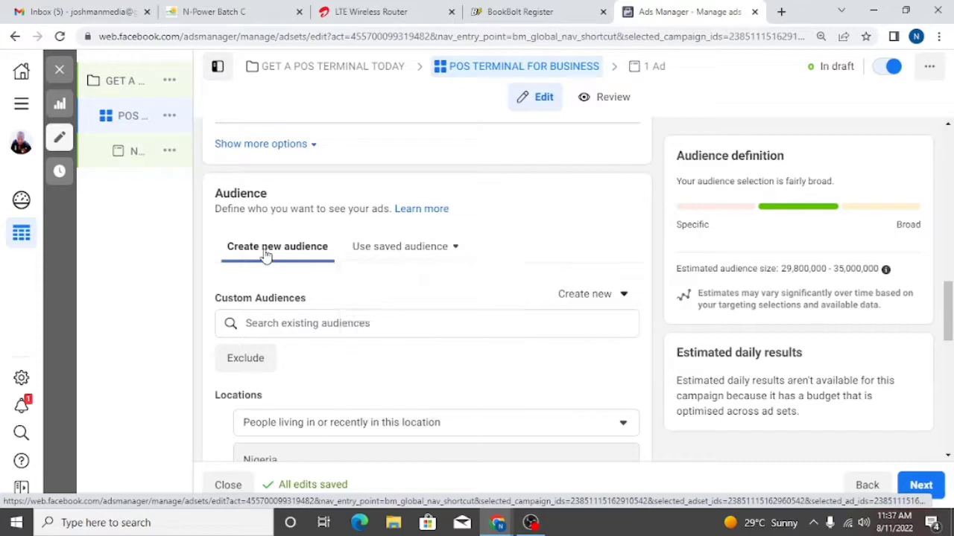
{"action": "left_click", "coordinate": [291, 323]}
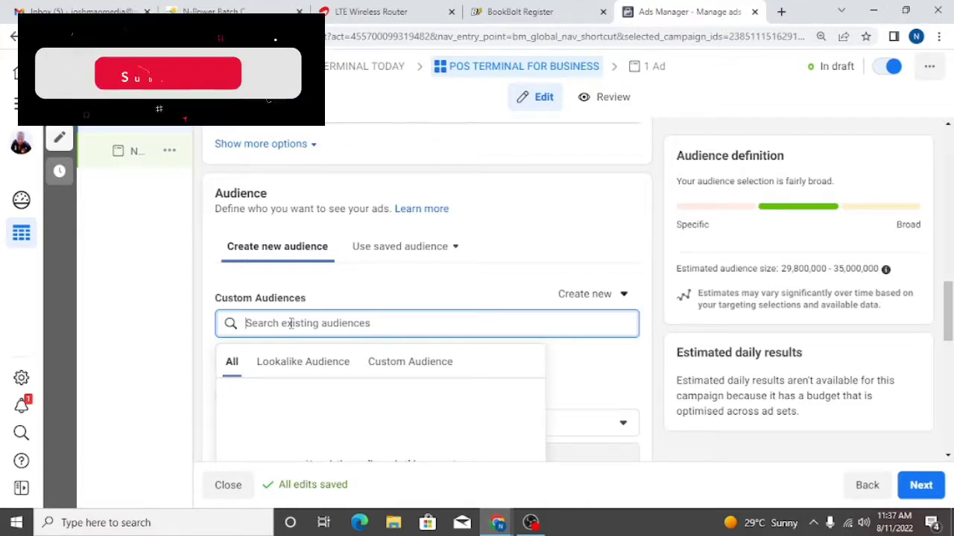
{"action": "type", "text": "CONSTT"}
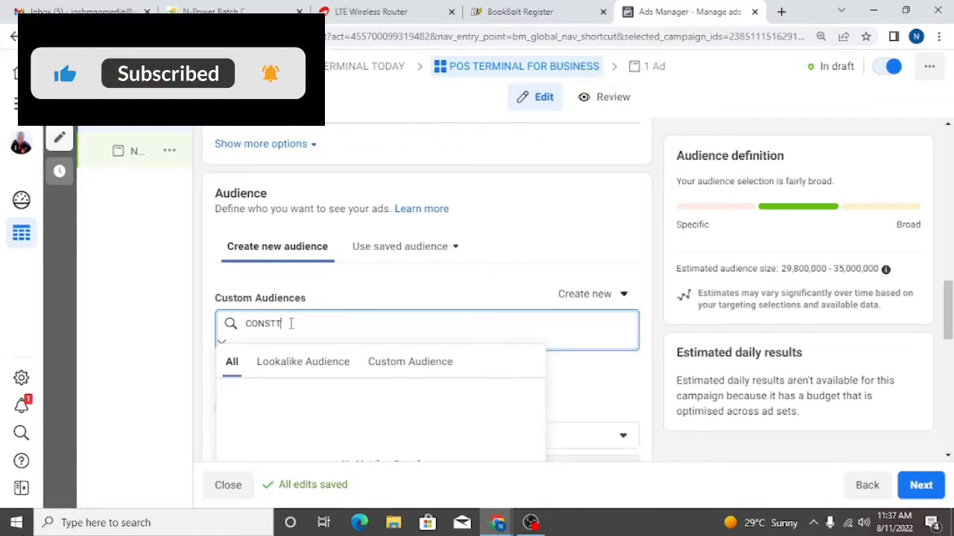
{"action": "key", "text": "BackSpace"}
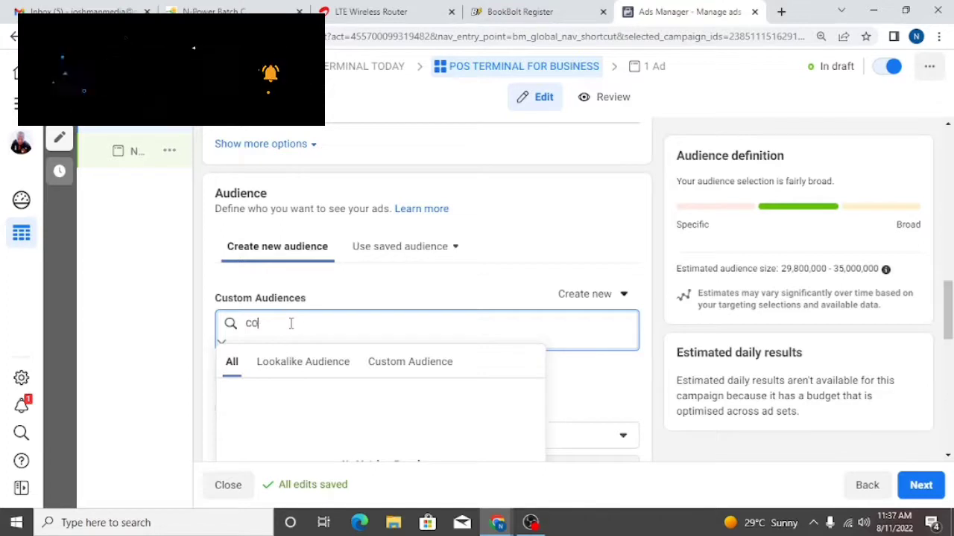
{"action": "key", "text": "BackSpace"}
{"action": "key", "text": "BackSpace"}
{"action": "key", "text": "BackSpace"}
{"action": "key", "text": "BackSpace"}
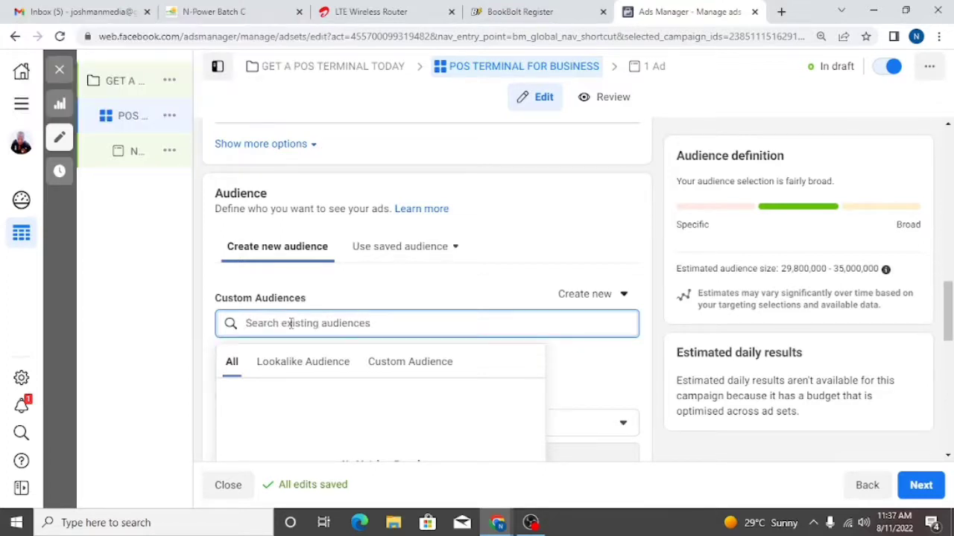
{"action": "left_click", "coordinate": [437, 288]}
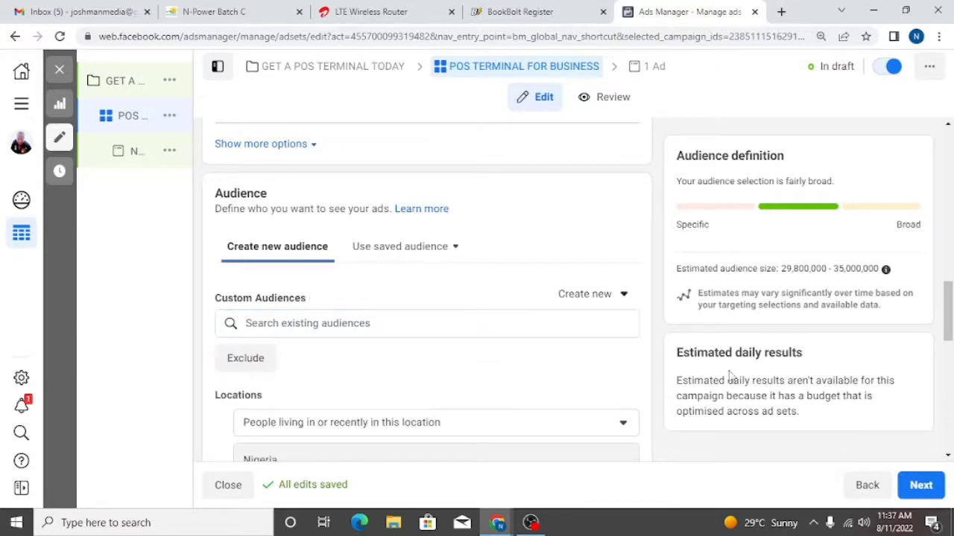
Remove Nigeria from the audience locations and keep targeting "People living in or recently in this location".
{"action": "scroll", "coordinate": [948, 313], "scroll_direction": "down", "scroll_amount": 2}
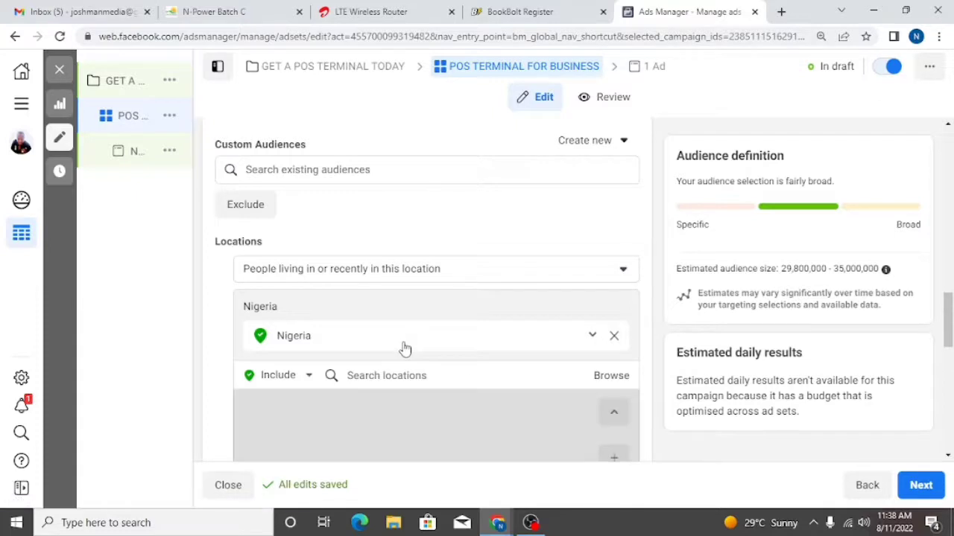
{"action": "double_click", "coordinate": [404, 348]}
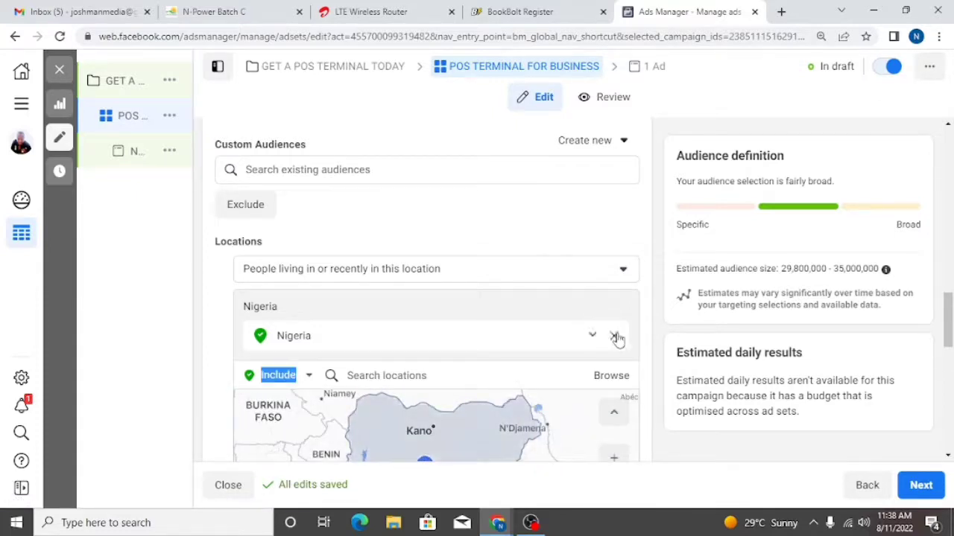
{"action": "left_click", "coordinate": [615, 338]}
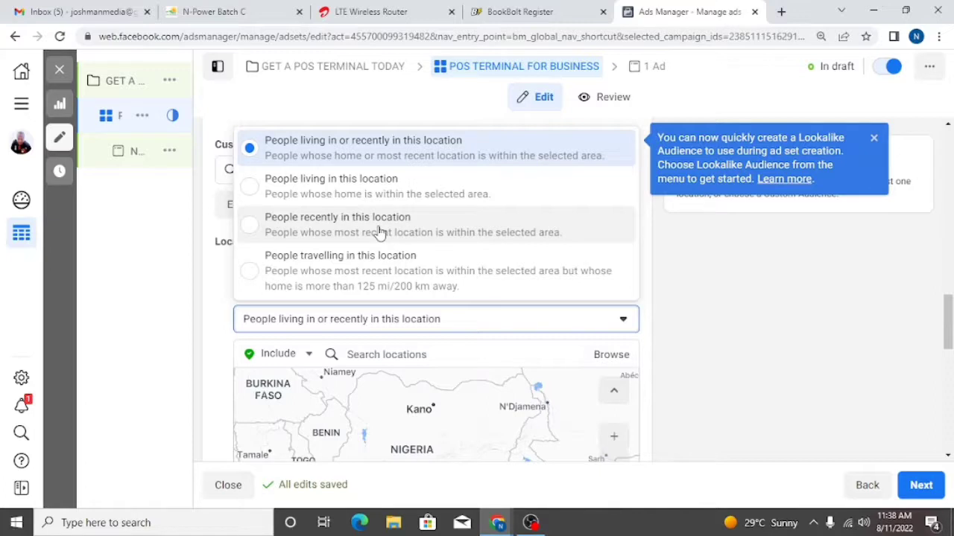
{"action": "left_click", "coordinate": [376, 144]}
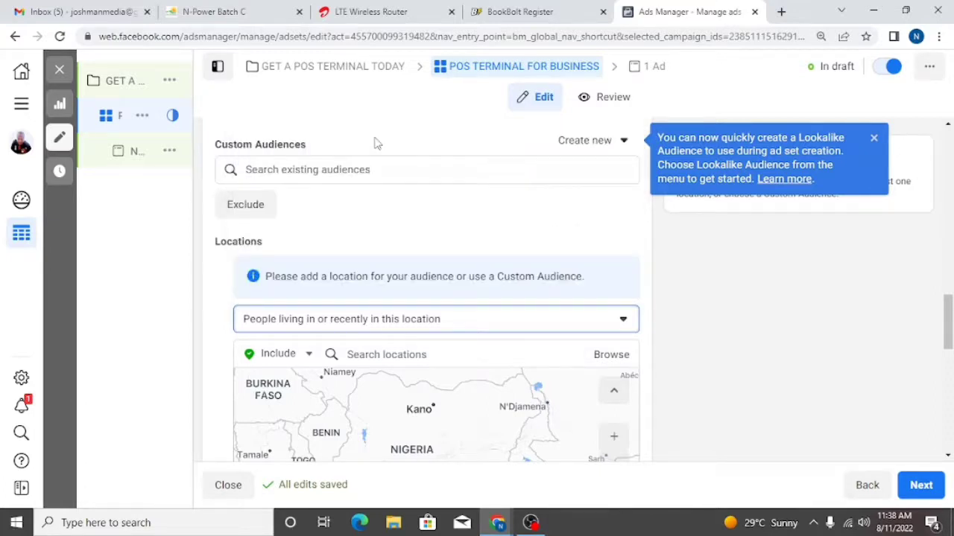
Search the audience locations for Nigeria and look through the suggested matches without adding one.
{"action": "left_click", "coordinate": [428, 355]}
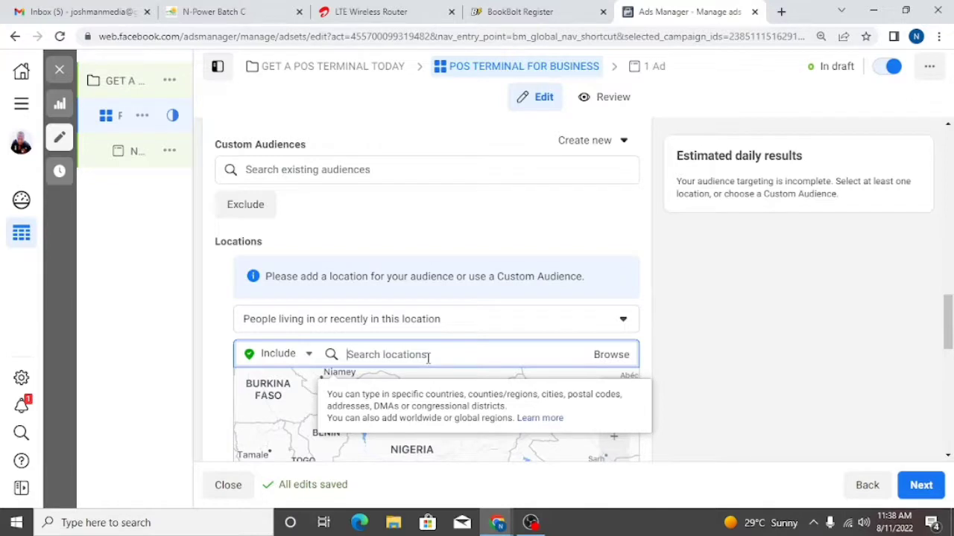
{"action": "type", "text": "NiGER"}
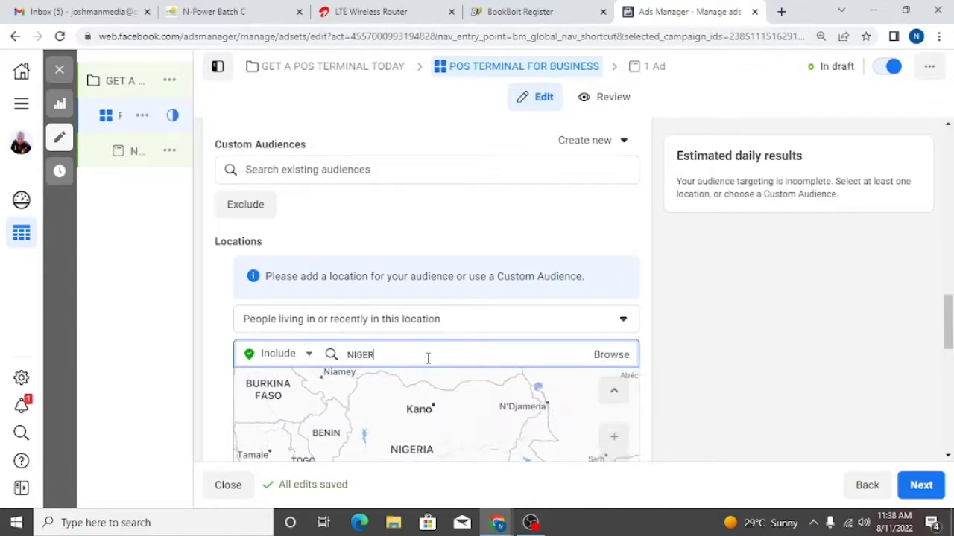
{"action": "key", "text": "BackSpace"}
{"action": "key", "text": "BackSpace"}
{"action": "key", "text": "BackSpace"}
{"action": "key", "text": "BackSpace"}
{"action": "key", "text": "BackSpace"}
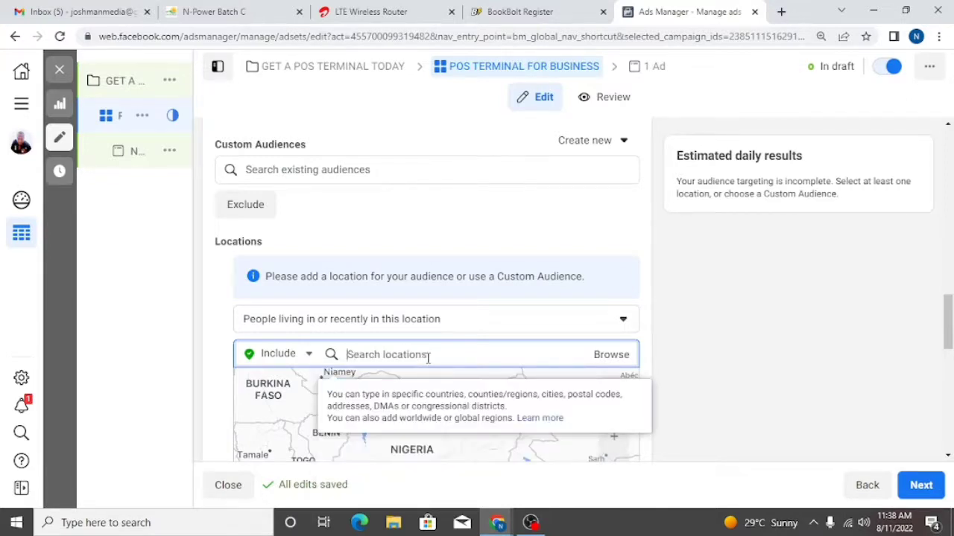
{"action": "type", "text": "N"}
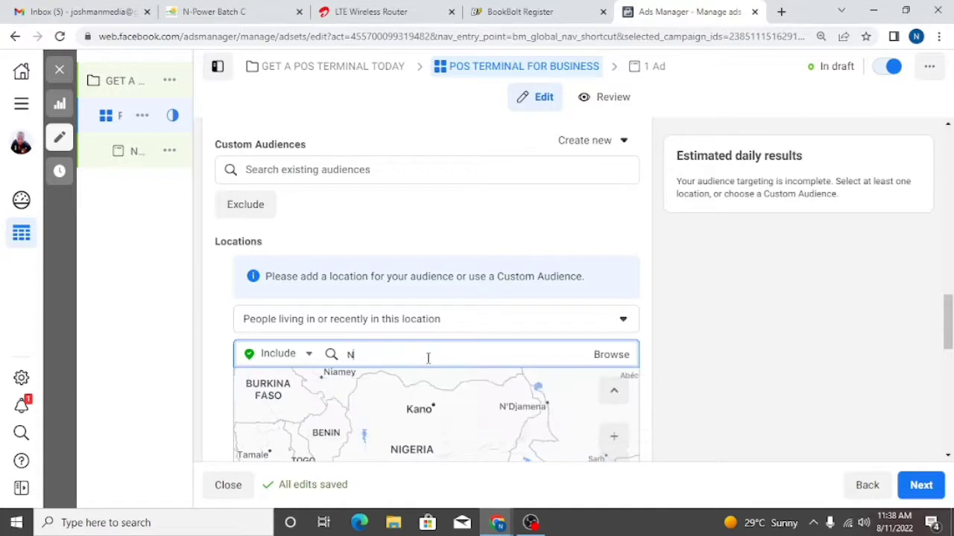
{"action": "type", "text": "iger"}
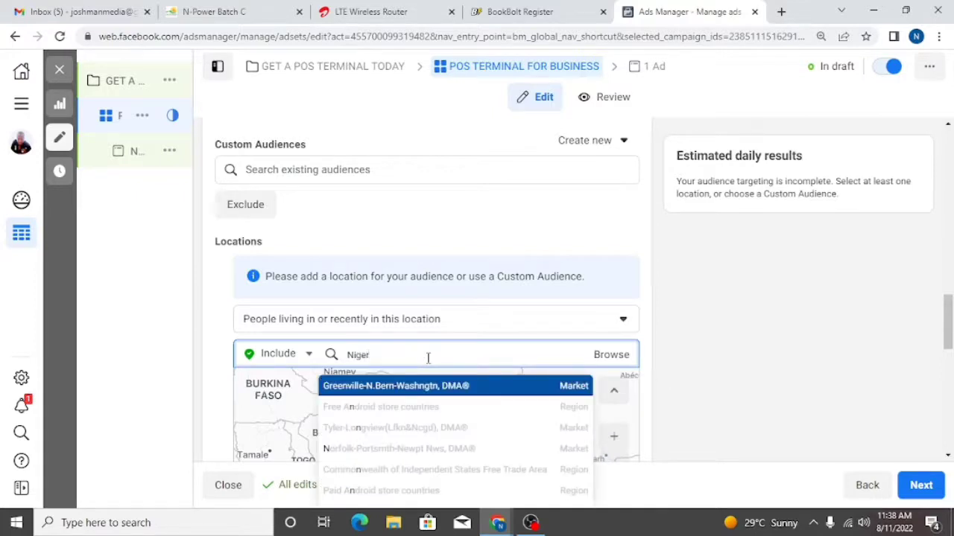
{"action": "type", "text": "ia"}
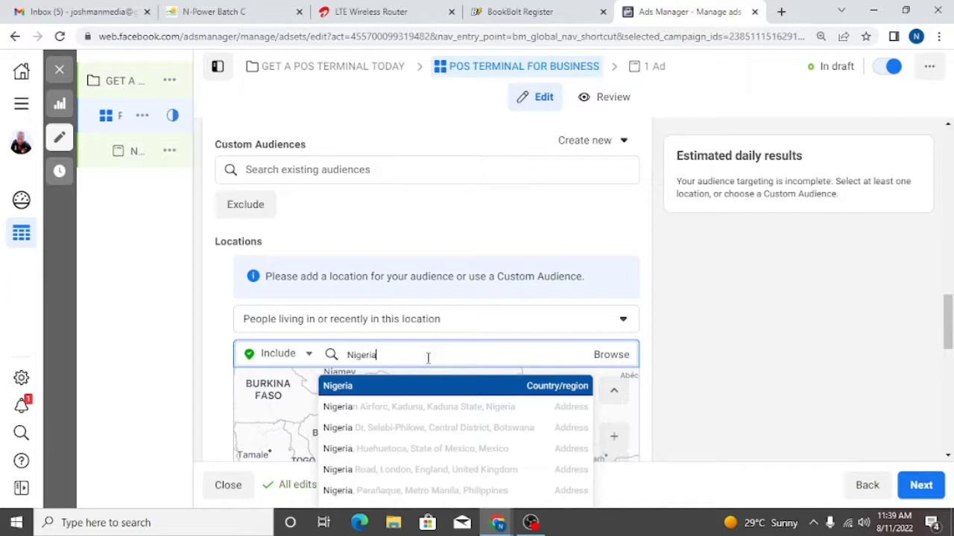
{"action": "key", "text": "Down"}
{"action": "key", "text": "Down"}
{"action": "key", "text": "Down"}
{"action": "key", "text": "Down"}
{"action": "key", "text": "Down"}
{"action": "key", "text": "Down"}
{"action": "key", "text": "Down"}
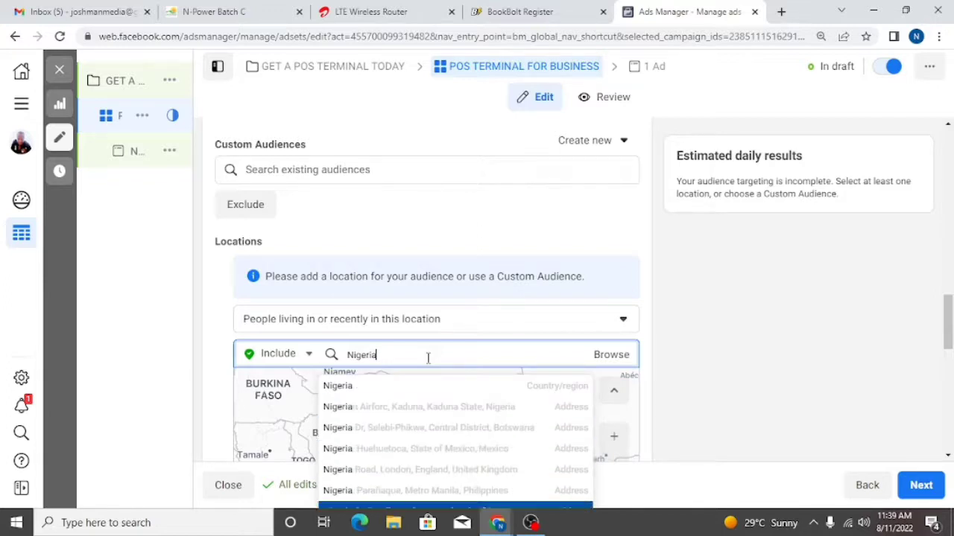
{"action": "key", "text": "Down"}
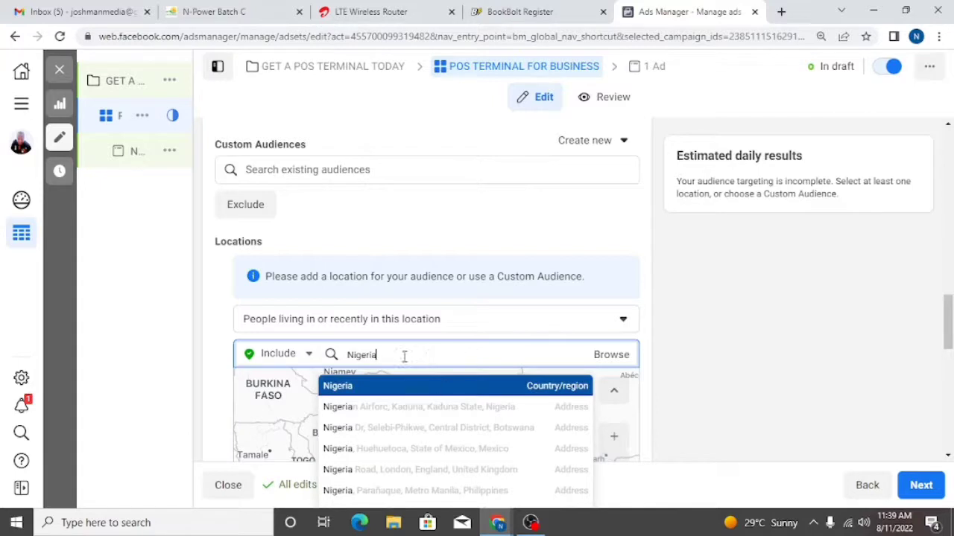
{"action": "left_click", "coordinate": [404, 357]}
{"action": "double_click", "coordinate": [401, 356]}
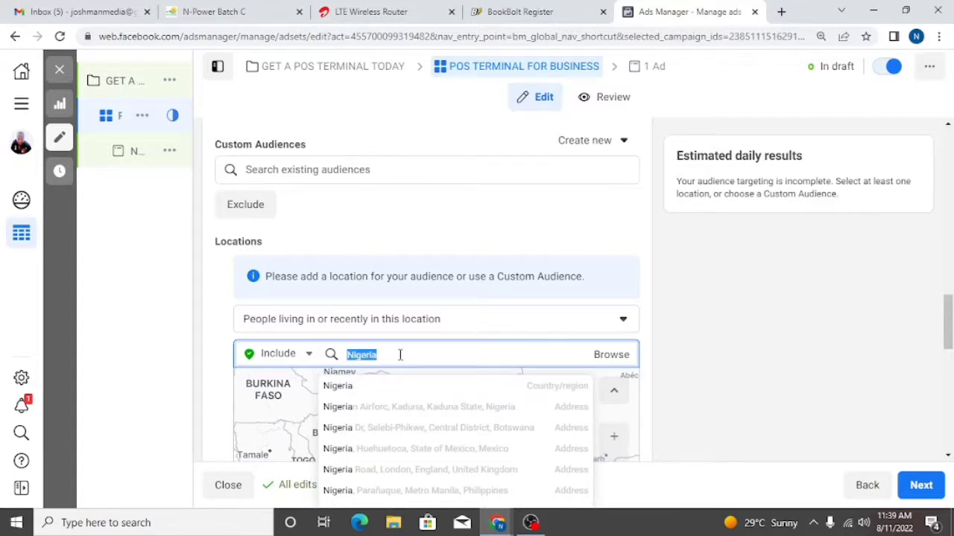
Browse the location categories and examine the groups offered under Regions.
{"action": "left_click", "coordinate": [608, 362]}
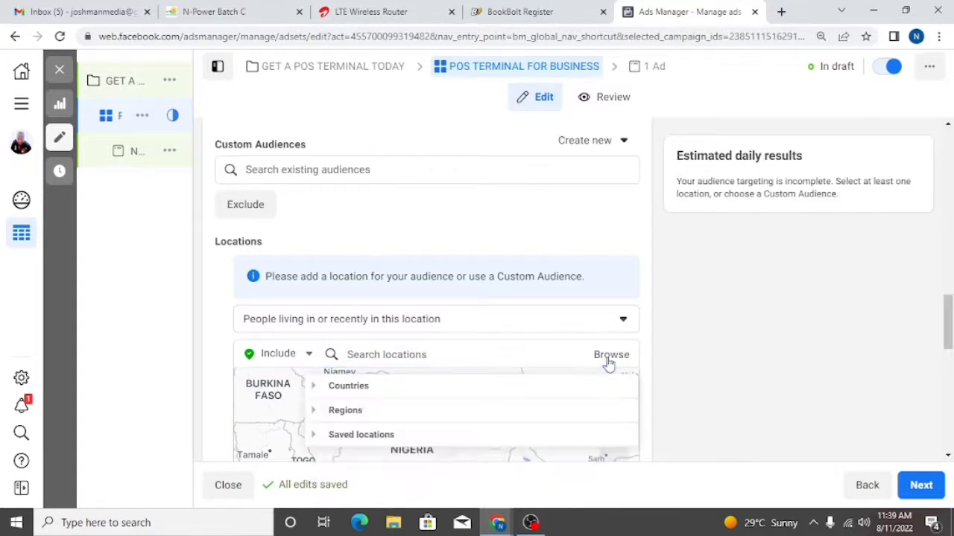
{"action": "left_click", "coordinate": [401, 414]}
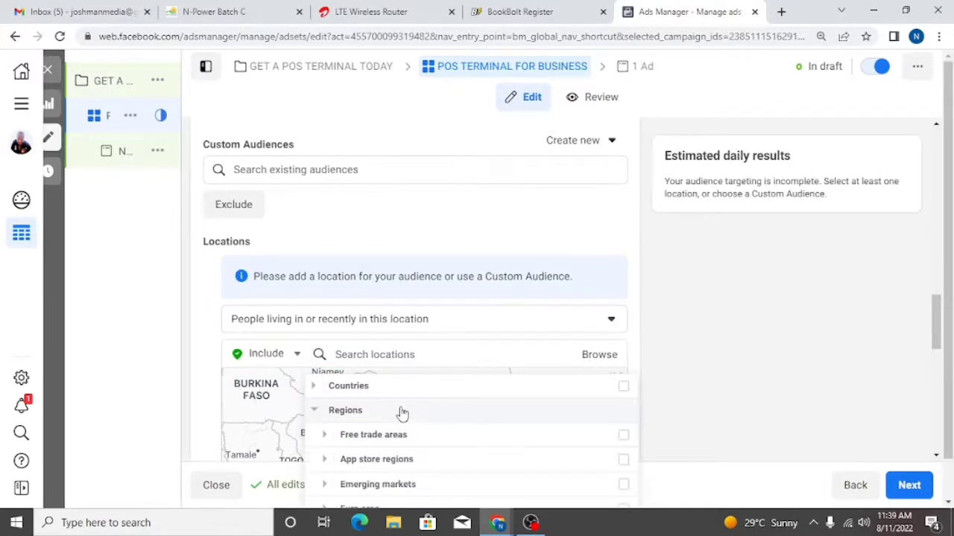
{"action": "mouse_move", "coordinate": [440, 437]}
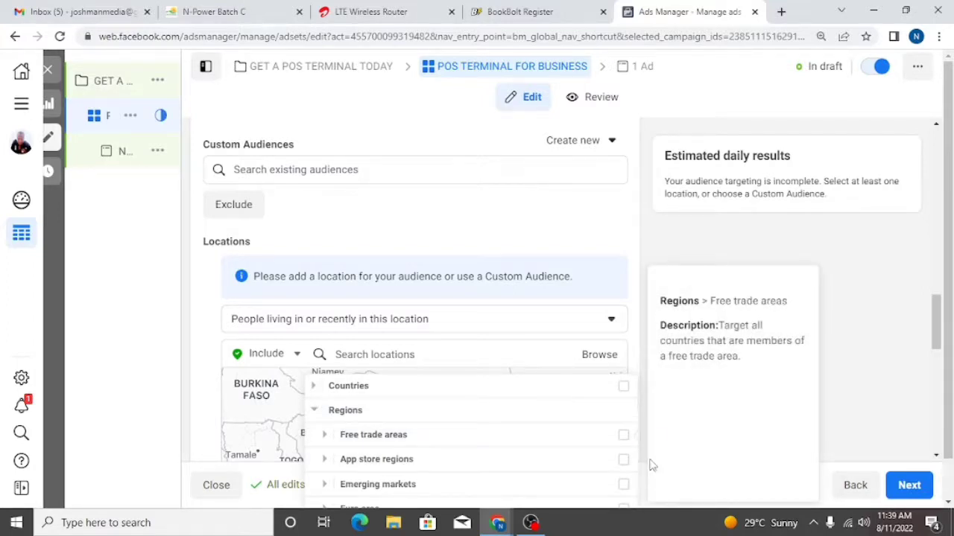
{"action": "scroll", "coordinate": [950, 421], "scroll_direction": "down", "scroll_amount": 1}
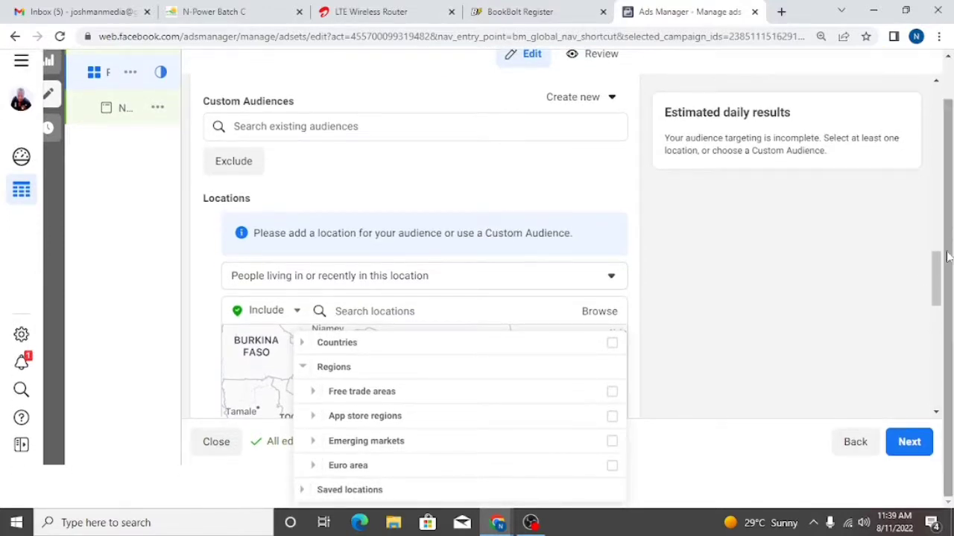
{"action": "left_click_drag", "start_coordinate": [940, 261], "coordinate": [937, 282]}
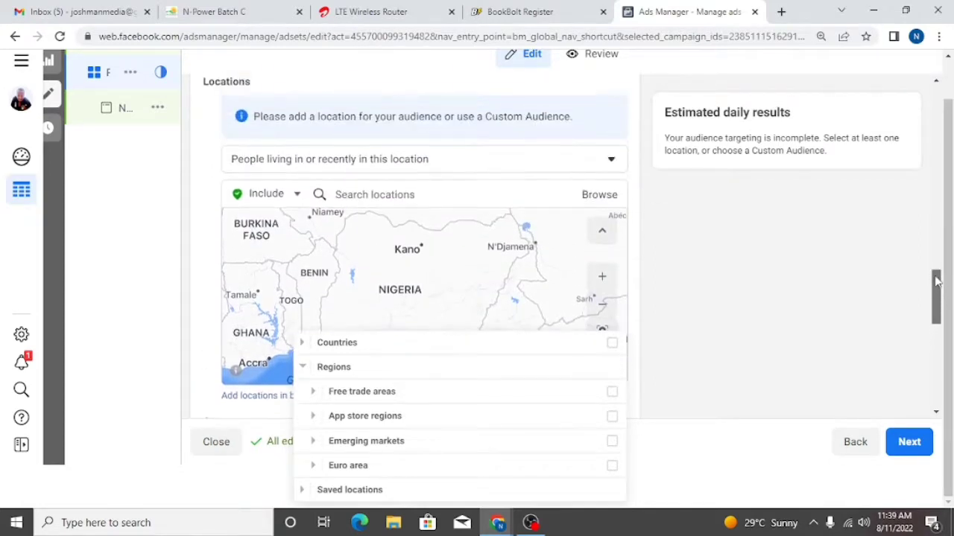
Search the locations for Niger, shorten the search to "Nig" to compare the suggestions, and clear it.
{"action": "left_click", "coordinate": [701, 237]}
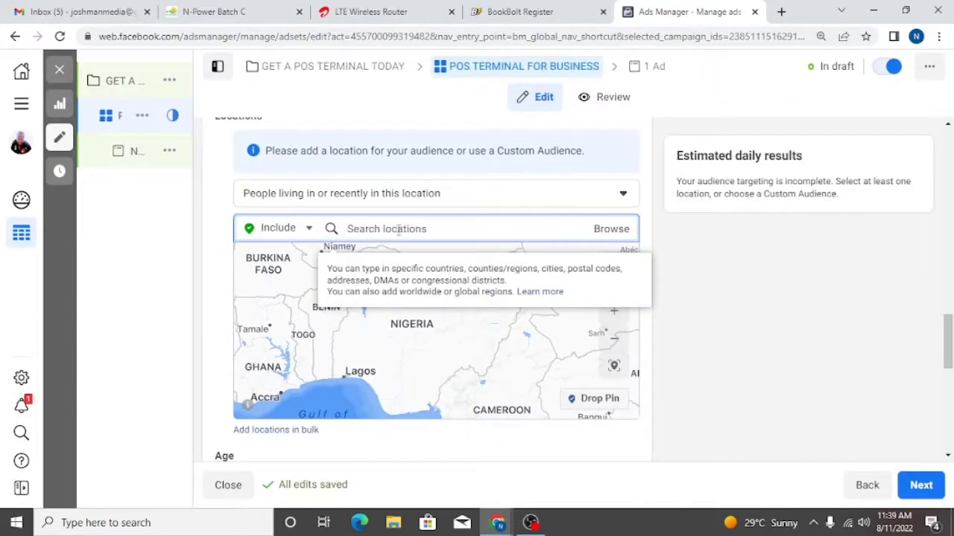
{"action": "type", "text": "Ni"}
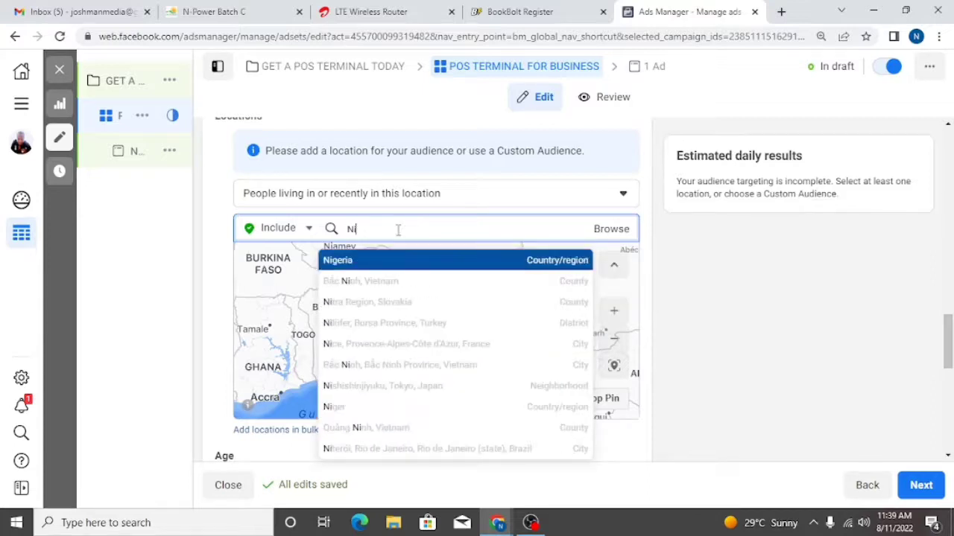
{"action": "type", "text": "ger"}
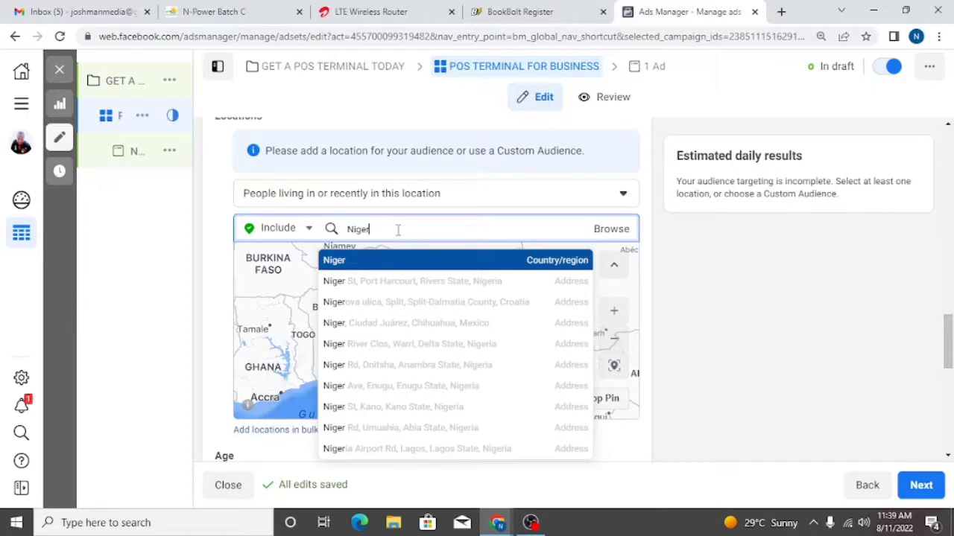
{"action": "key", "text": "BackSpace"}
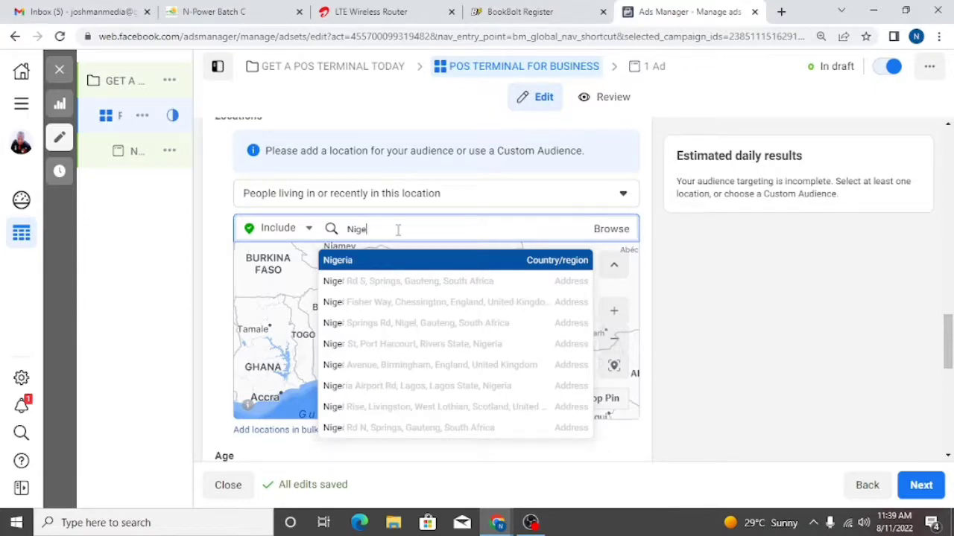
{"action": "key", "text": "BackSpace"}
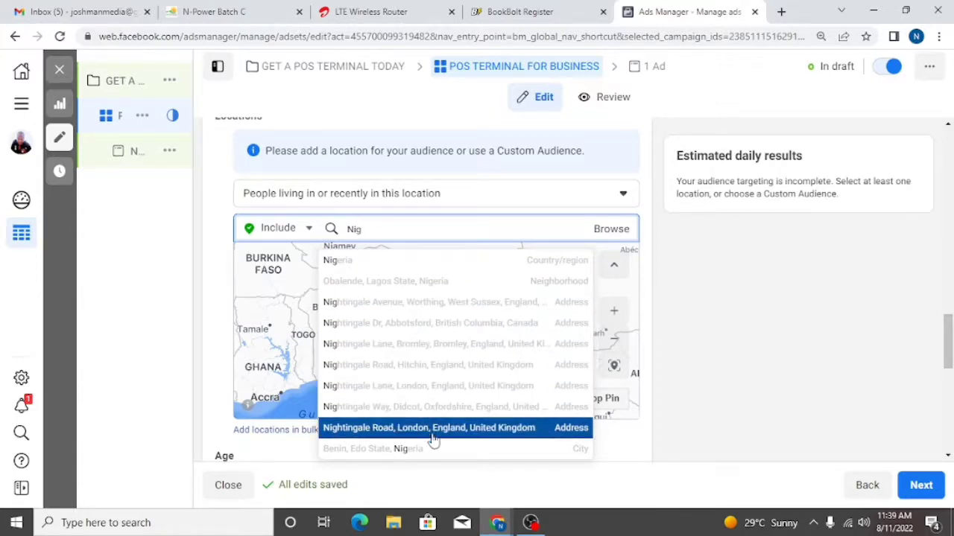
{"action": "double_click", "coordinate": [383, 229]}
{"action": "key", "text": "BackSpace"}
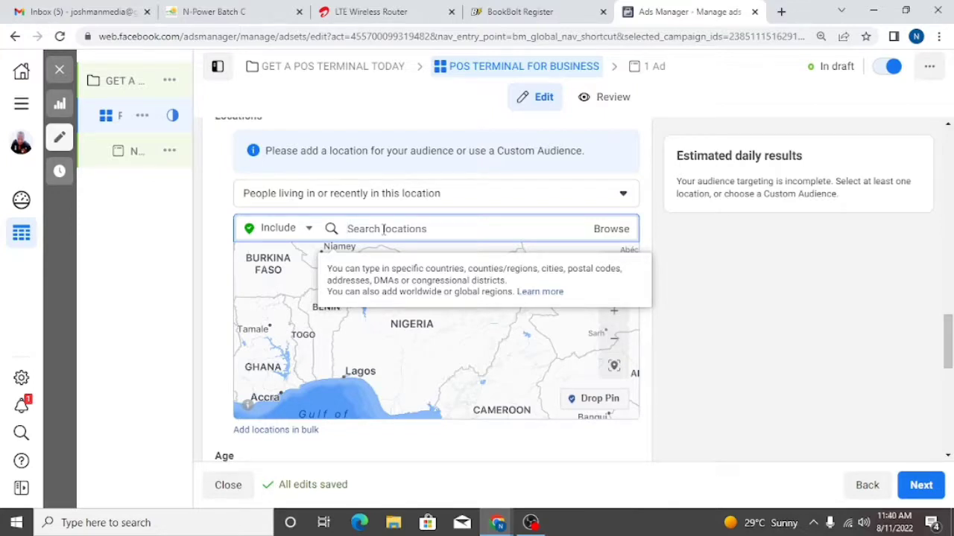
Include the cities of Kano, Kano State, and Kaduna, Kaduna State, in the audience locations.
{"action": "type", "text": "kano"}
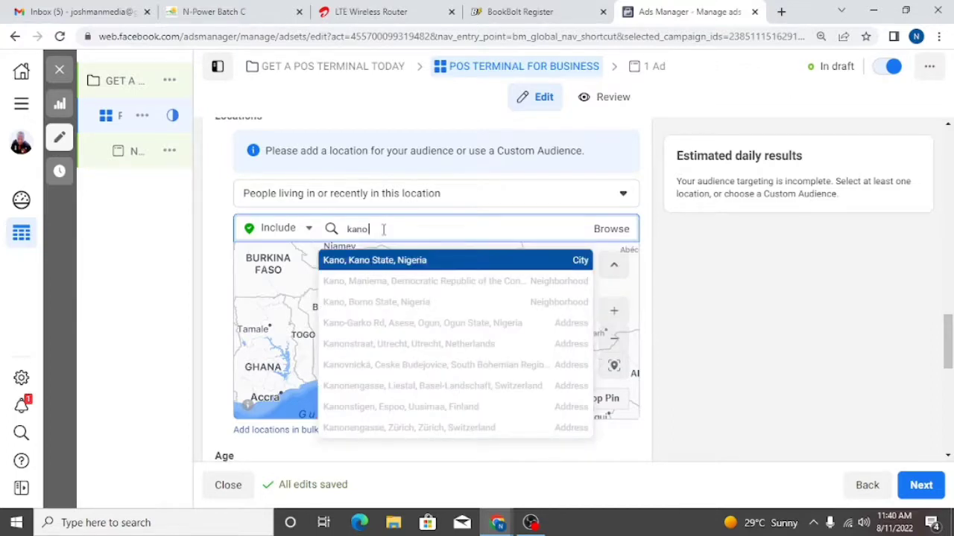
{"action": "left_click", "coordinate": [403, 265]}
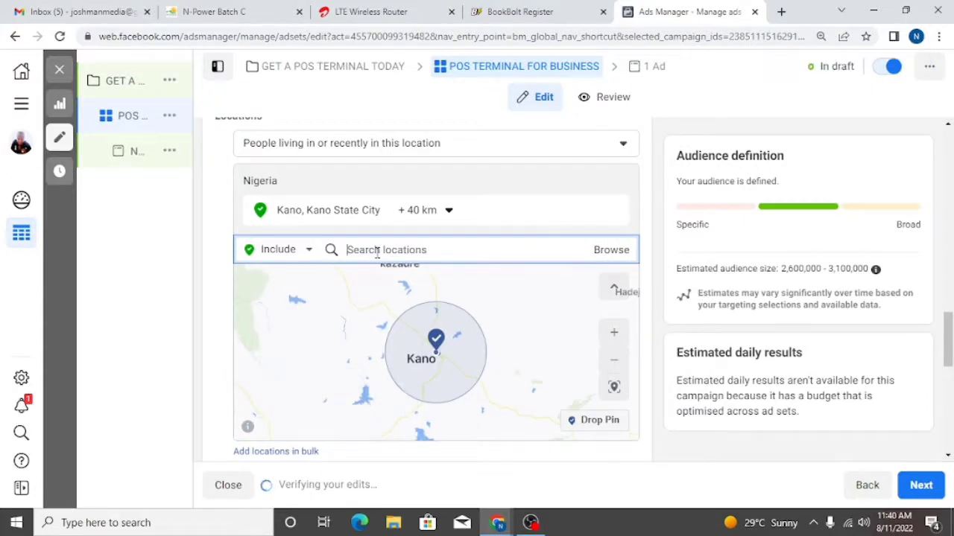
{"action": "type", "text": "lah"}
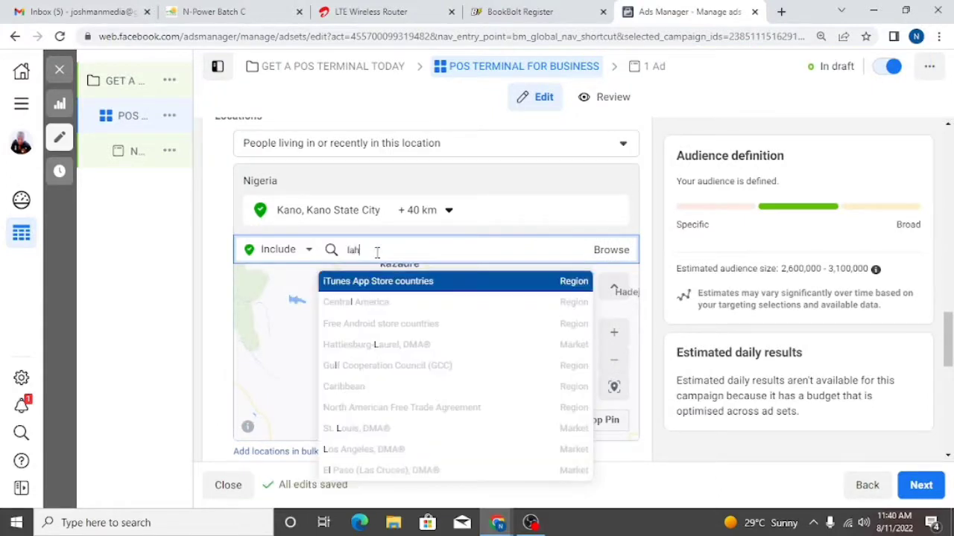
{"action": "key", "text": "BackSpace"}
{"action": "key", "text": "BackSpace"}
{"action": "key", "text": "BackSpace"}
{"action": "type", "text": "k"}
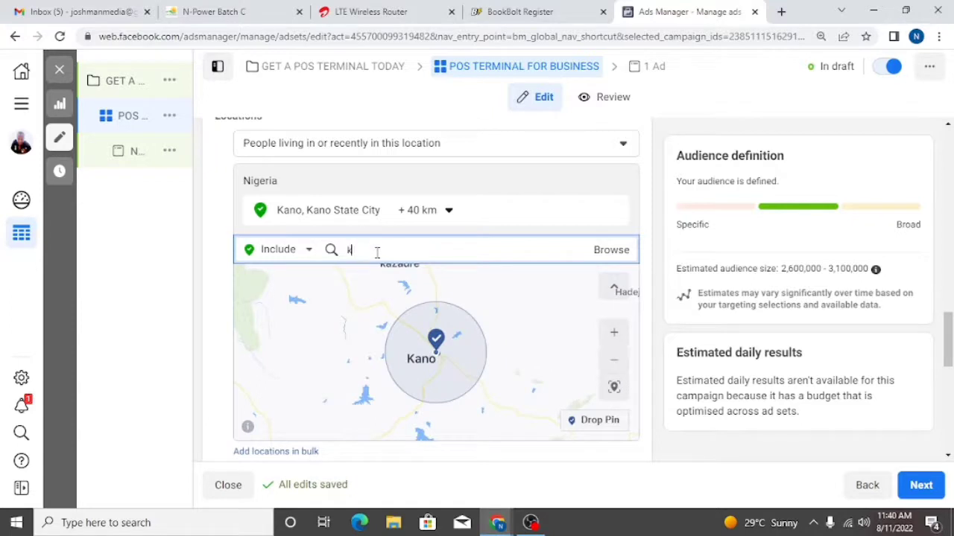
{"action": "type", "text": "a"}
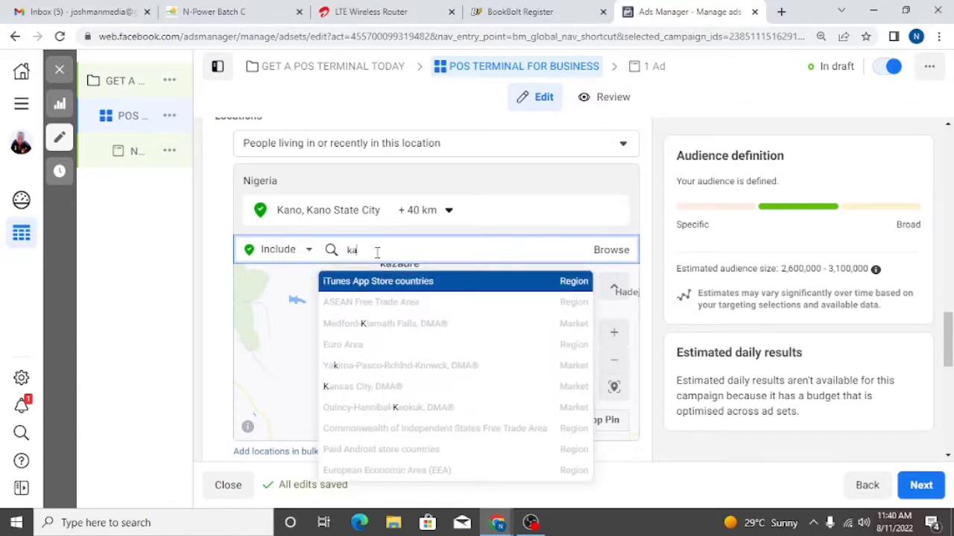
{"action": "type", "text": "du"}
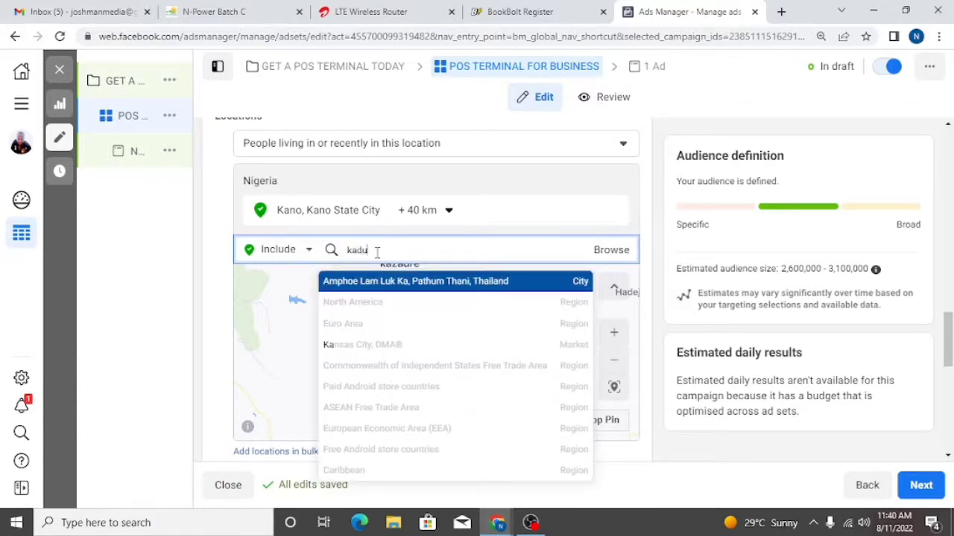
{"action": "type", "text": "na"}
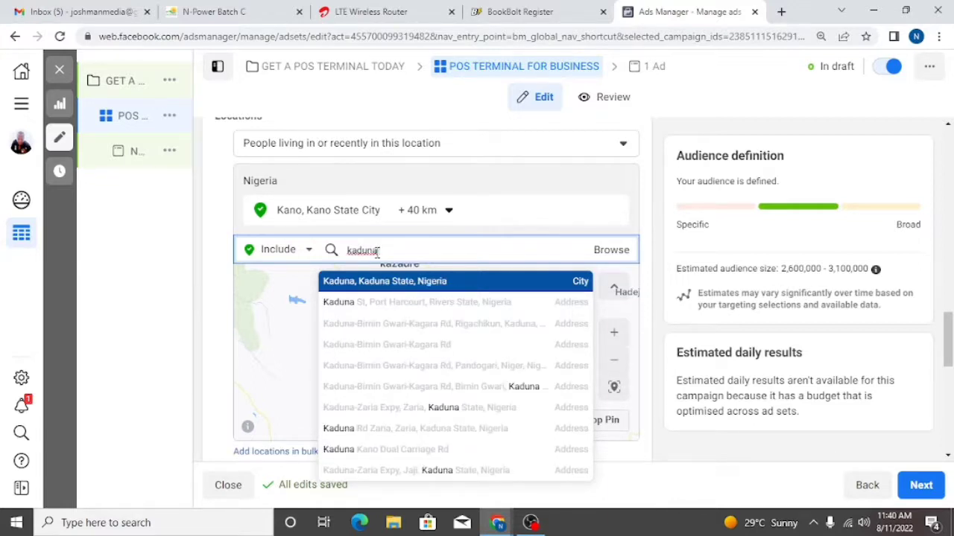
{"action": "left_click", "coordinate": [392, 288]}
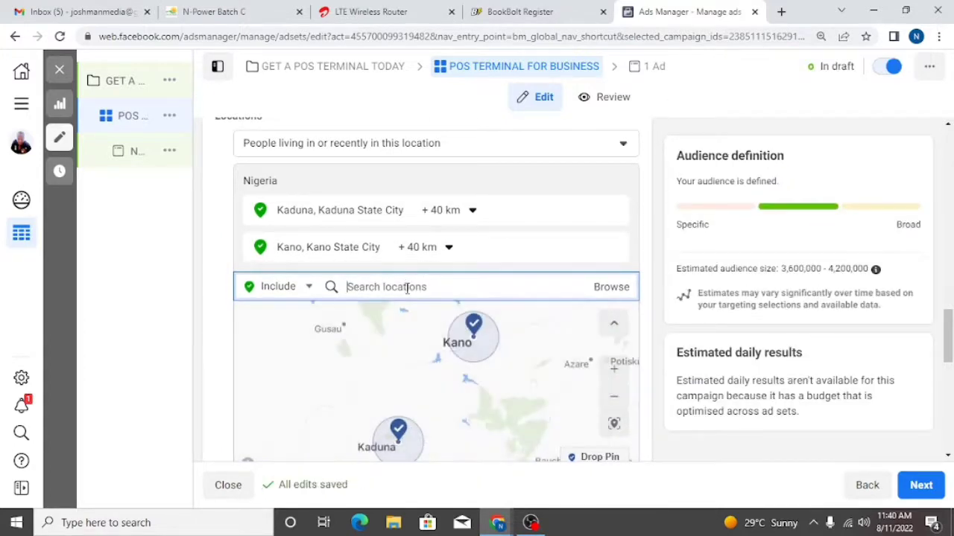
Include the city of Katsina, Katsina State, Nigeria, in the audience locations.
{"action": "type", "text": "Katsina"}
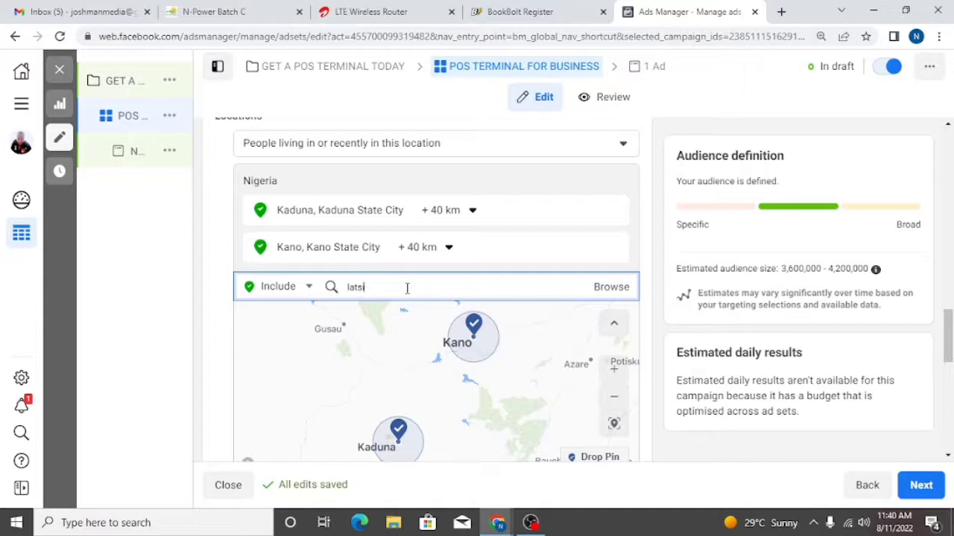
{"action": "key", "text": "BackSpace"}
{"action": "key", "text": "BackSpace"}
{"action": "key", "text": "BackSpace"}
{"action": "key", "text": "BackSpace"}
{"action": "key", "text": "BackSpace"}
{"action": "key", "text": "BackSpace"}
{"action": "type", "text": "kat"}
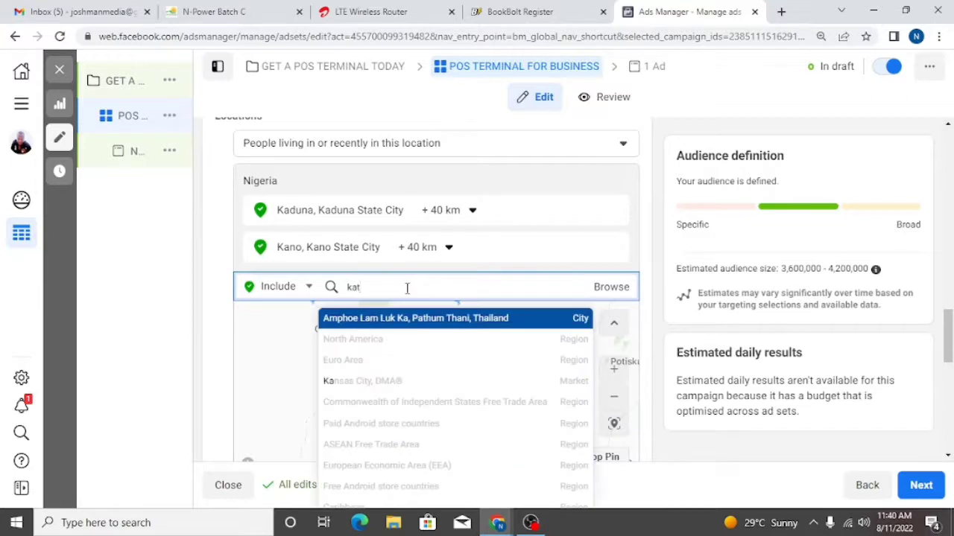
{"action": "type", "text": "sina"}
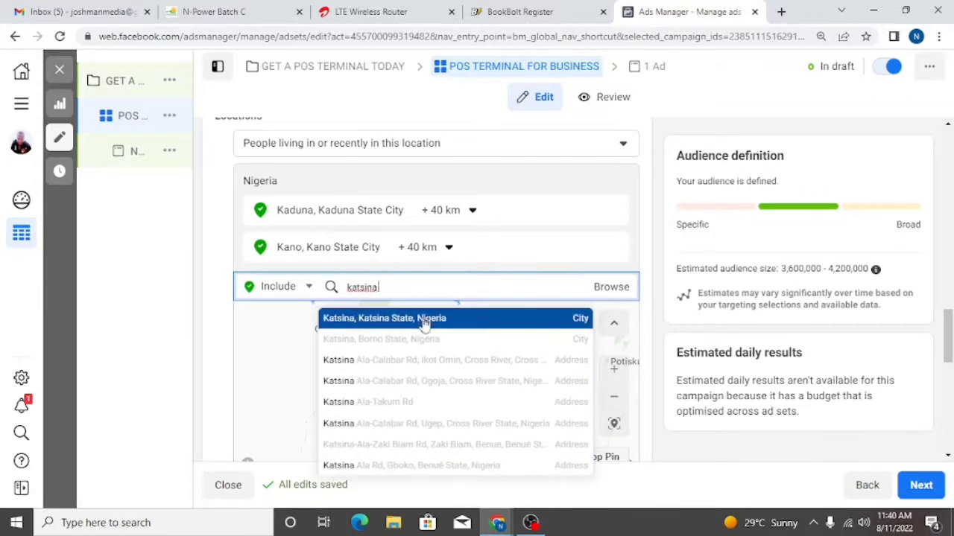
{"action": "left_click", "coordinate": [423, 319]}
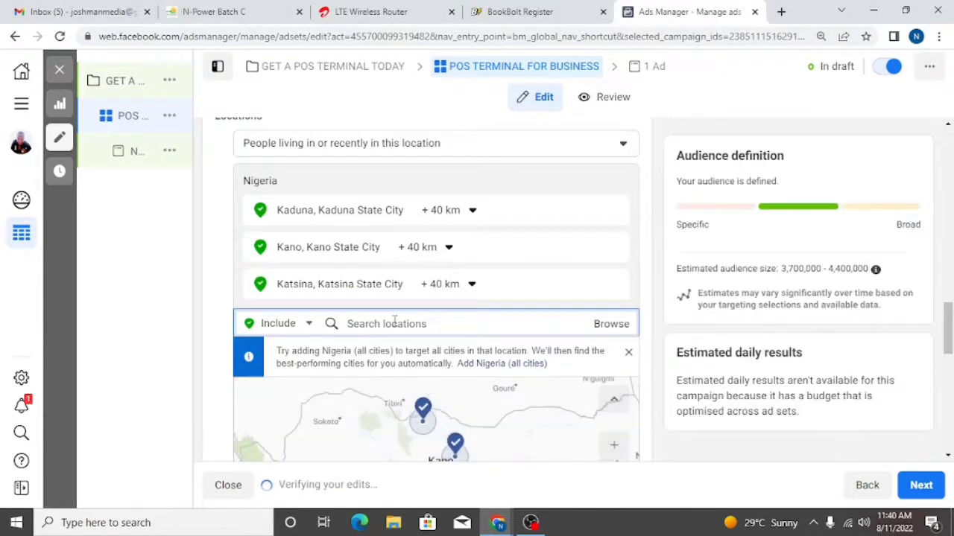
Include Jigawa, Nigeria, and the city of Abuja, Federal Capital Territory, in the audience locations.
{"action": "type", "text": "jigawa"}
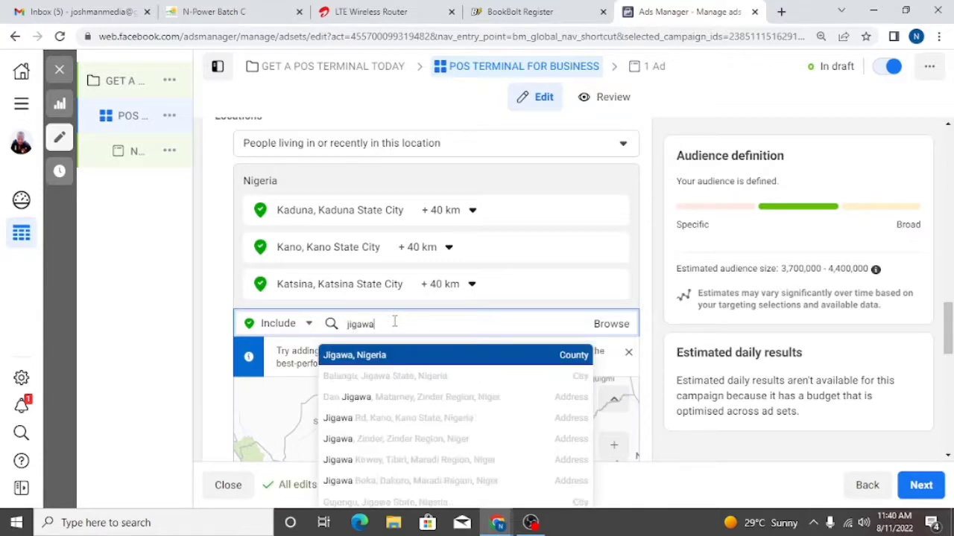
{"action": "left_click", "coordinate": [413, 364]}
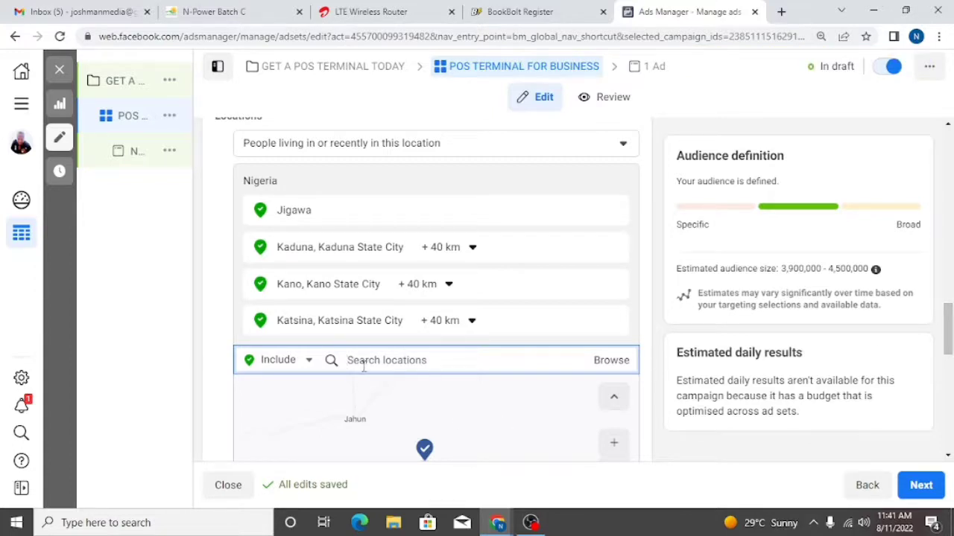
{"action": "type", "text": "abuja"}
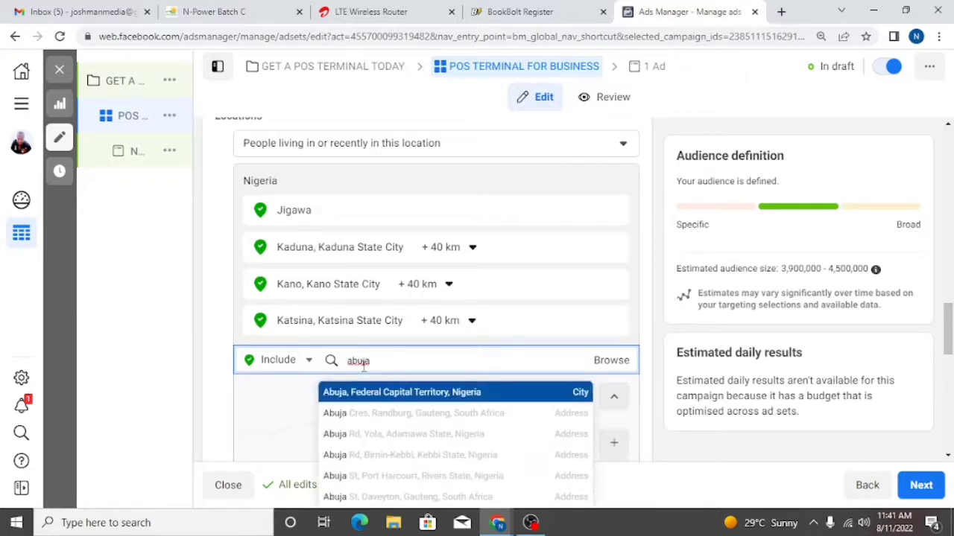
{"action": "left_click", "coordinate": [415, 392]}
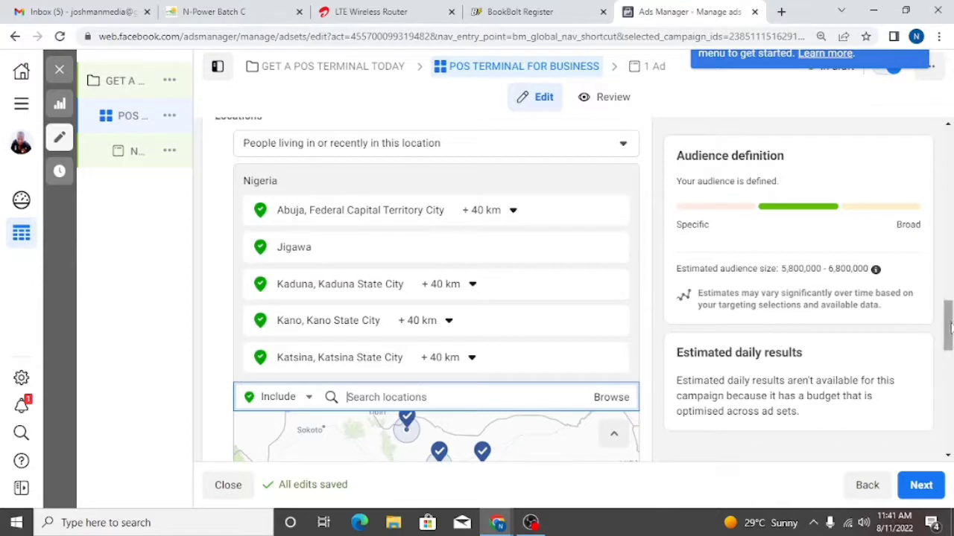
Edit the audience age range and set the minimum age to 20.
{"action": "left_click_drag", "start_coordinate": [950, 328], "coordinate": [947, 373]}
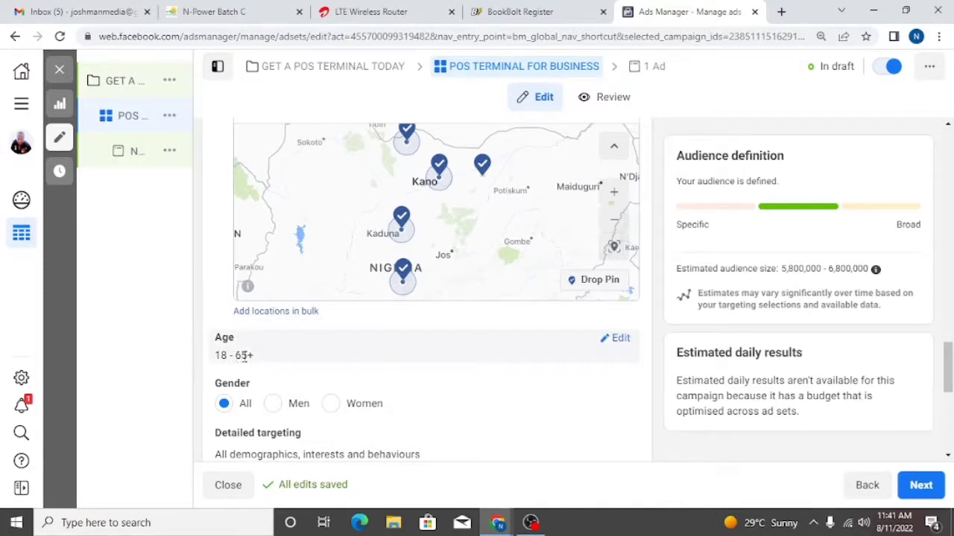
{"action": "left_click", "coordinate": [623, 341]}
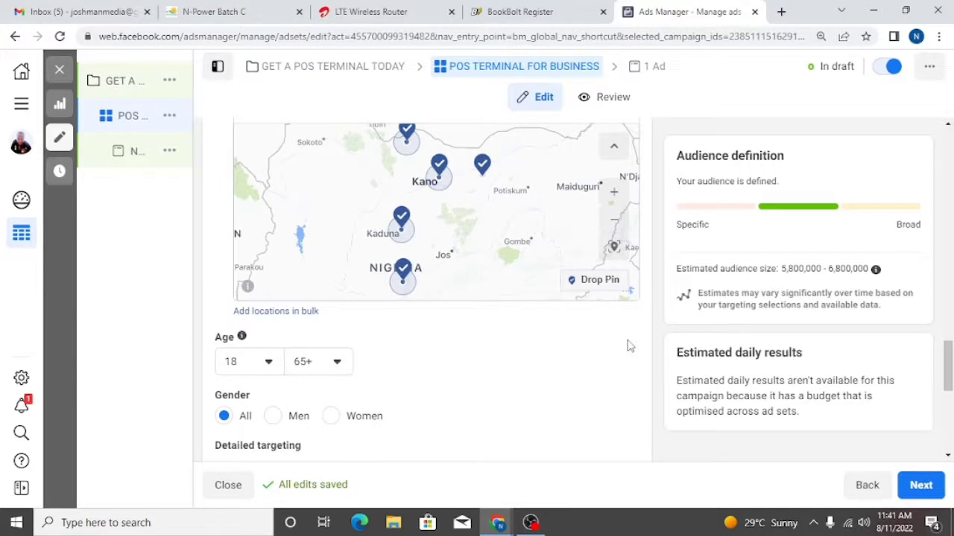
{"action": "left_click", "coordinate": [270, 363]}
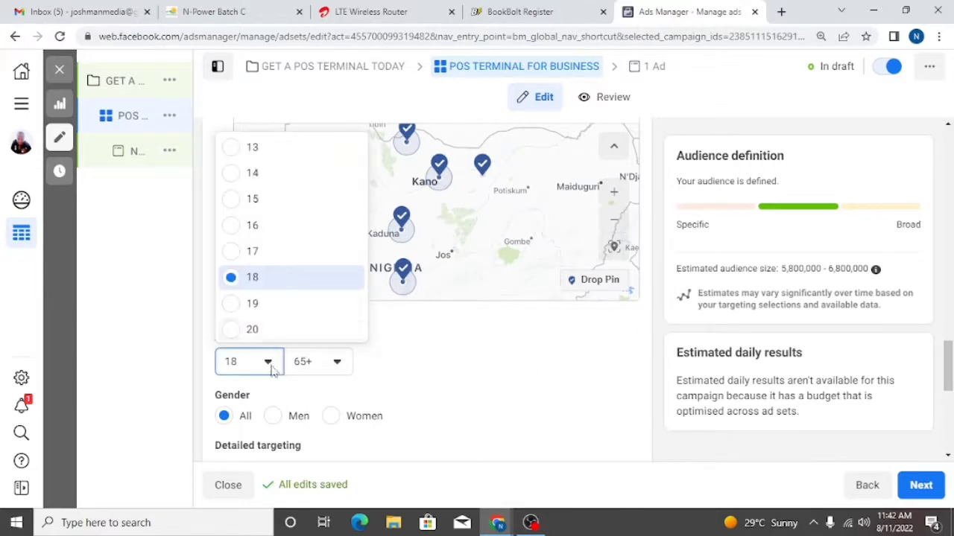
{"action": "left_click", "coordinate": [253, 329]}
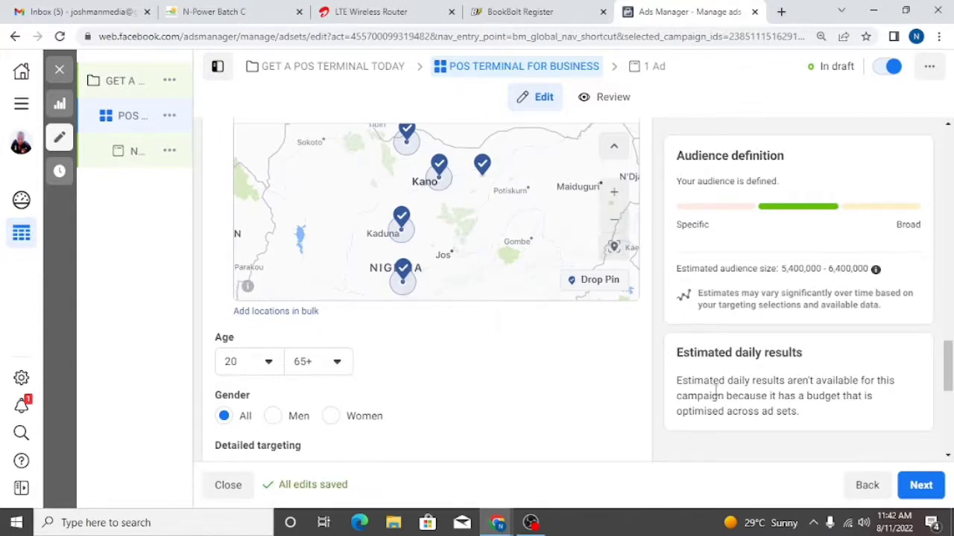
Expand the additional audience options and continue past the placements to the ad's own settings.
{"action": "scroll", "coordinate": [947, 367], "scroll_direction": "down", "scroll_amount": 4}
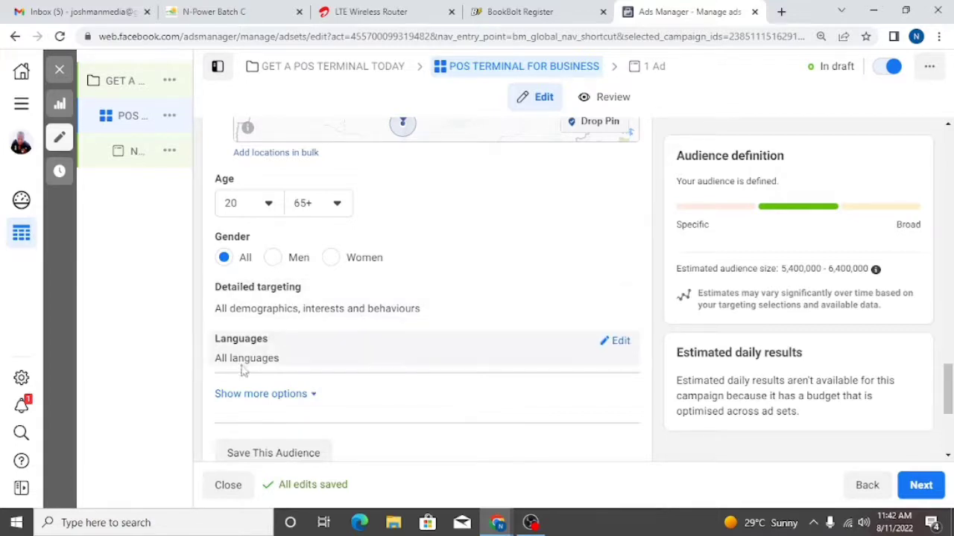
{"action": "left_click", "coordinate": [311, 397]}
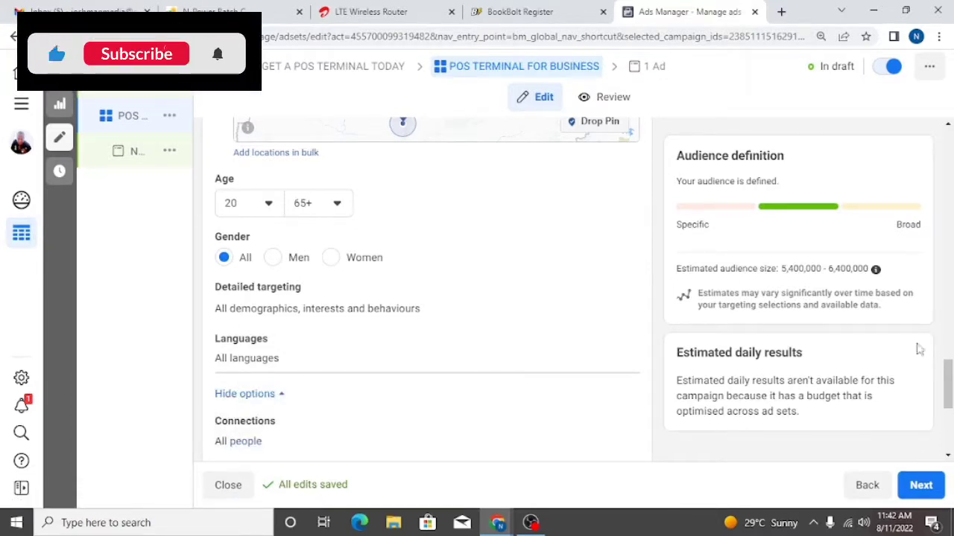
{"action": "left_click_drag", "start_coordinate": [949, 392], "coordinate": [948, 440]}
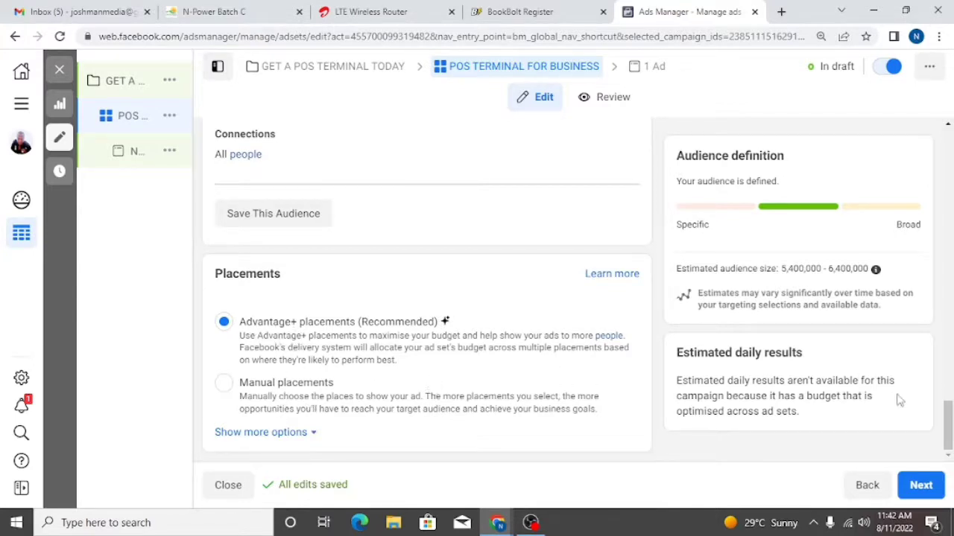
{"action": "left_click", "coordinate": [919, 485]}
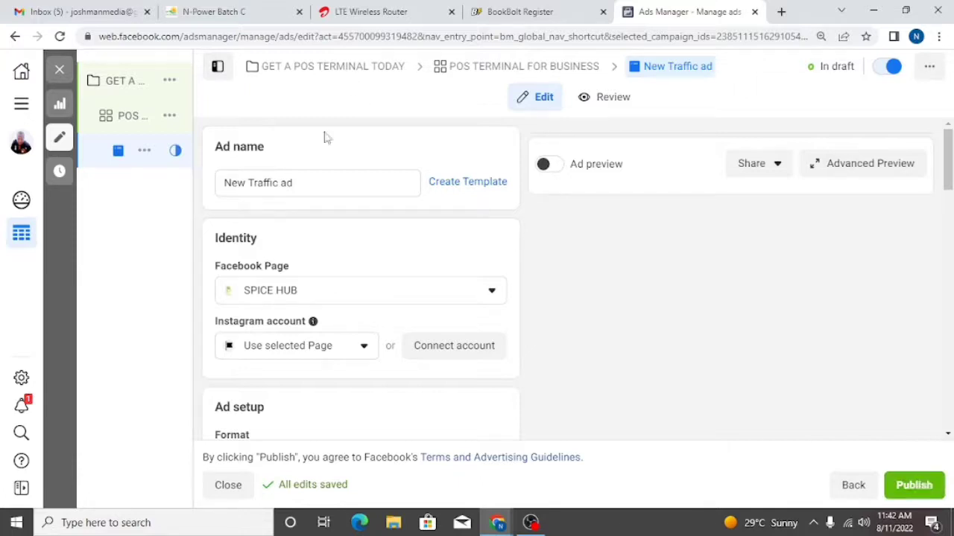
Rename the ad as POS TERMINAL AVAILABLE IN YOUR LOCATION.
{"action": "left_click", "coordinate": [310, 181]}
{"action": "key", "text": "BackSpace"}
{"action": "key", "text": "BackSpace"}
{"action": "key", "text": "BackSpace"}
{"action": "key", "text": "BackSpace"}
{"action": "key", "text": "BackSpace"}
{"action": "key", "text": "BackSpace"}
{"action": "key", "text": "BackSpace"}
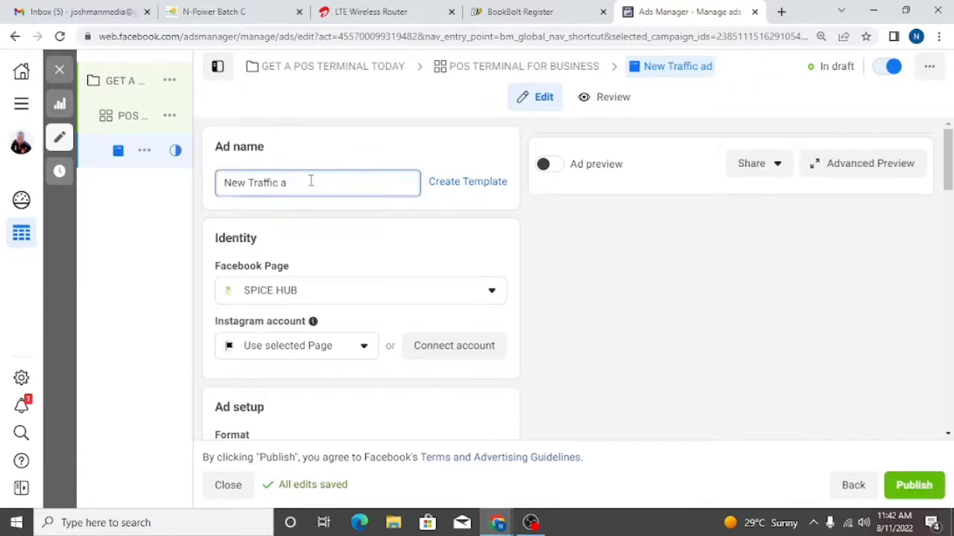
{"action": "key", "text": "BackSpace"}
{"action": "key", "text": "BackSpace"}
{"action": "key", "text": "BackSpace"}
{"action": "key", "text": "BackSpace"}
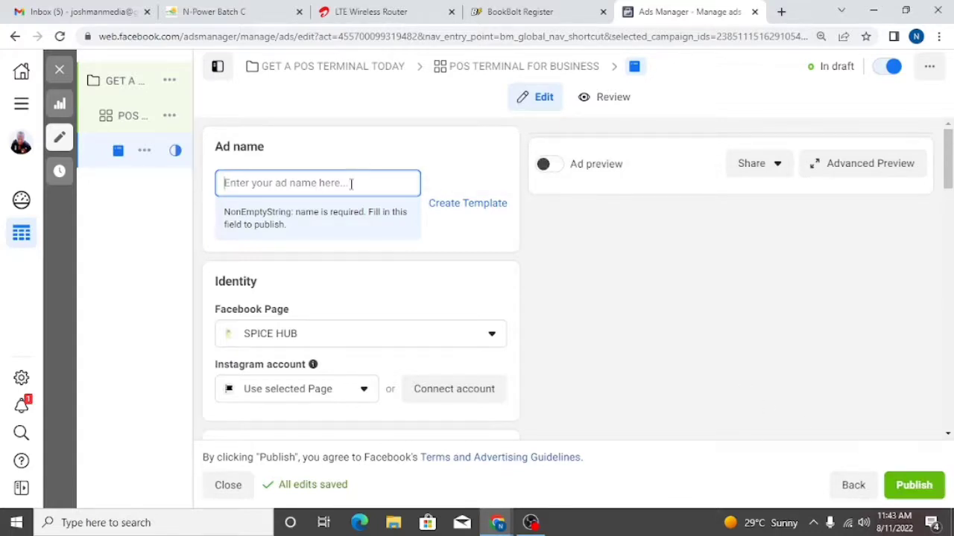
{"action": "type", "text": "ava"}
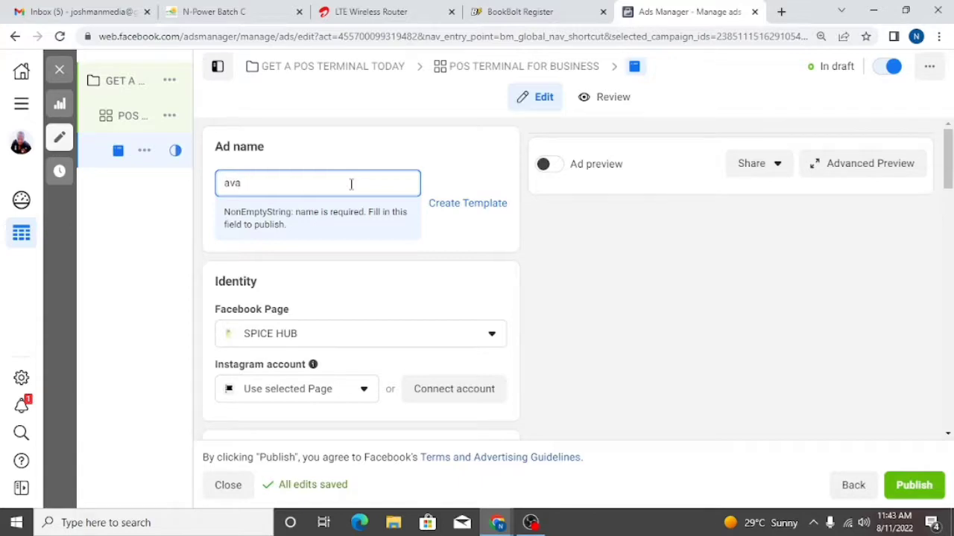
{"action": "key", "text": "BackSpace"}
{"action": "key", "text": "BackSpace"}
{"action": "key", "text": "BackSpace"}
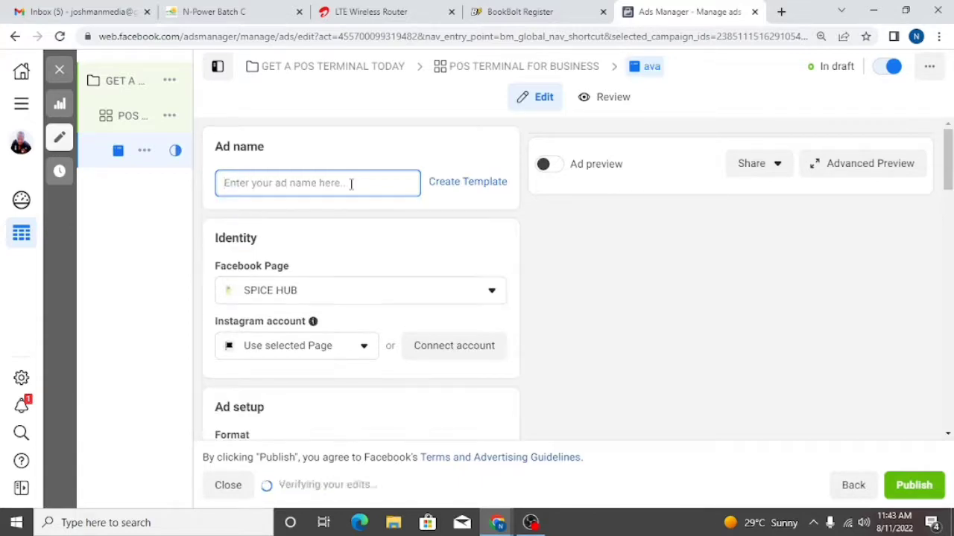
{"action": "type", "text": "POS"}
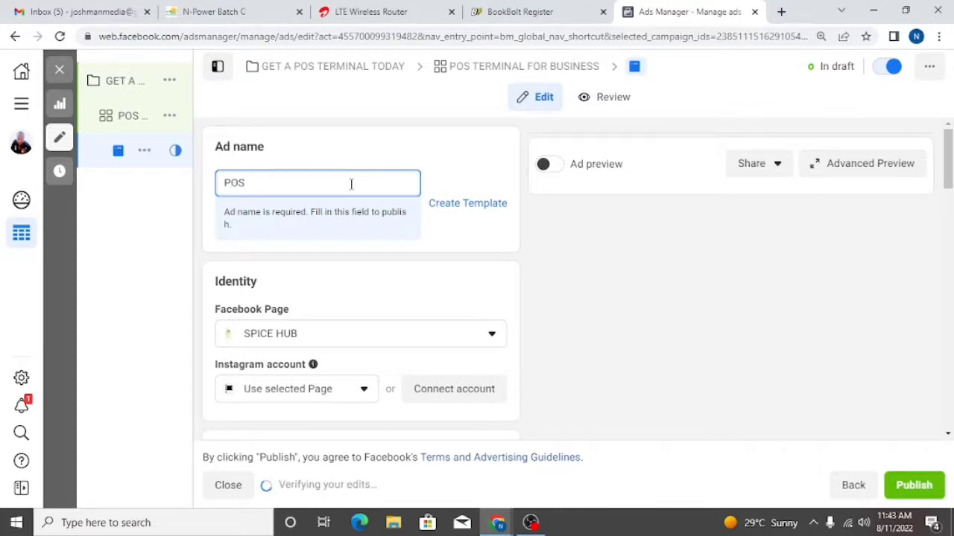
{"action": "type", "text": " TER"}
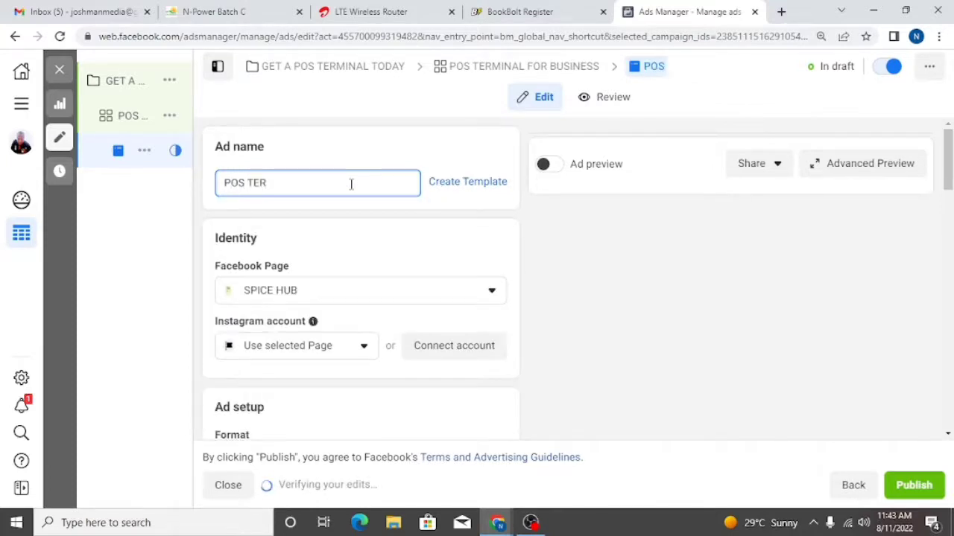
{"action": "type", "text": "MINAL"}
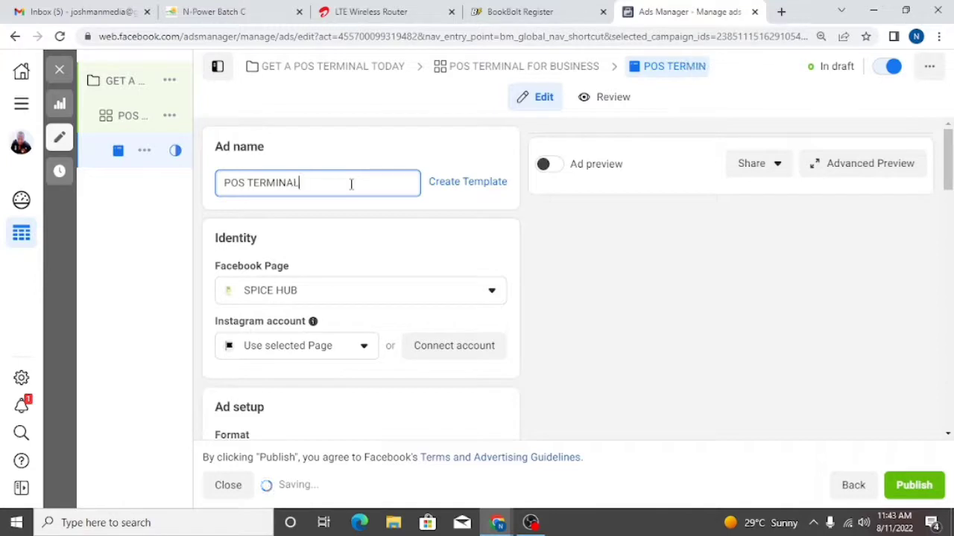
{"action": "type", "text": " AVA"}
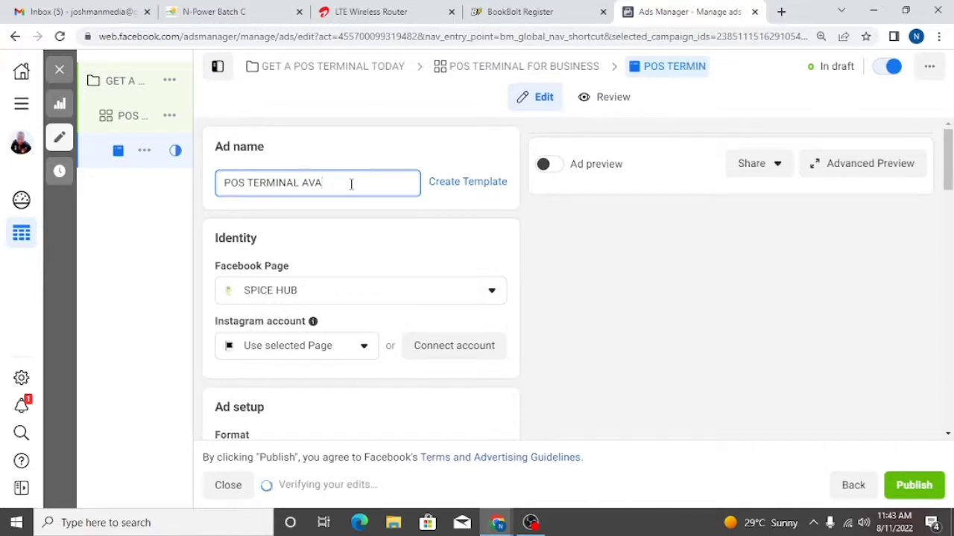
{"action": "type", "text": "IL"}
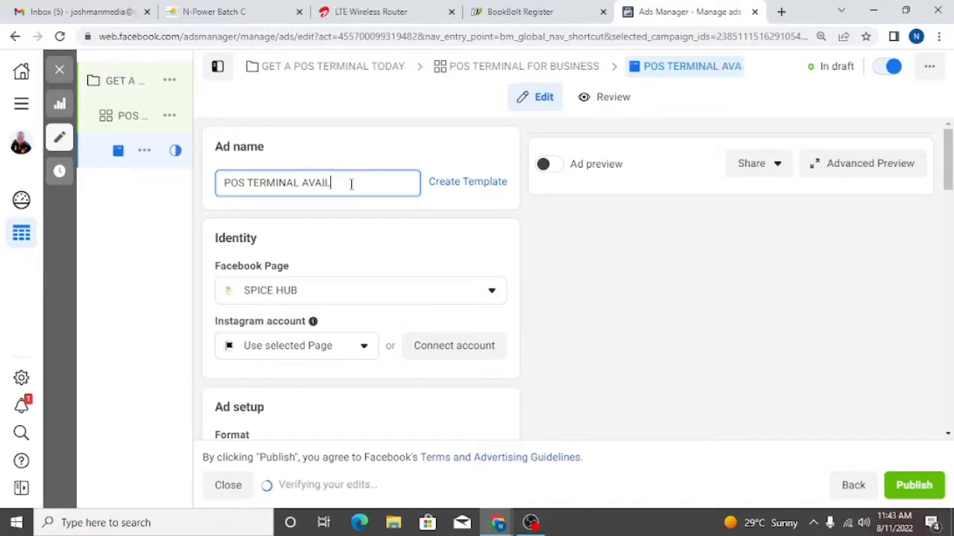
{"action": "type", "text": "ABLE"}
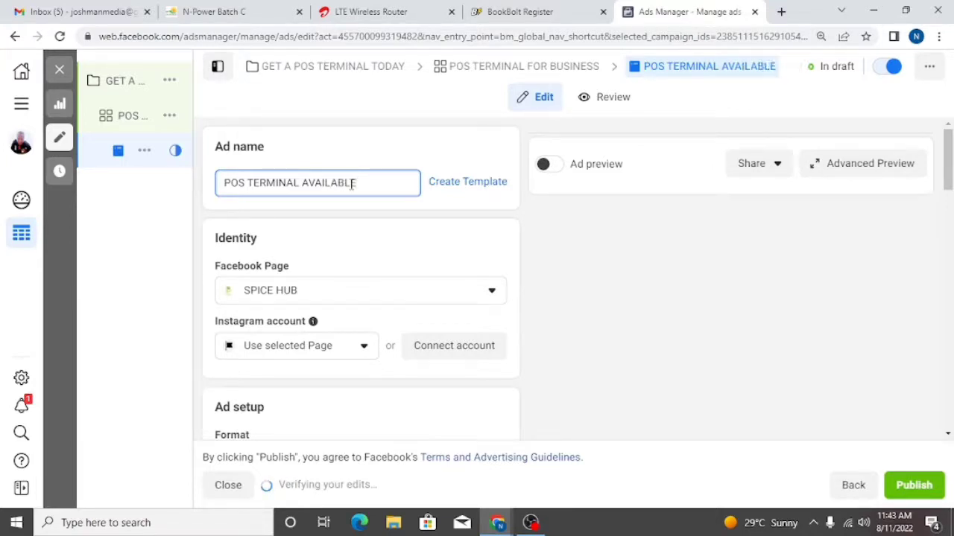
{"action": "type", "text": " IN "}
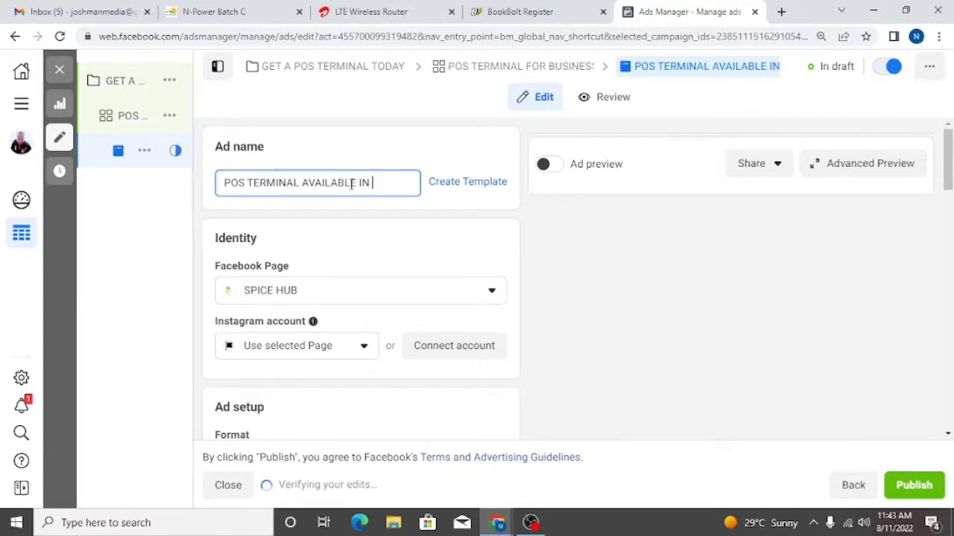
{"action": "type", "text": "YOUR LOACTION"}
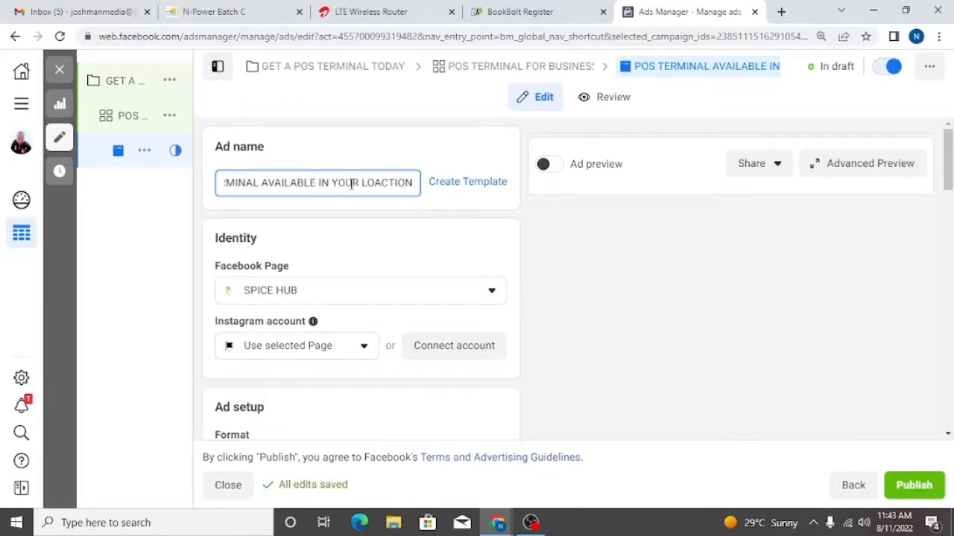
{"action": "key", "text": "BackSpace"}
{"action": "key", "text": "BackSpace"}
{"action": "key", "text": "BackSpace"}
{"action": "key", "text": "BackSpace"}
{"action": "key", "text": "BackSpace"}
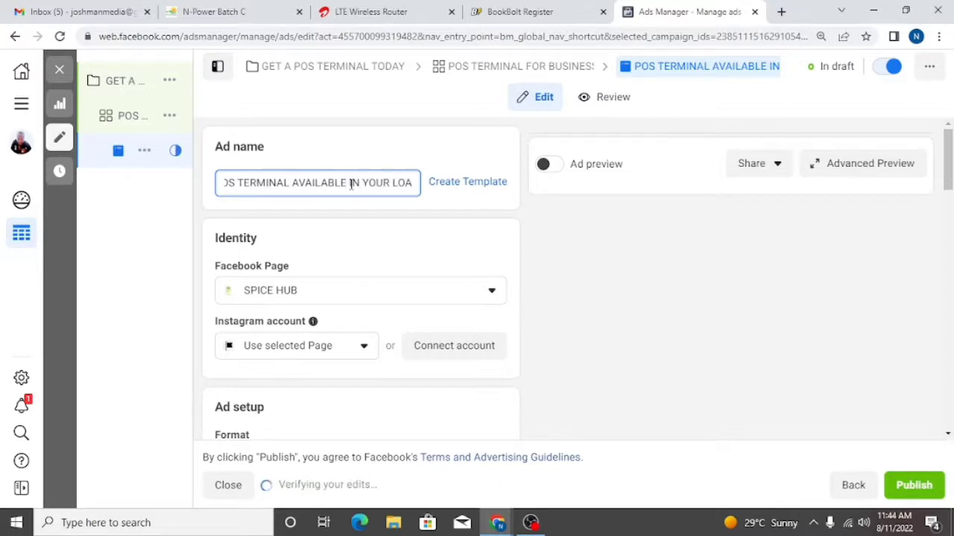
{"action": "key", "text": "BackSpace"}
{"action": "type", "text": "CAT"}
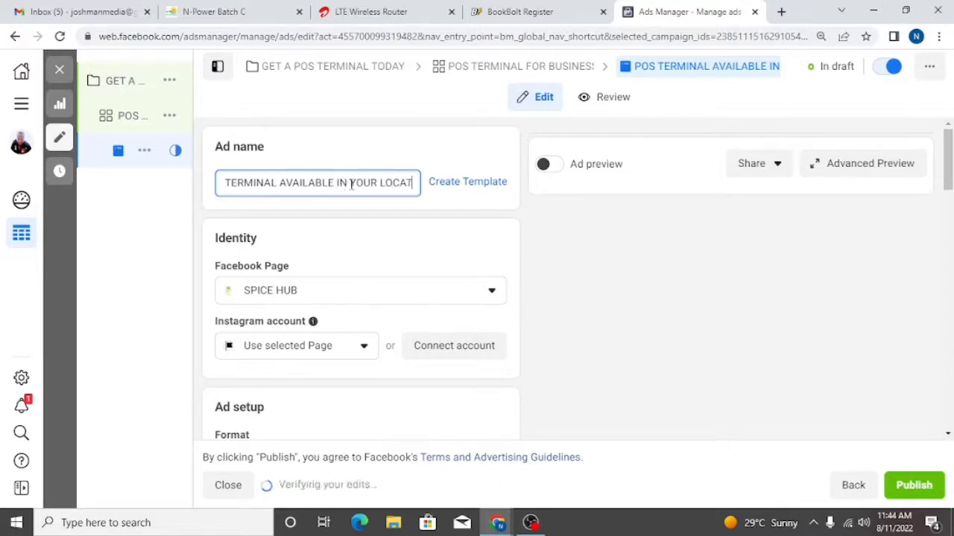
{"action": "type", "text": "ION"}
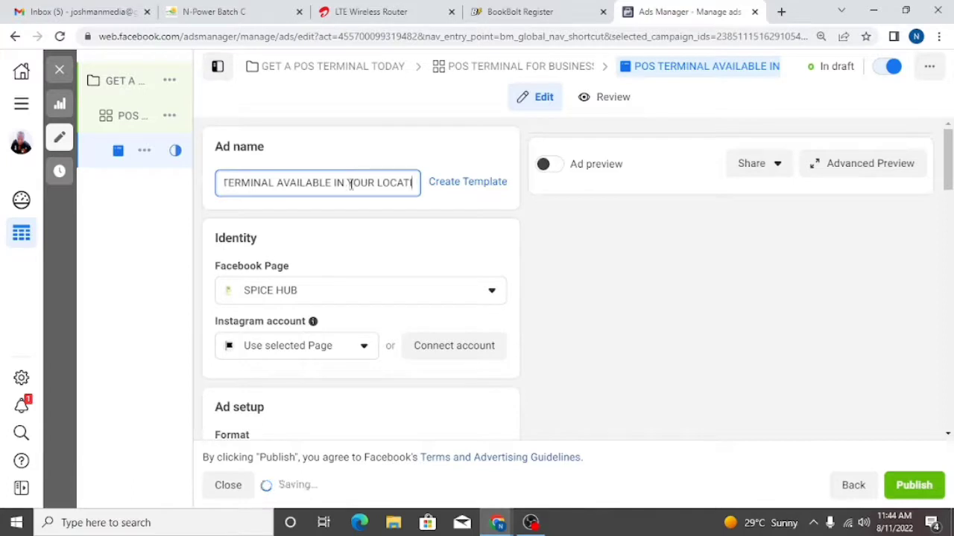
Check the available Facebook Pages and try to connect the Instagram account by continuing with the suggested login.
{"action": "left_click", "coordinate": [377, 300]}
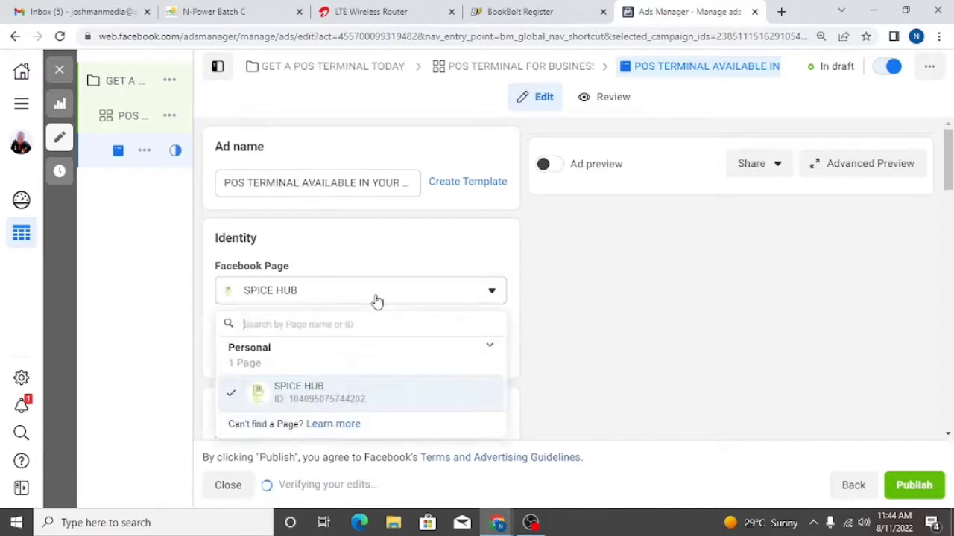
{"action": "left_click", "coordinate": [375, 301]}
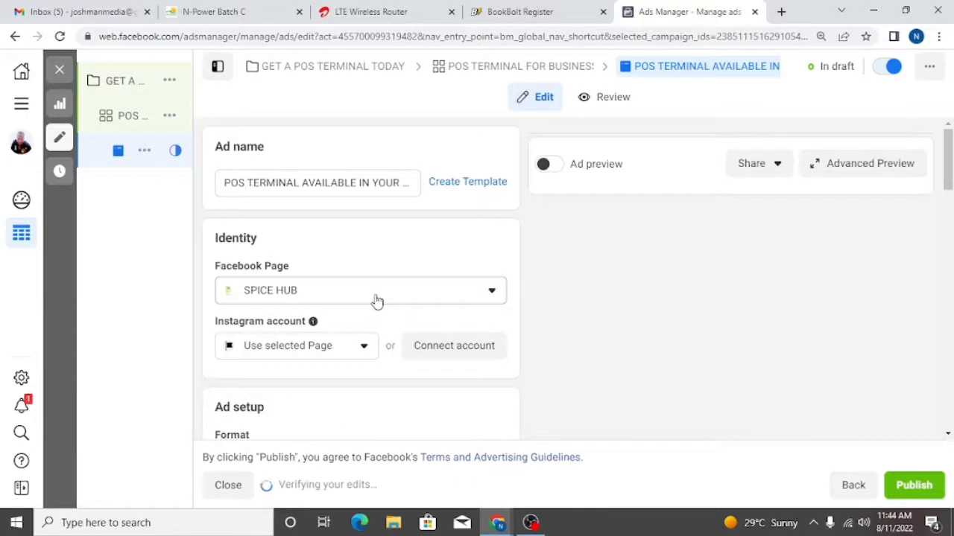
{"action": "left_click", "coordinate": [452, 347]}
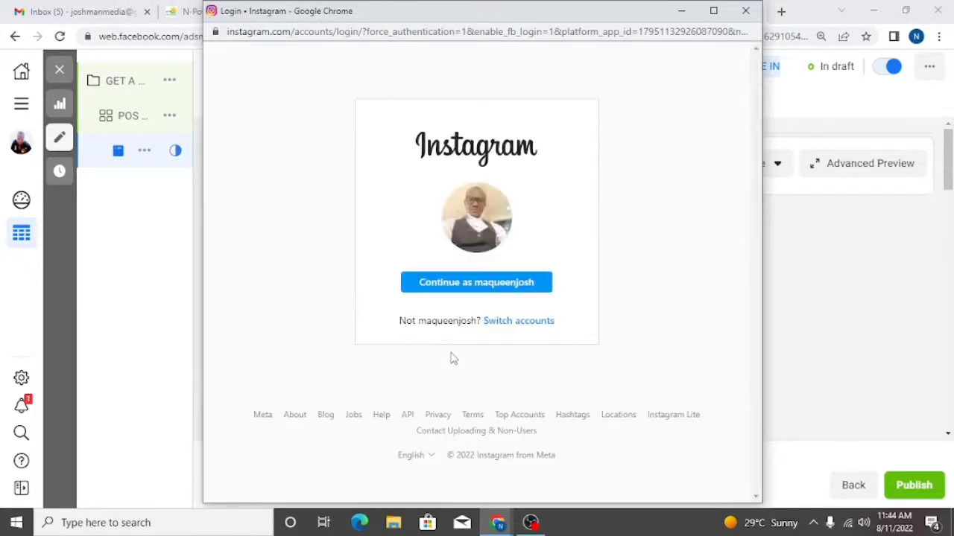
{"action": "left_click", "coordinate": [499, 291]}
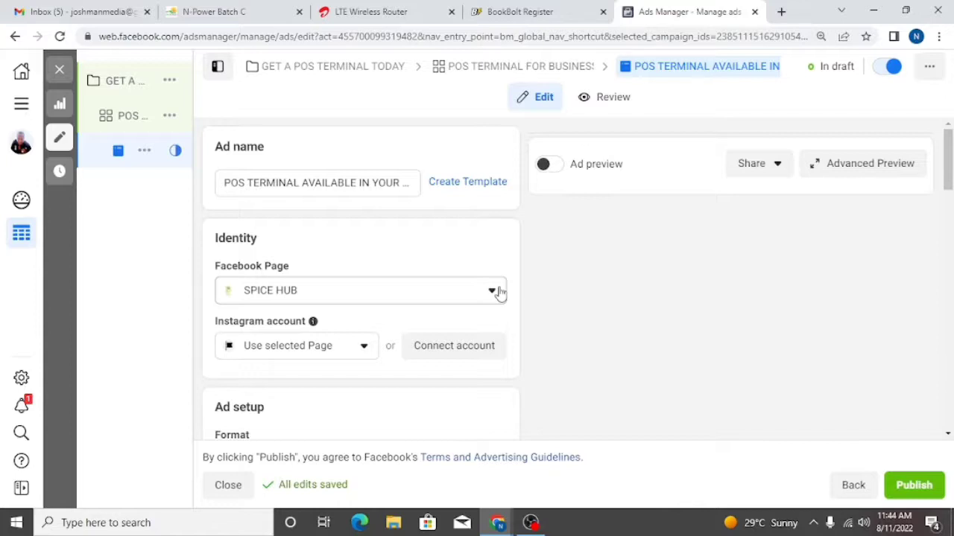
Upload IMG-20220809-WA0037 from the POS BIZ folder on the Desktop as an image for the ad creative.
{"action": "left_click_drag", "start_coordinate": [948, 171], "coordinate": [948, 210]}
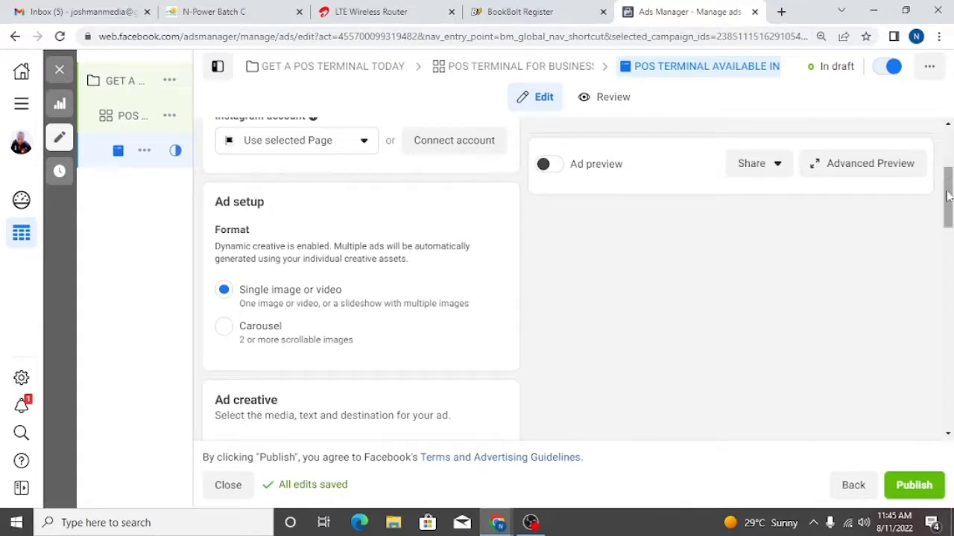
{"action": "left_click_drag", "start_coordinate": [948, 186], "coordinate": [947, 215]}
{"action": "scroll", "coordinate": [947, 214], "scroll_direction": "down", "scroll_amount": 2}
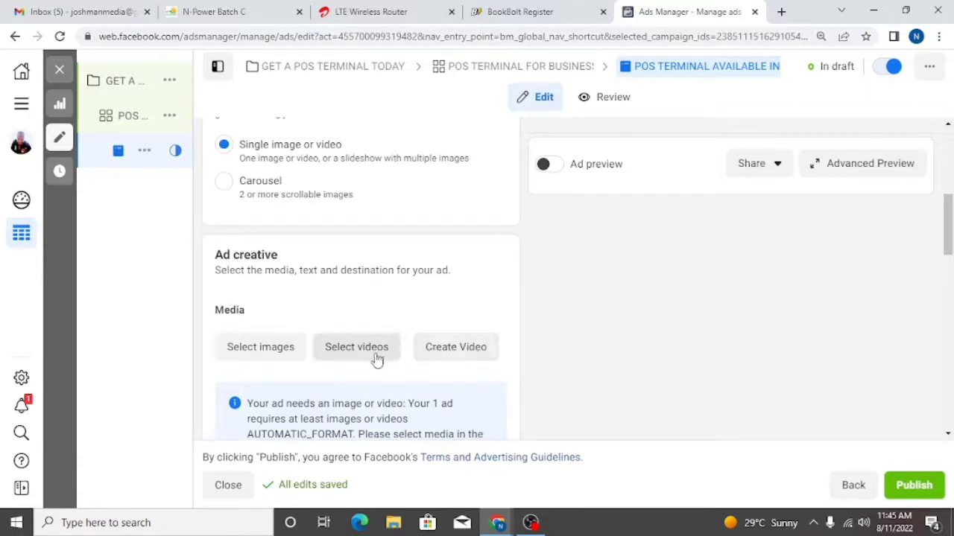
{"action": "left_click", "coordinate": [271, 354]}
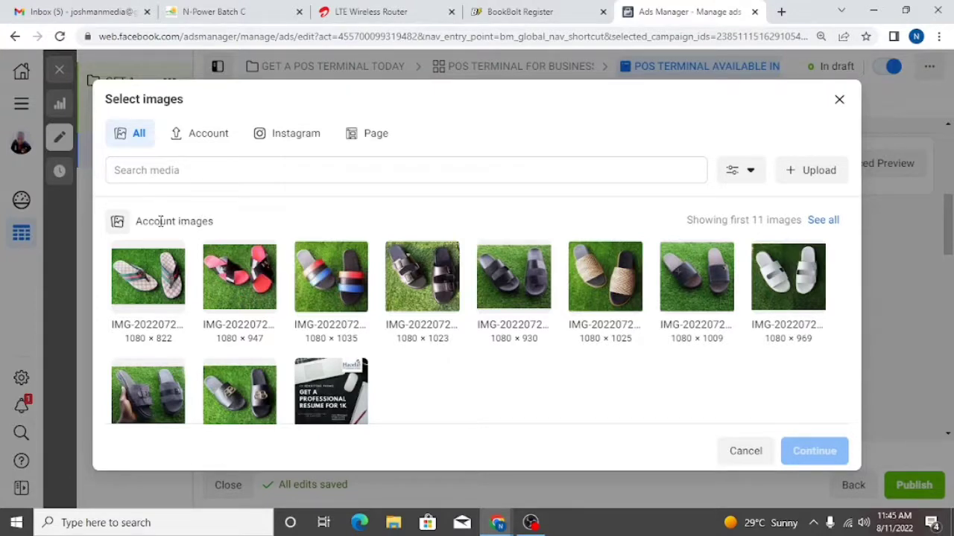
{"action": "left_click", "coordinate": [804, 183]}
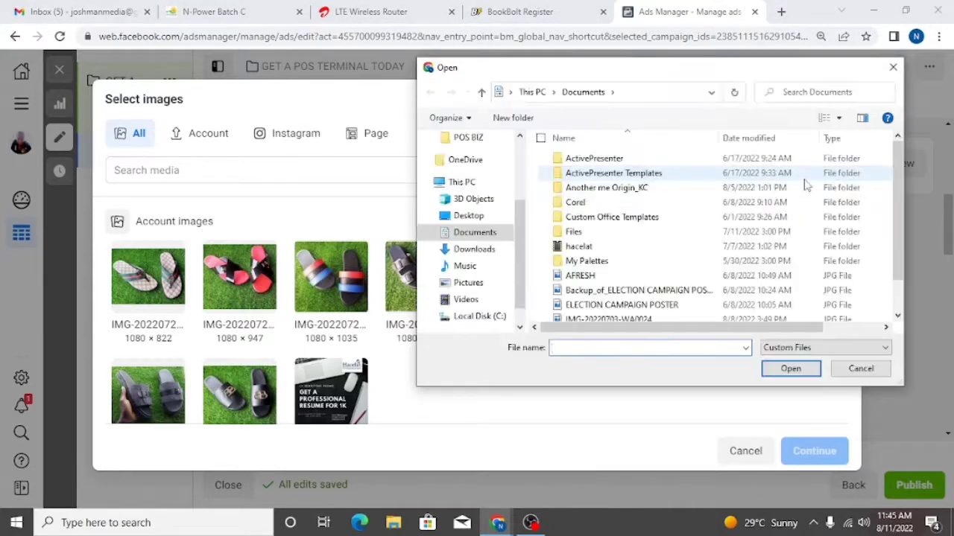
{"action": "left_click", "coordinate": [481, 216]}
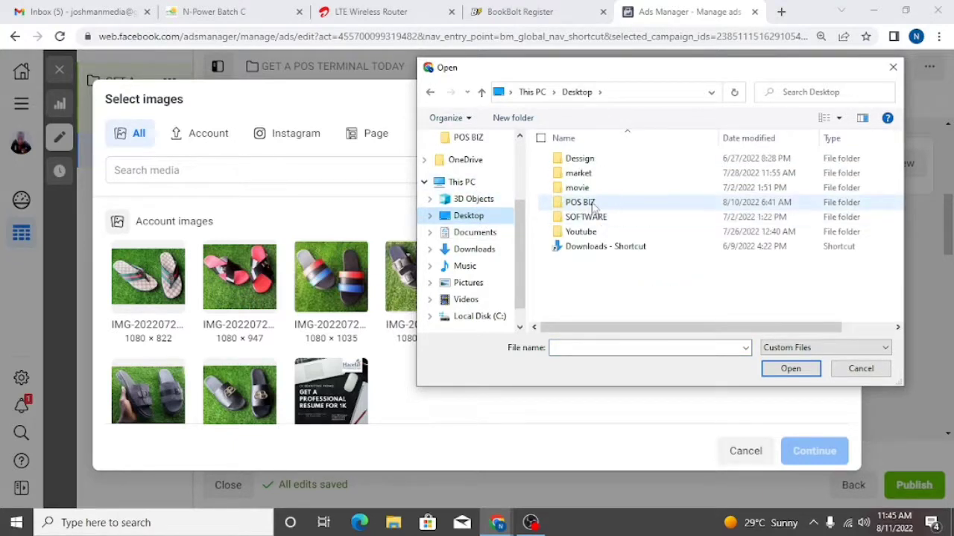
{"action": "double_click", "coordinate": [581, 202]}
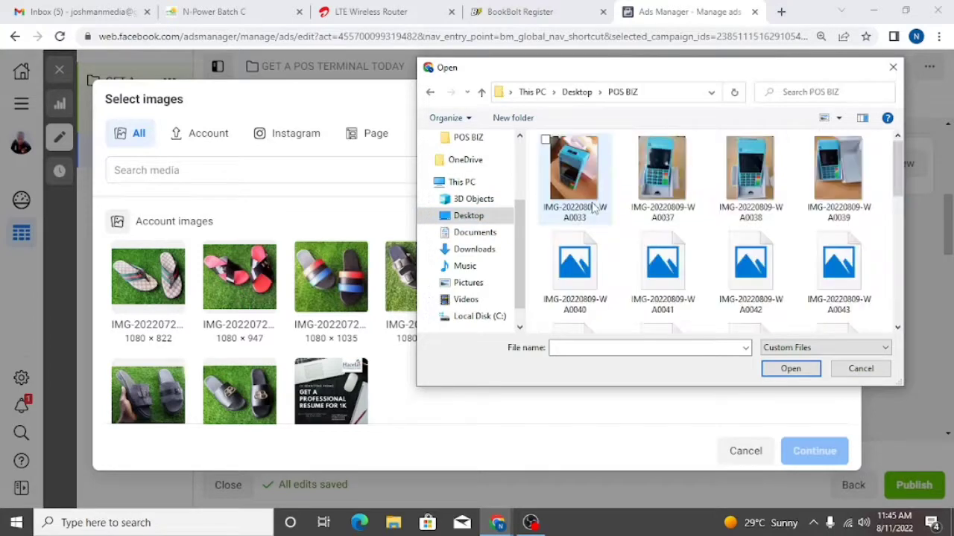
{"action": "left_click", "coordinate": [594, 203]}
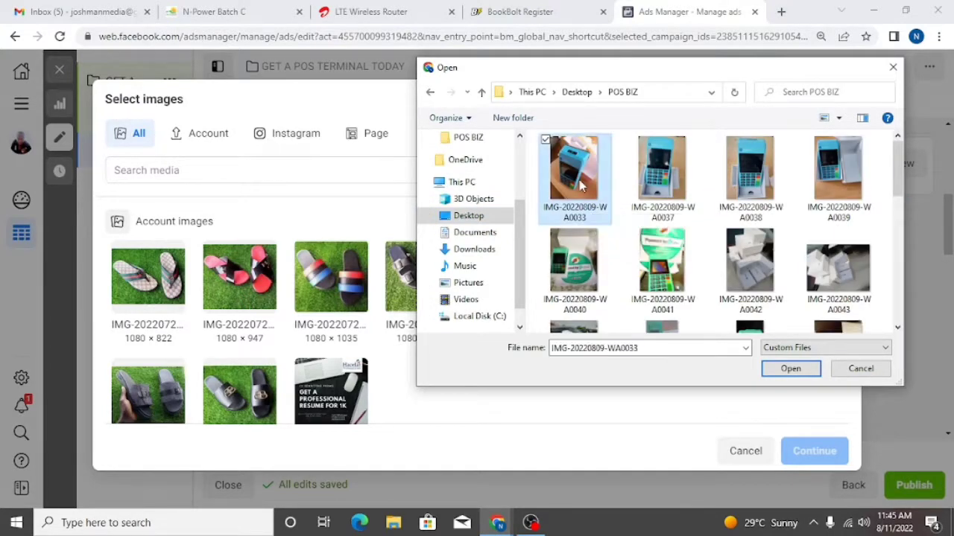
{"action": "left_click", "coordinate": [630, 181]}
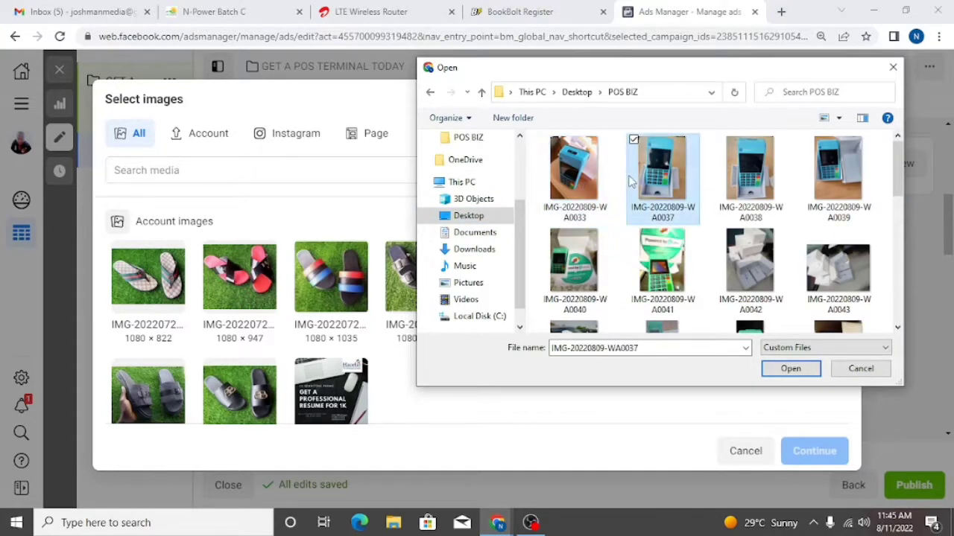
{"action": "left_click", "coordinate": [778, 369]}
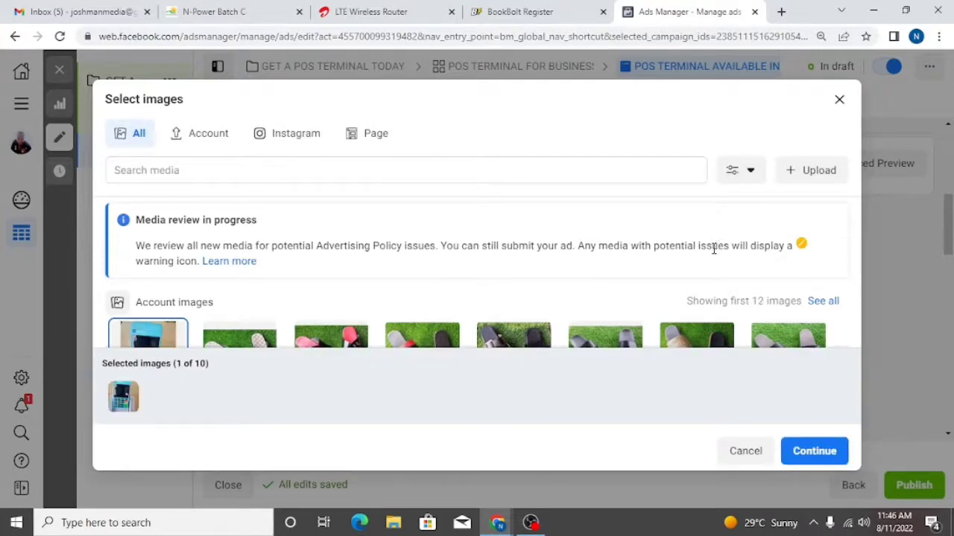
Upload the Pos BUS image from Downloads and remove it from the selected images.
{"action": "left_click", "coordinate": [812, 170]}
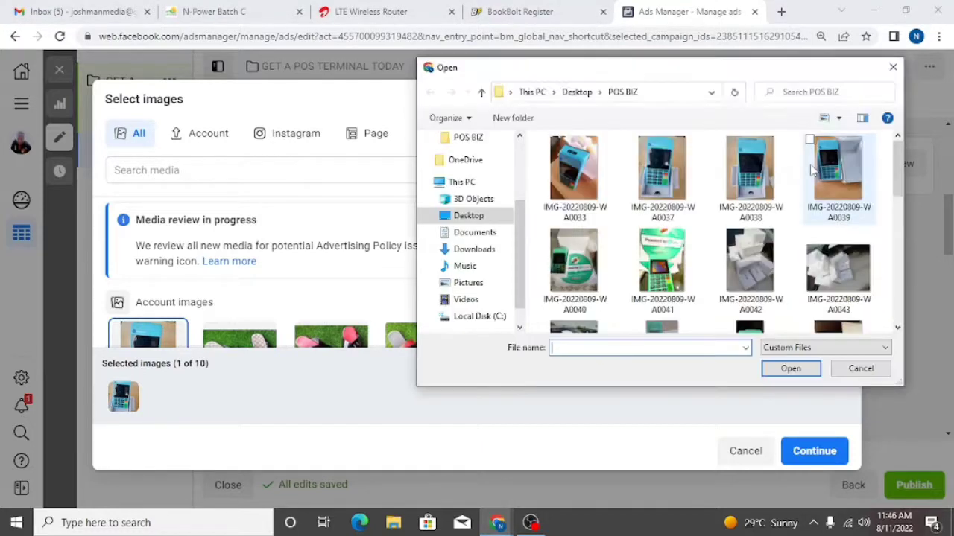
{"action": "left_click", "coordinate": [488, 252]}
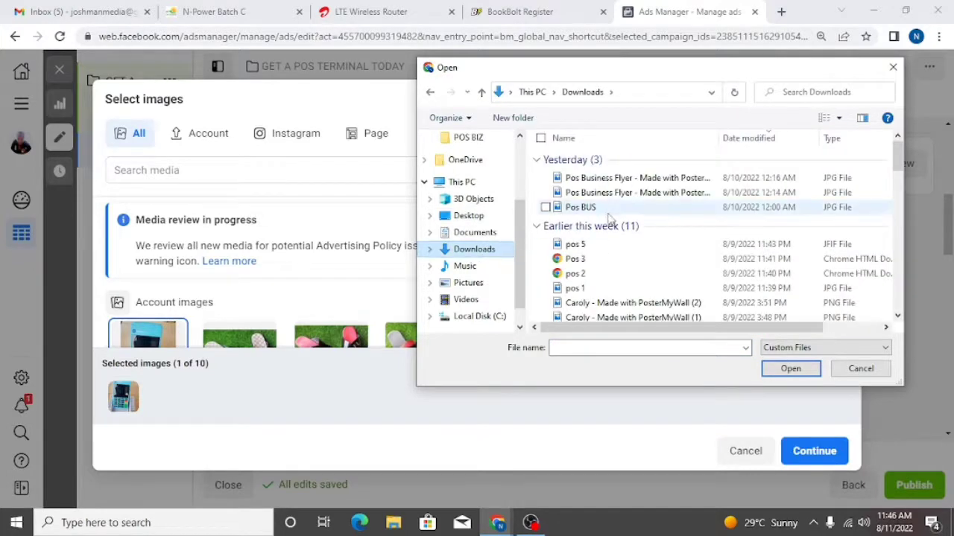
{"action": "left_click", "coordinate": [607, 211]}
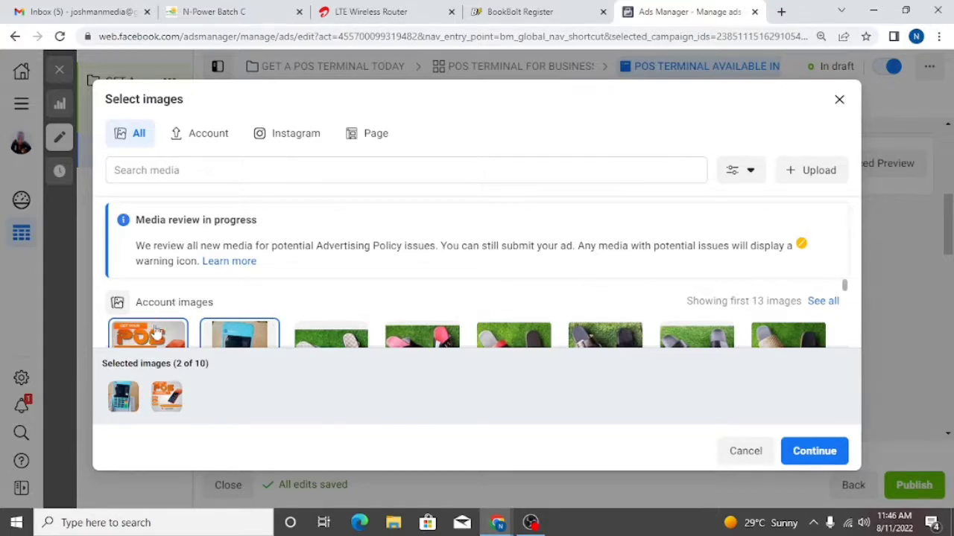
{"action": "left_click", "coordinate": [157, 332]}
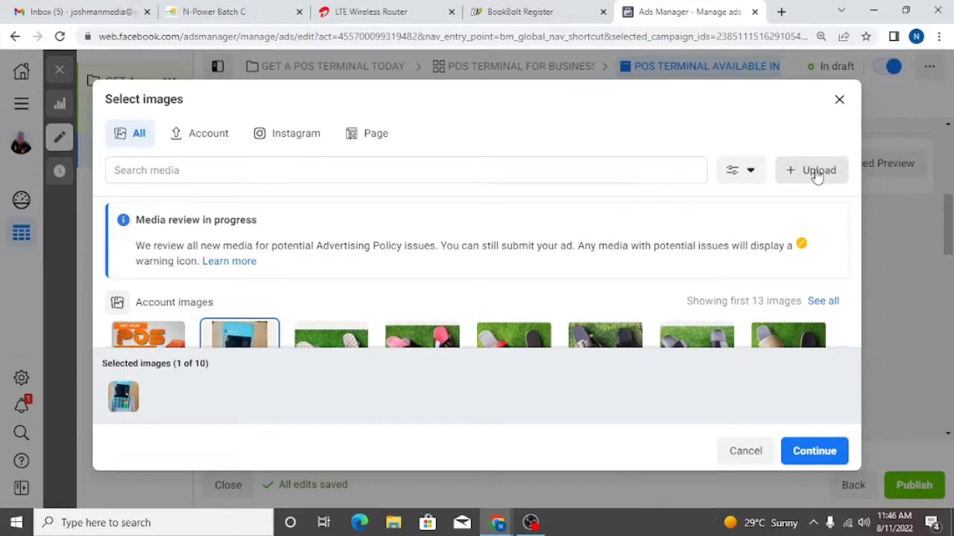
Upload Pos Business Flyer - Made with PosterMyWall (1) from Downloads, deselect it, and continue with only the terminal photo.
{"action": "left_click", "coordinate": [818, 171]}
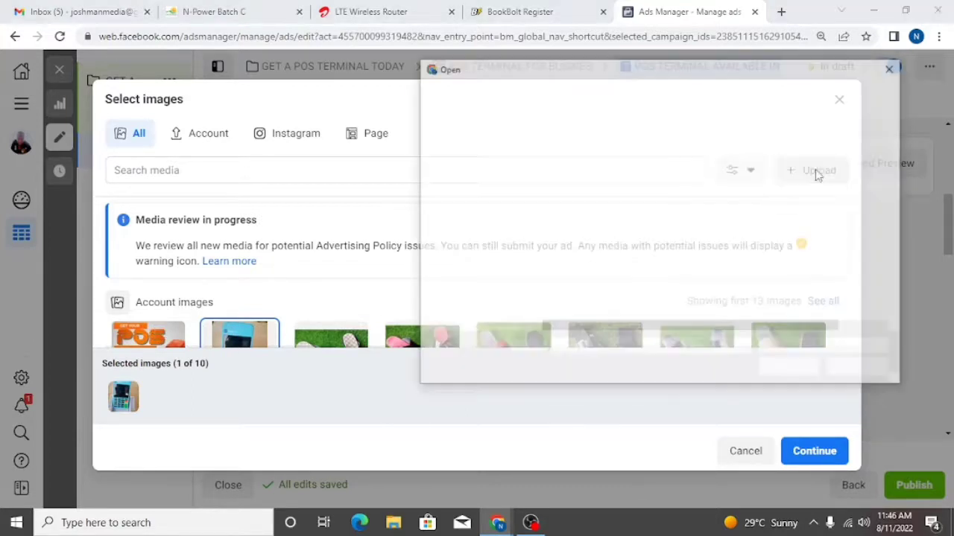
{"action": "left_click", "coordinate": [611, 182]}
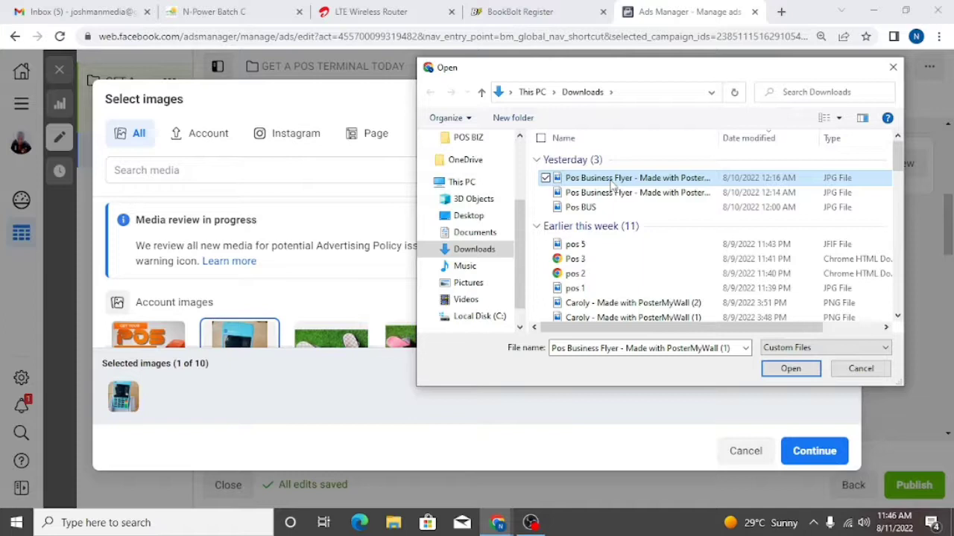
{"action": "left_click", "coordinate": [791, 369]}
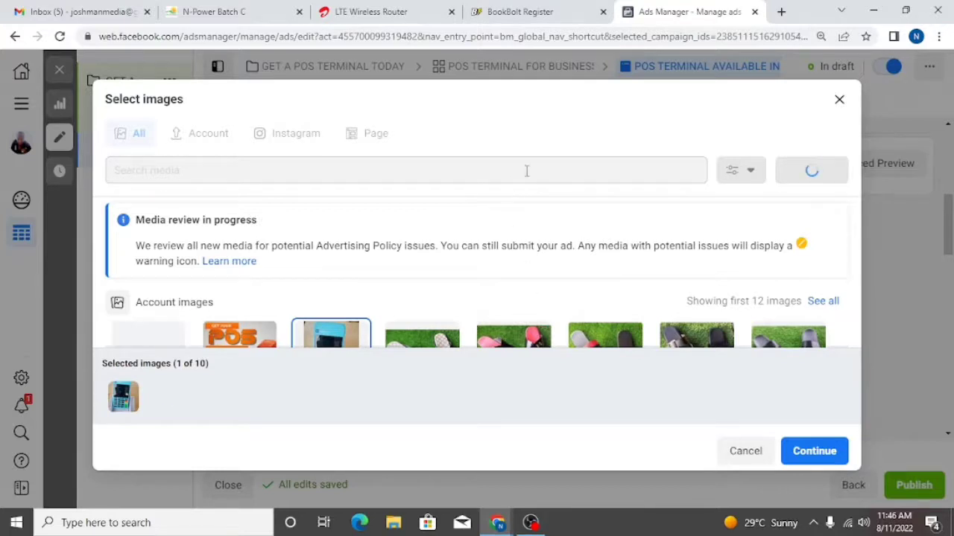
{"action": "left_click_drag", "start_coordinate": [524, 122], "coordinate": [544, 93]}
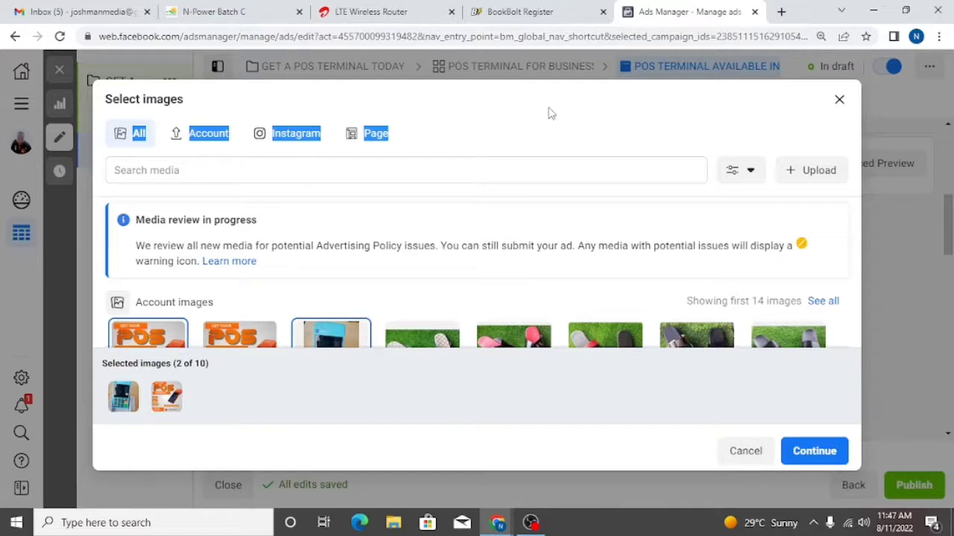
{"action": "left_click", "coordinate": [160, 332]}
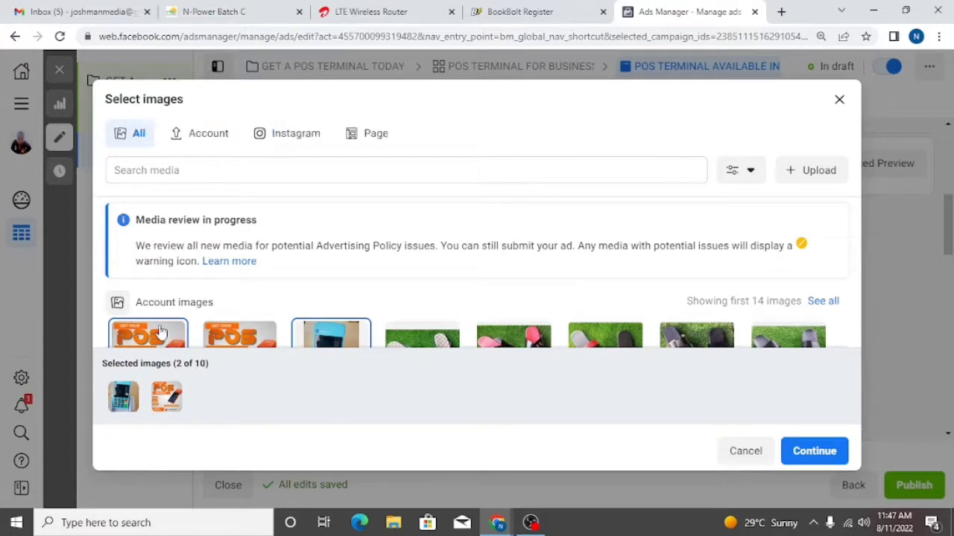
{"action": "left_click", "coordinate": [800, 470]}
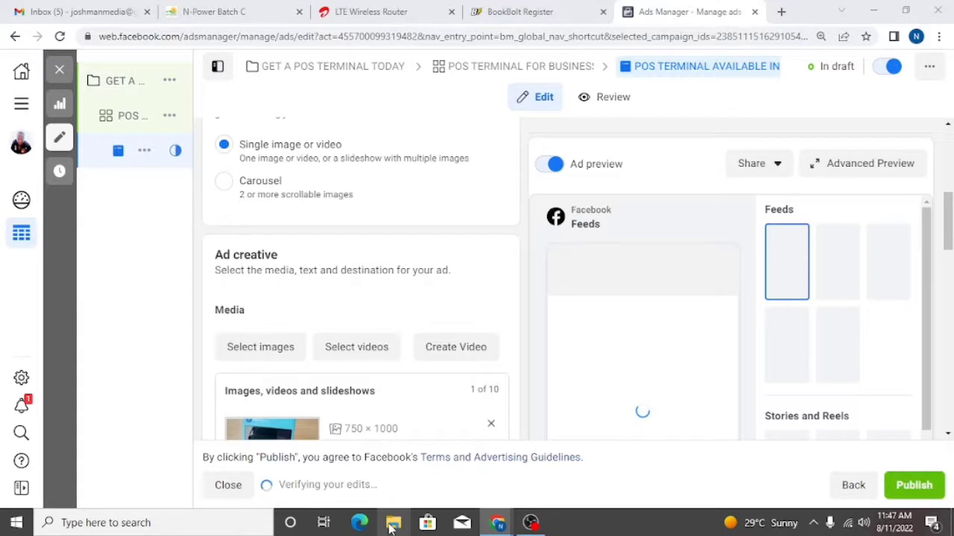
Switch to File Explorer and check the 12:14 AM POS business flyer in Downloads by viewing it.
{"action": "left_click", "coordinate": [392, 525]}
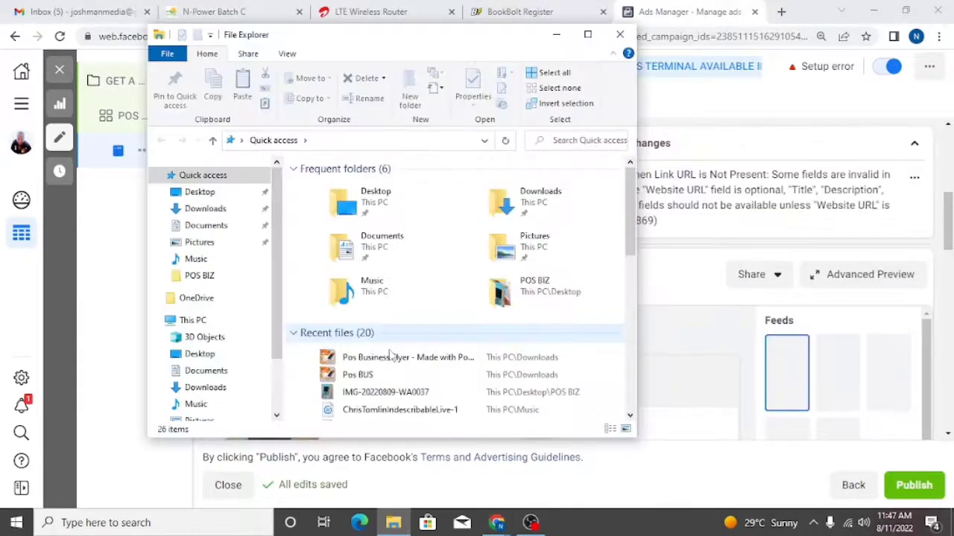
{"action": "left_click", "coordinate": [543, 208]}
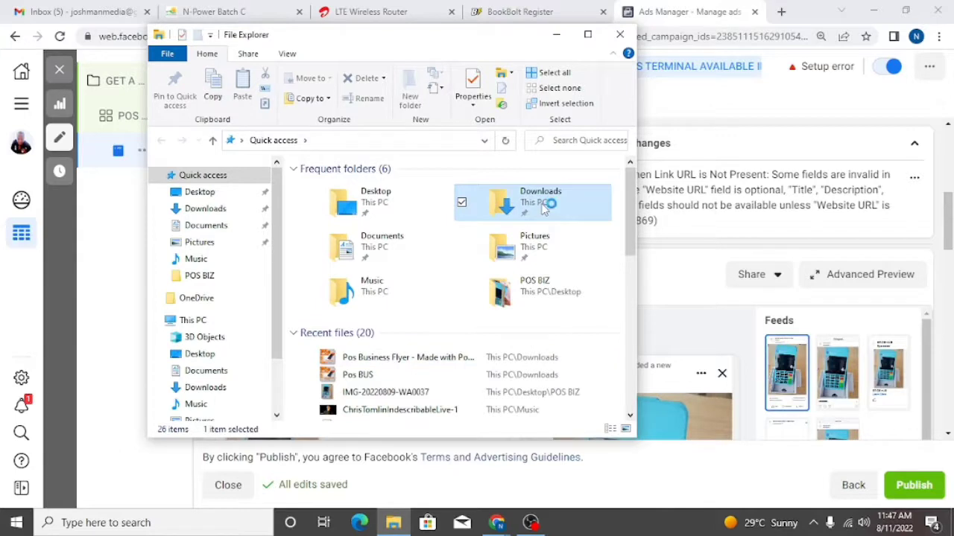
{"action": "left_click", "coordinate": [451, 219]}
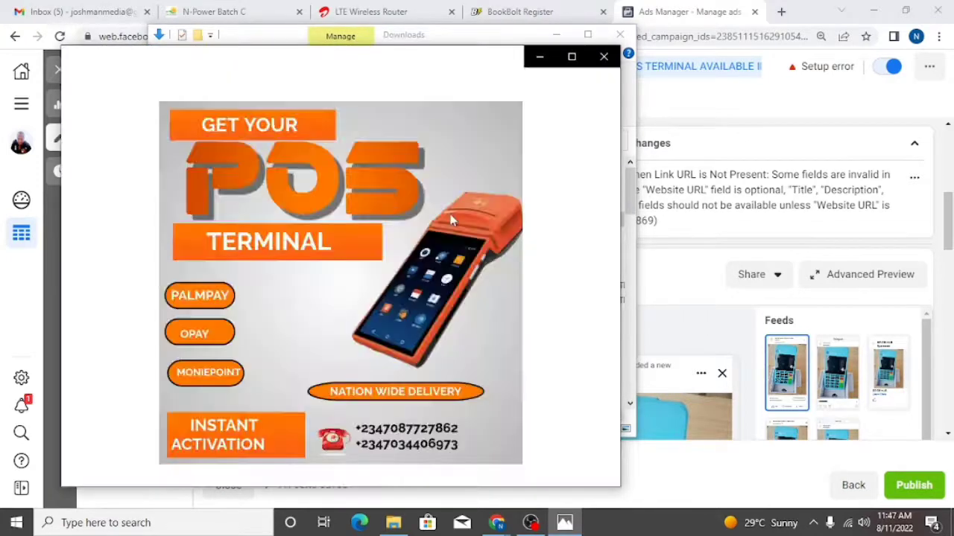
{"action": "left_click", "coordinate": [604, 57]}
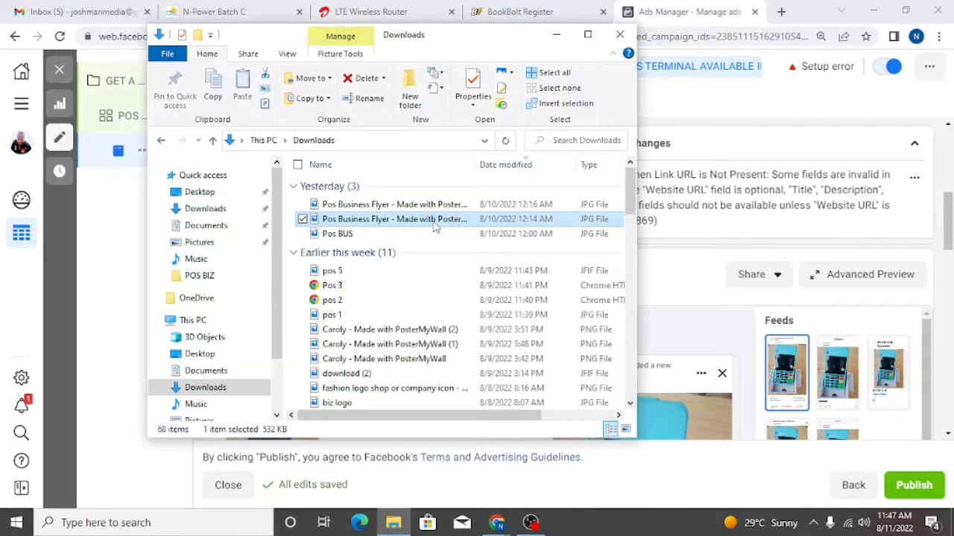
Rename the 12:14 AM flyer file in Downloads as TERMINAL and return to the ad editor.
{"action": "right_click", "coordinate": [436, 226]}
{"action": "left_click", "coordinate": [476, 477]}
{"action": "key", "text": "BackSpace"}
{"action": "type", "text": "T"}
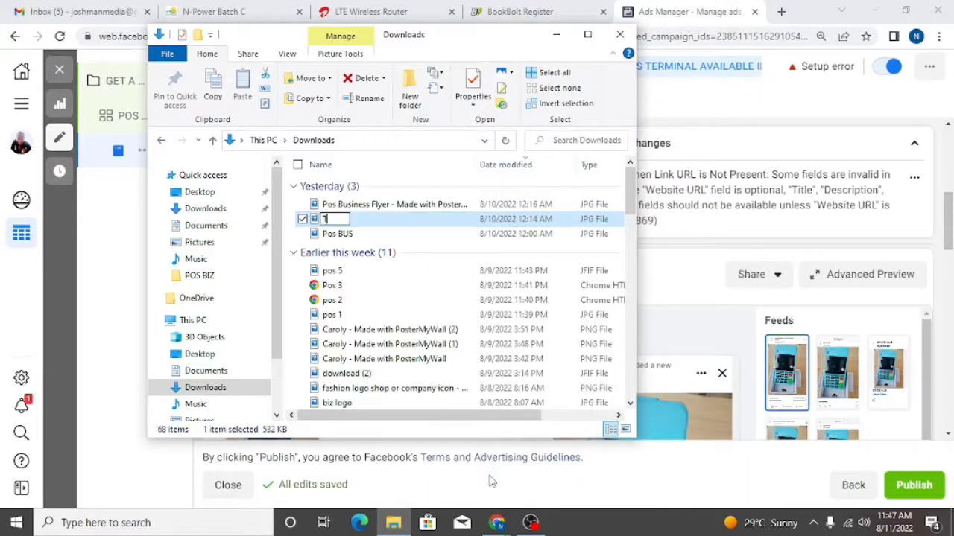
{"action": "type", "text": "ERN"}
{"action": "key", "text": "BackSpace"}
{"action": "key", "text": "BackSpace"}
{"action": "type", "text": "MIANLS"}
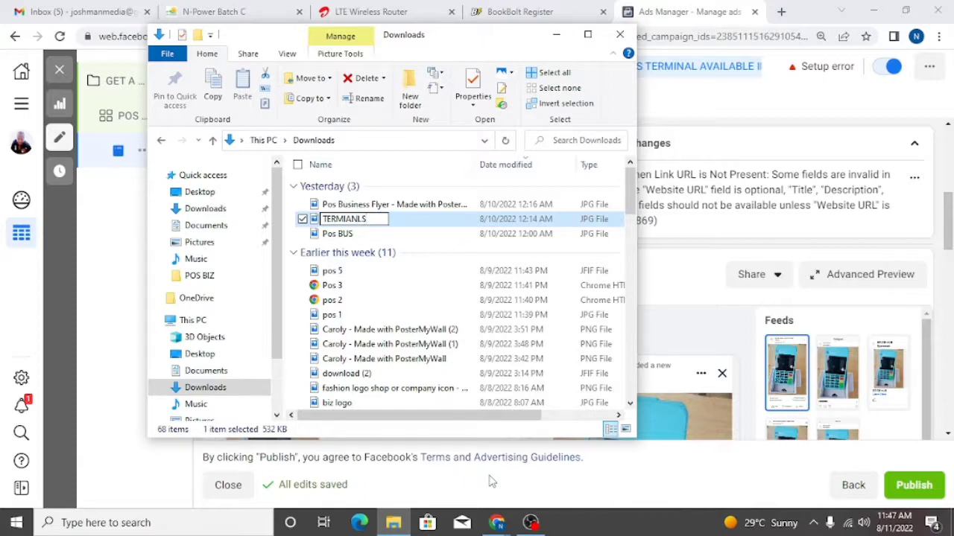
{"action": "key", "text": "BackSpace"}
{"action": "key", "text": "BackSpace"}
{"action": "key", "text": "BackSpace"}
{"action": "key", "text": "BackSpace"}
{"action": "type", "text": "NAL"}
{"action": "key", "text": "Return"}
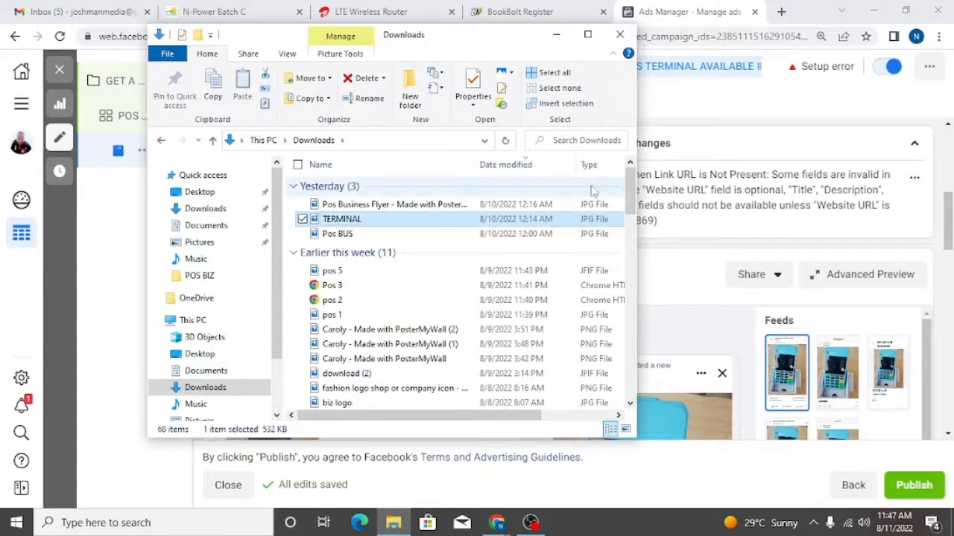
{"action": "left_click", "coordinate": [620, 34]}
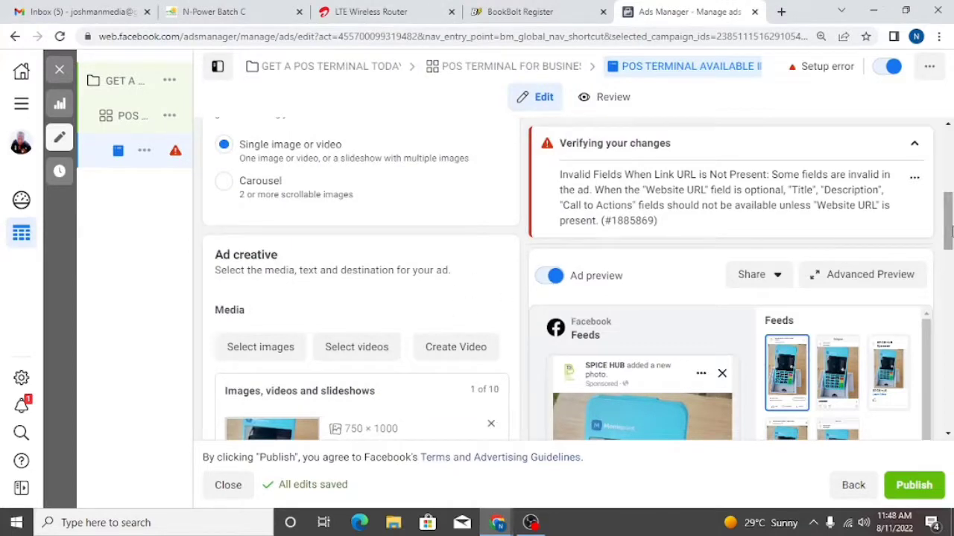
Remove the terminal photo from the ad's media and select the same photo again from the account images.
{"action": "left_click_drag", "start_coordinate": [947, 233], "coordinate": [948, 266]}
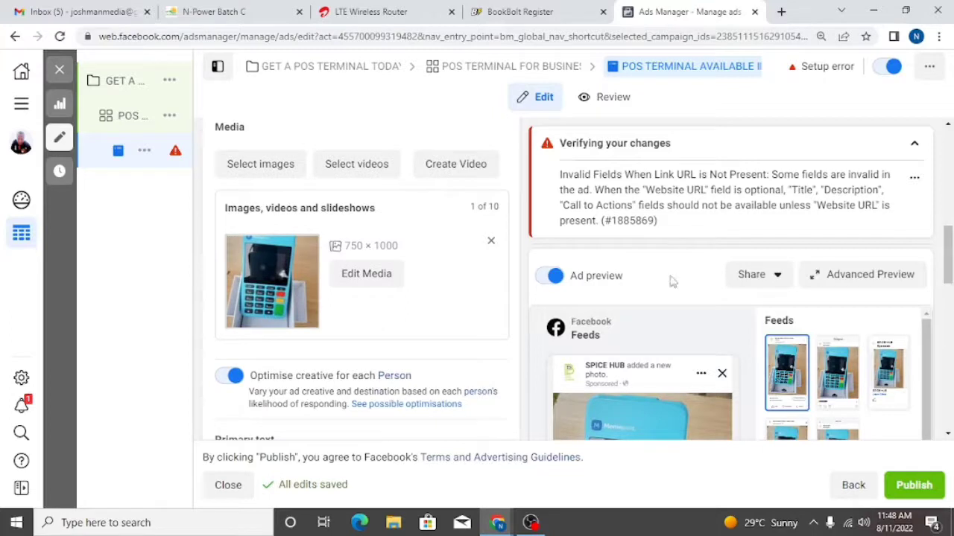
{"action": "left_click", "coordinate": [491, 245]}
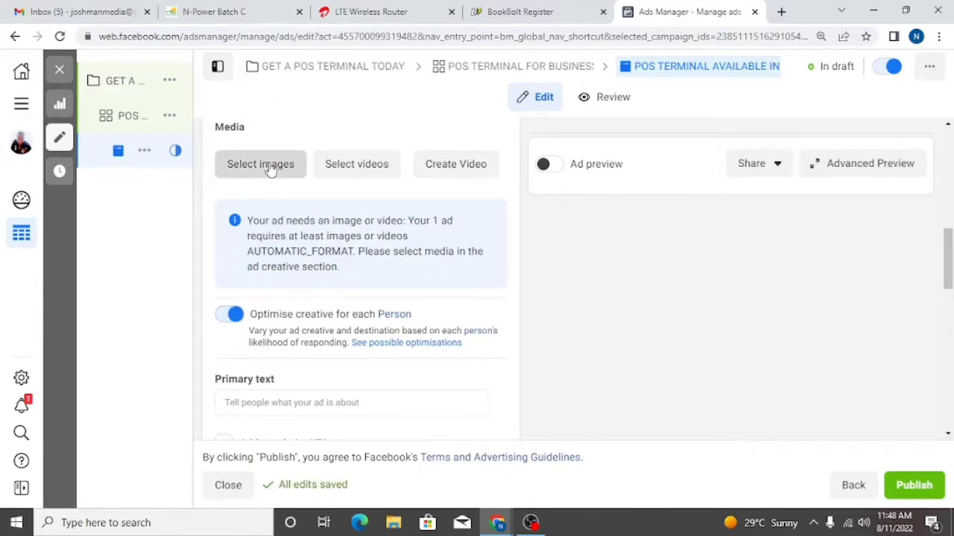
{"action": "left_click", "coordinate": [271, 170]}
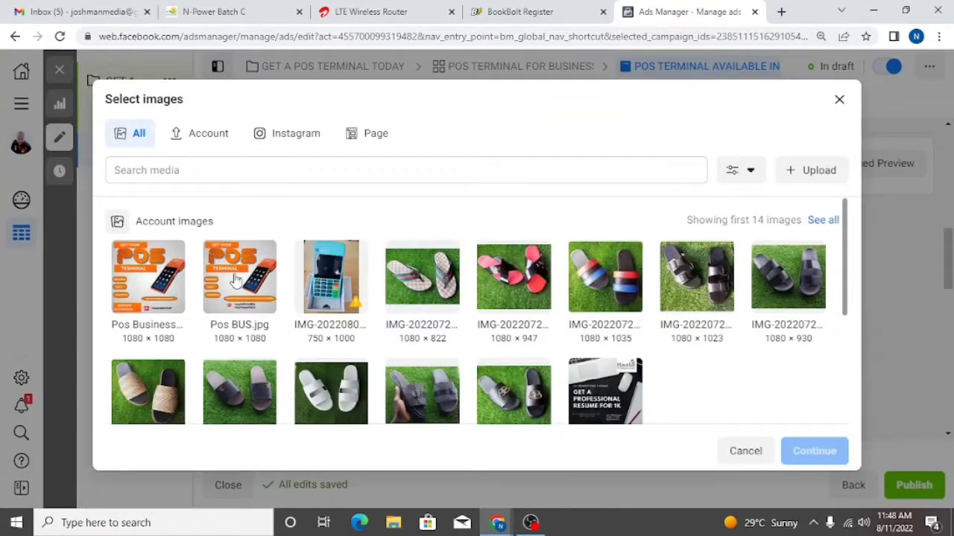
{"action": "left_click", "coordinate": [328, 283]}
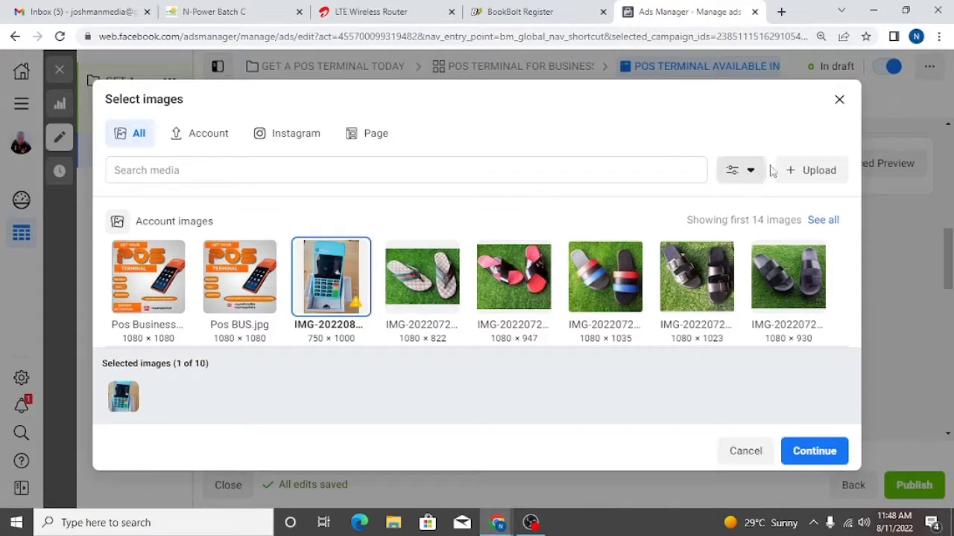
Upload the TERMINAL image from Downloads and keep it selected together with the terminal photo.
{"action": "left_click", "coordinate": [808, 171]}
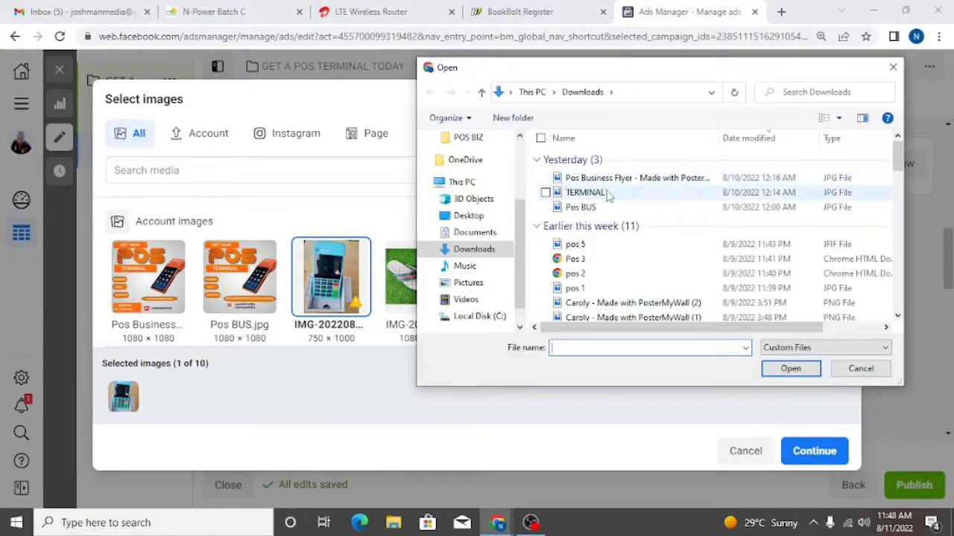
{"action": "left_click", "coordinate": [608, 193]}
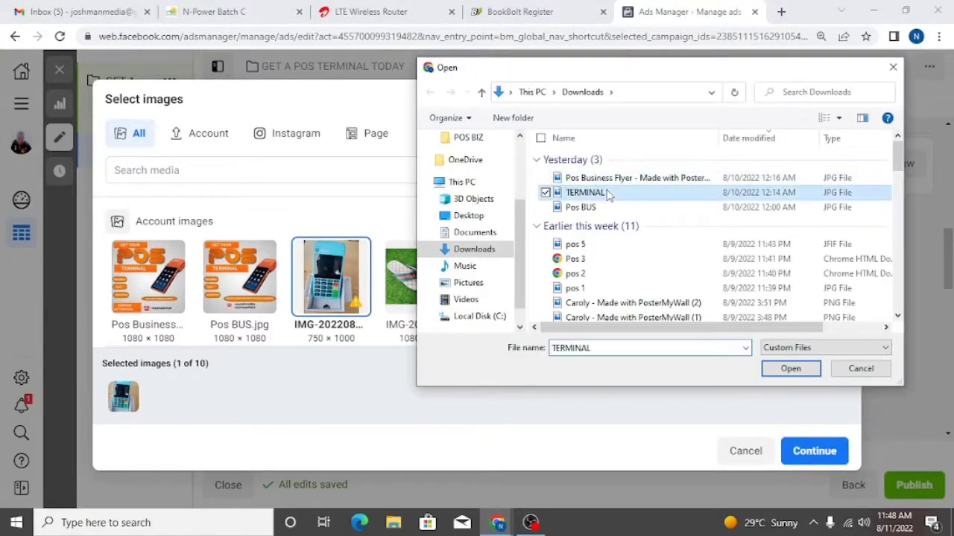
{"action": "left_click", "coordinate": [789, 369]}
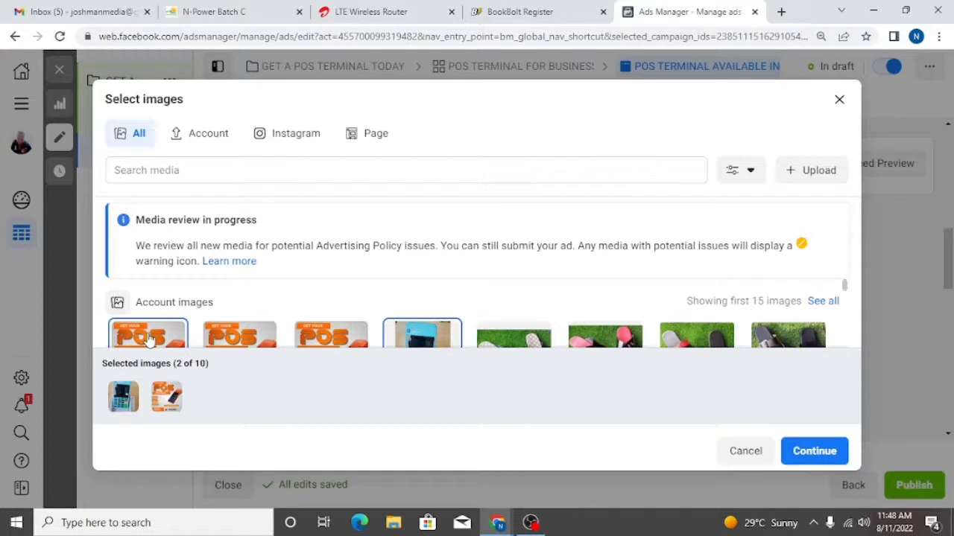
{"action": "left_click", "coordinate": [149, 339]}
{"action": "left_click", "coordinate": [149, 339]}
Start another image upload and open the POS BIZ folder on the Desktop.
{"action": "left_click", "coordinate": [815, 179]}
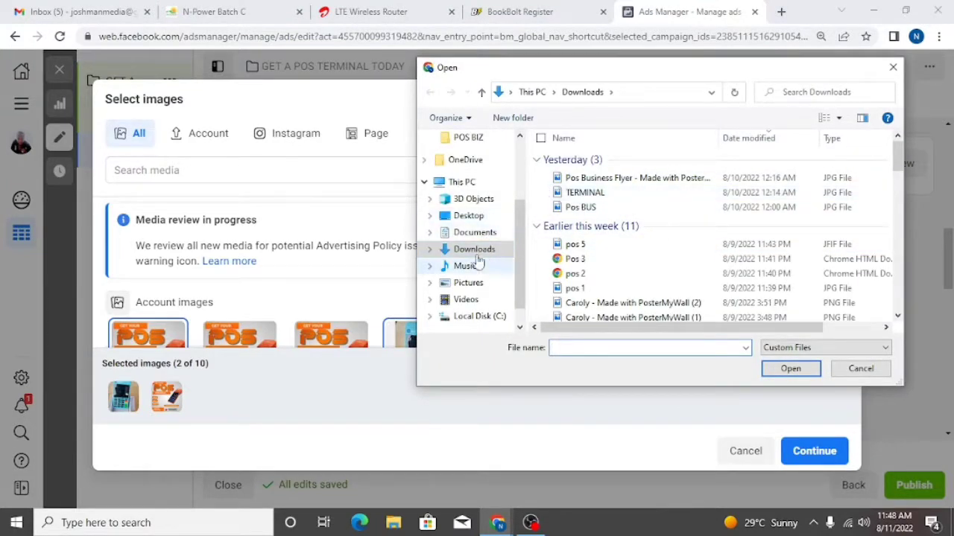
{"action": "left_click", "coordinate": [483, 183]}
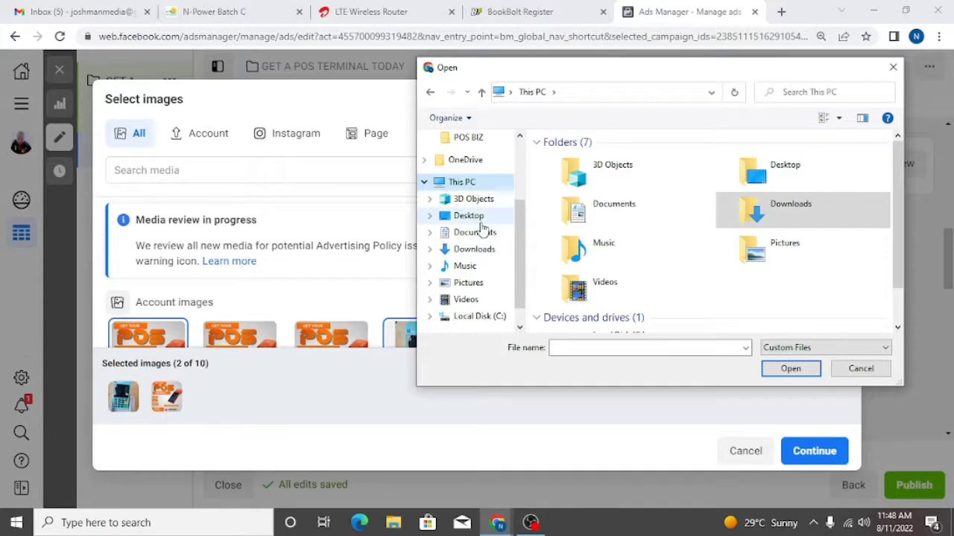
{"action": "left_click", "coordinate": [470, 217]}
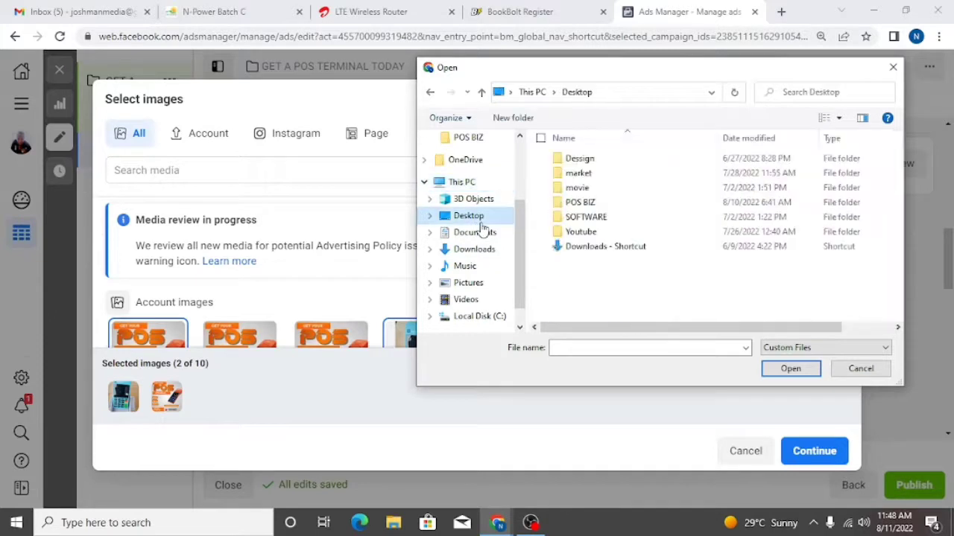
{"action": "double_click", "coordinate": [600, 207]}
{"action": "left_click", "coordinate": [600, 207]}
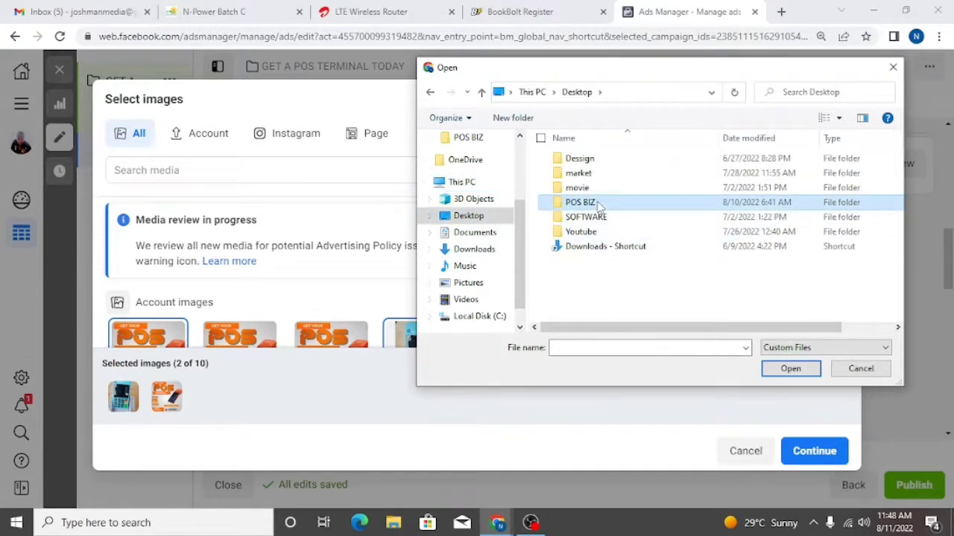
{"action": "double_click", "coordinate": [599, 207]}
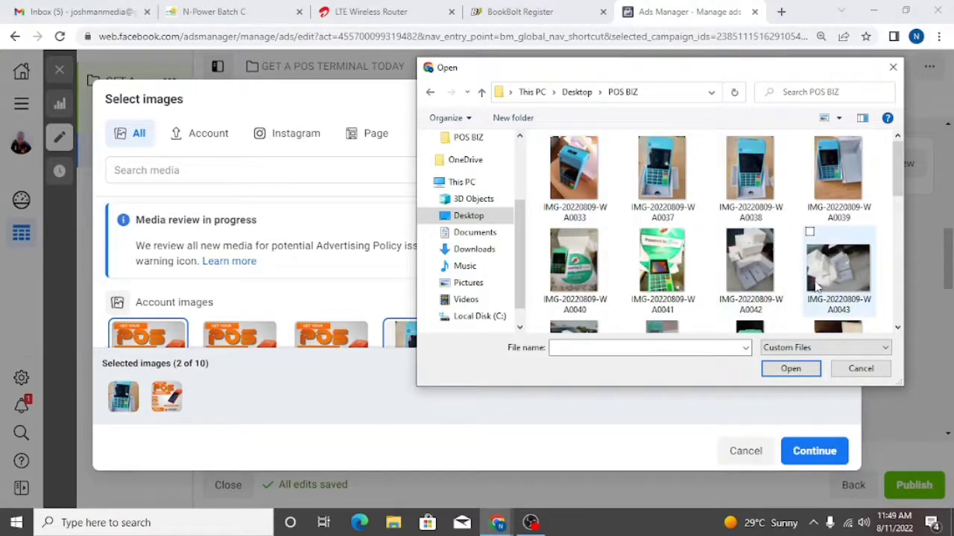
{"action": "left_click", "coordinate": [596, 185]}
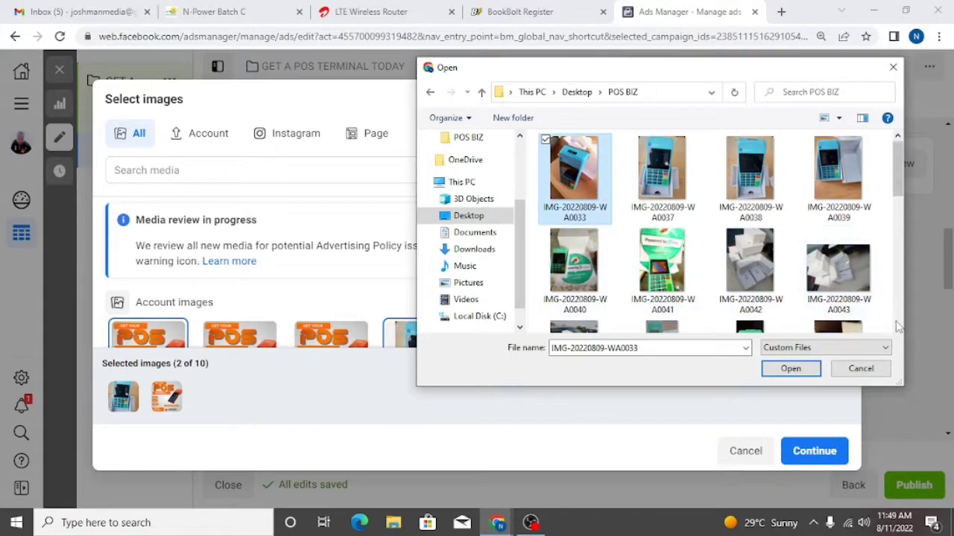
{"action": "scroll", "coordinate": [898, 326], "scroll_direction": "down", "scroll_amount": 5}
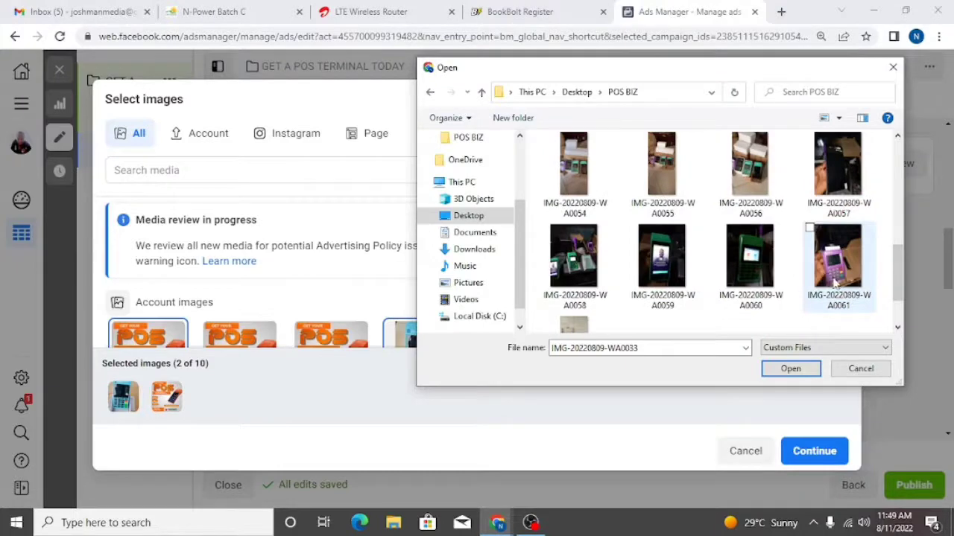
{"action": "left_click", "coordinate": [835, 281], "text": "shift"}
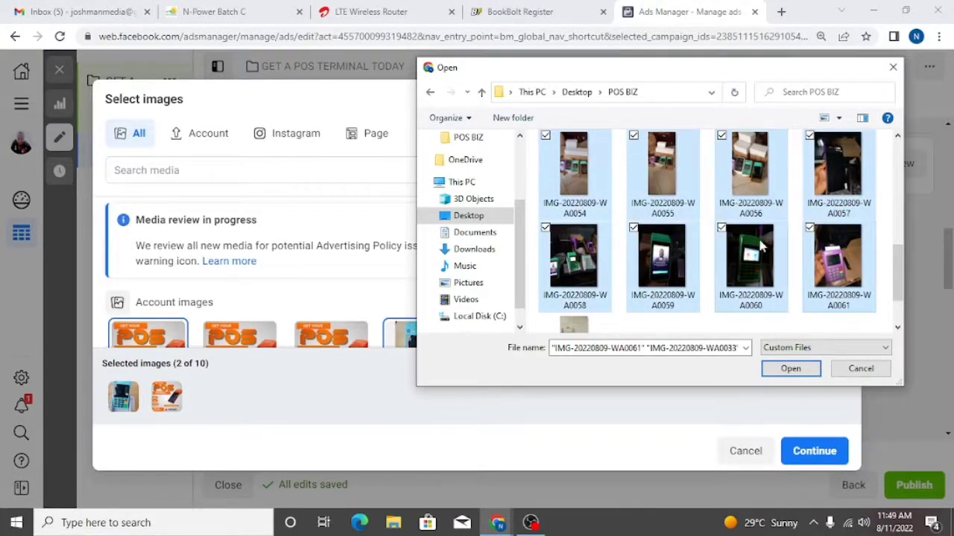
{"action": "left_click", "coordinate": [764, 246], "text": "shift"}
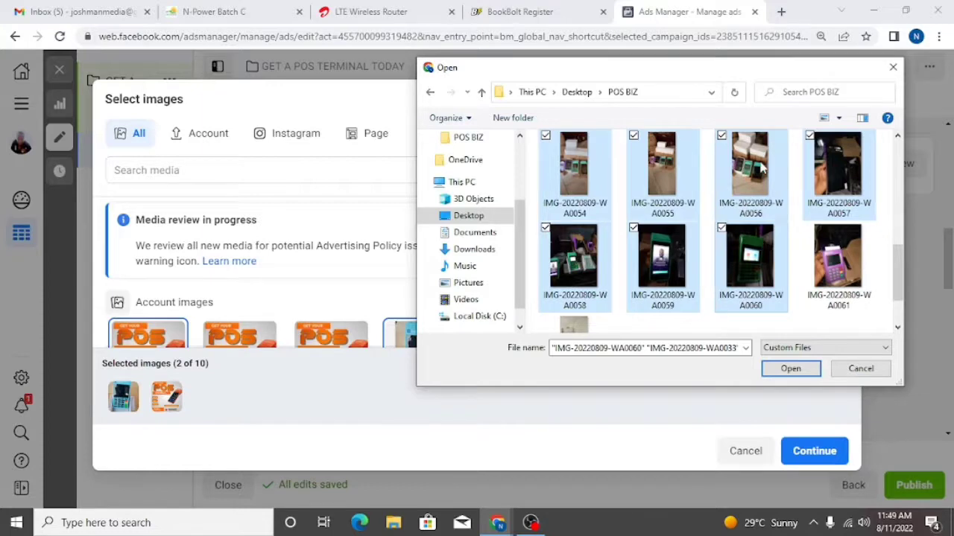
{"action": "left_click", "coordinate": [897, 139]}
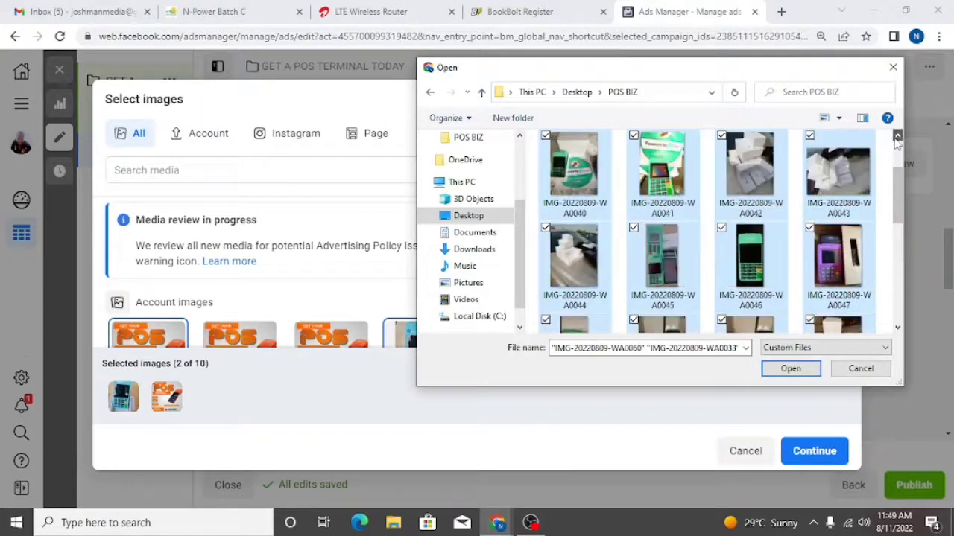
{"action": "left_click", "coordinate": [662, 168], "text": "shift"}
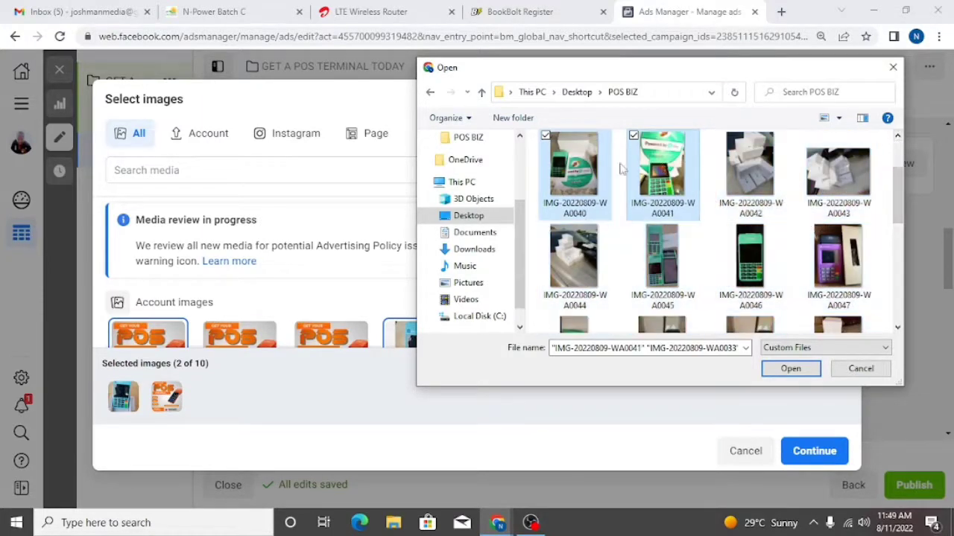
{"action": "left_click", "coordinate": [557, 179], "text": "shift"}
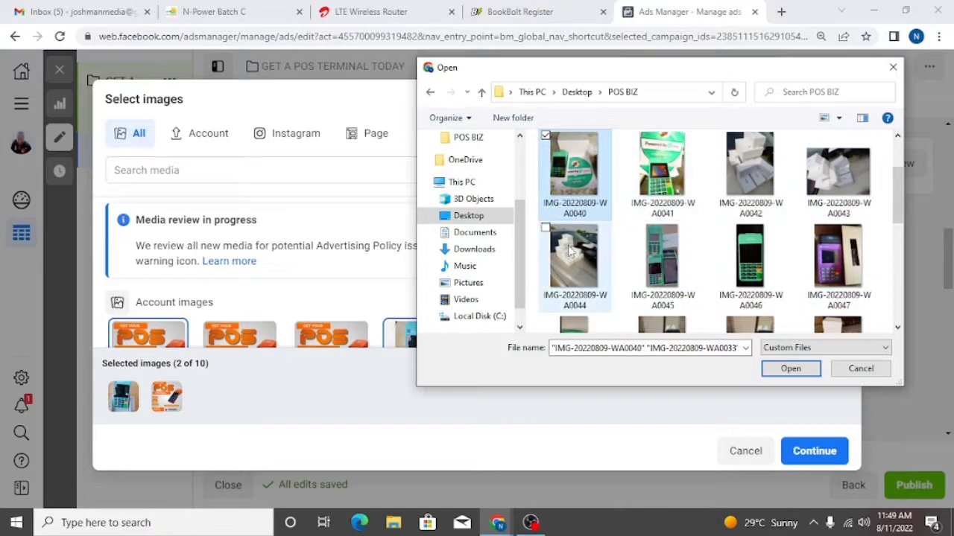
{"action": "left_click", "coordinate": [663, 268]}
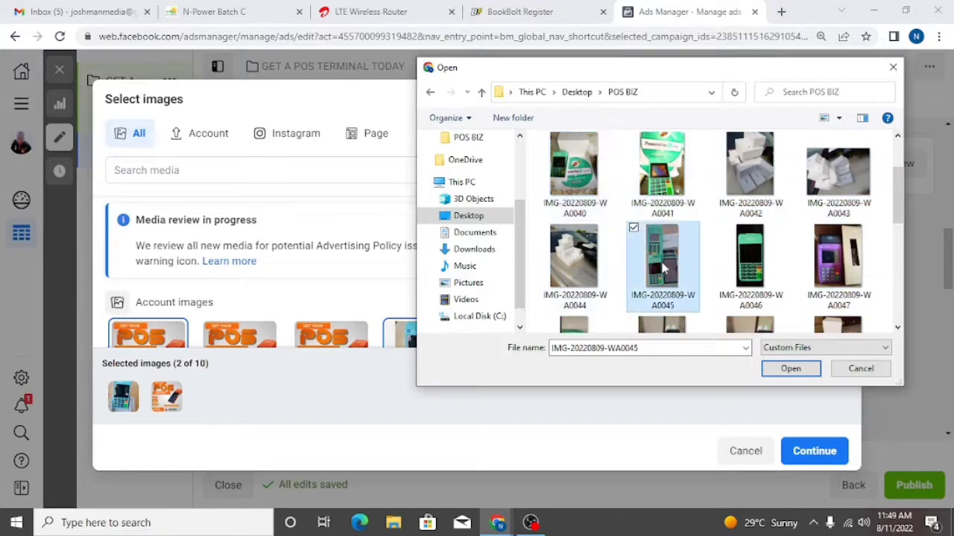
{"action": "left_click", "coordinate": [745, 281], "text": "ctrl"}
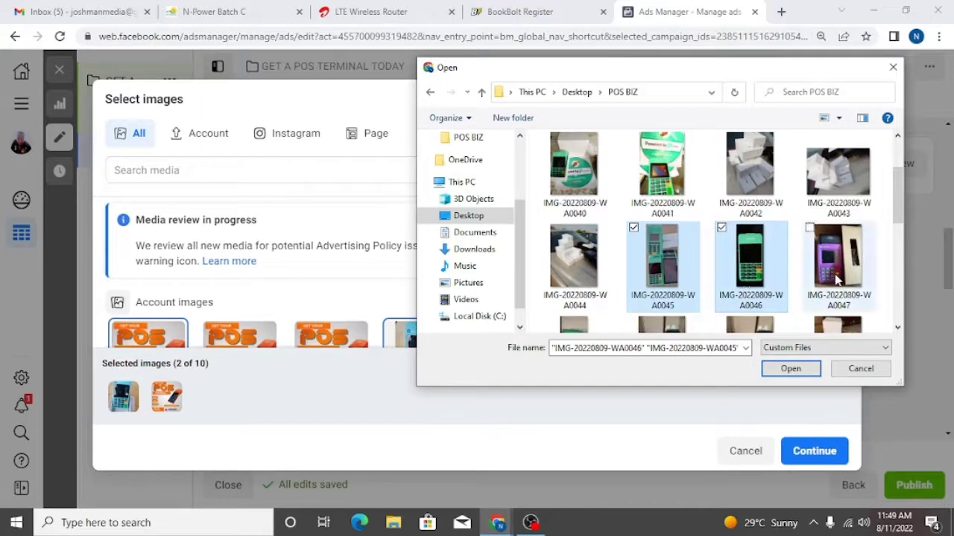
{"action": "left_click", "coordinate": [836, 277], "text": "ctrl"}
{"action": "left_click", "coordinate": [897, 328]}
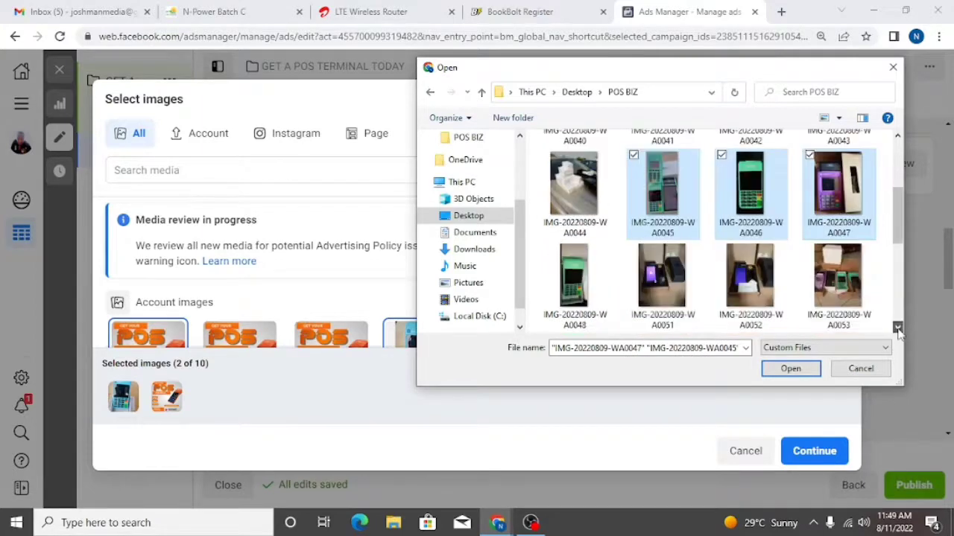
{"action": "left_click", "coordinate": [838, 300], "text": "ctrl+shift"}
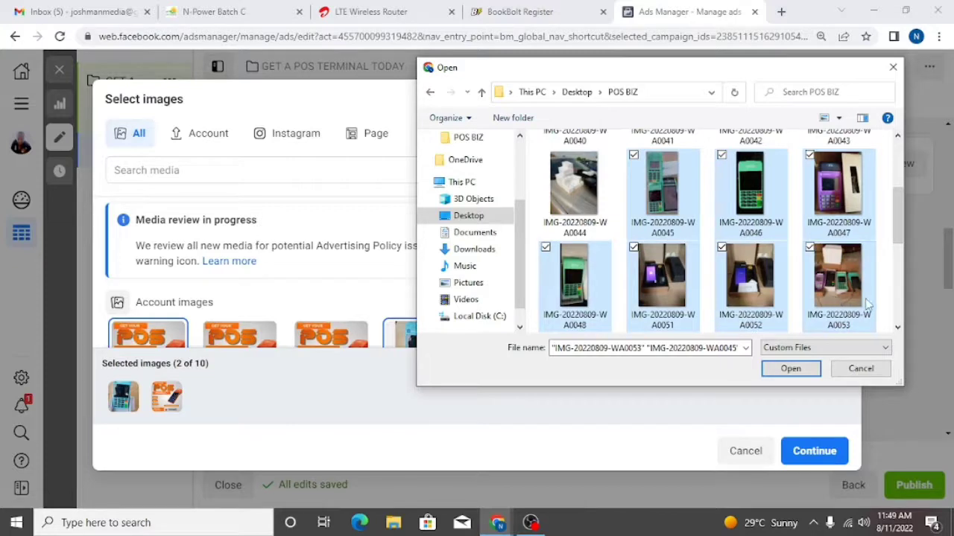
{"action": "left_click", "coordinate": [776, 291], "text": "ctrl+shift"}
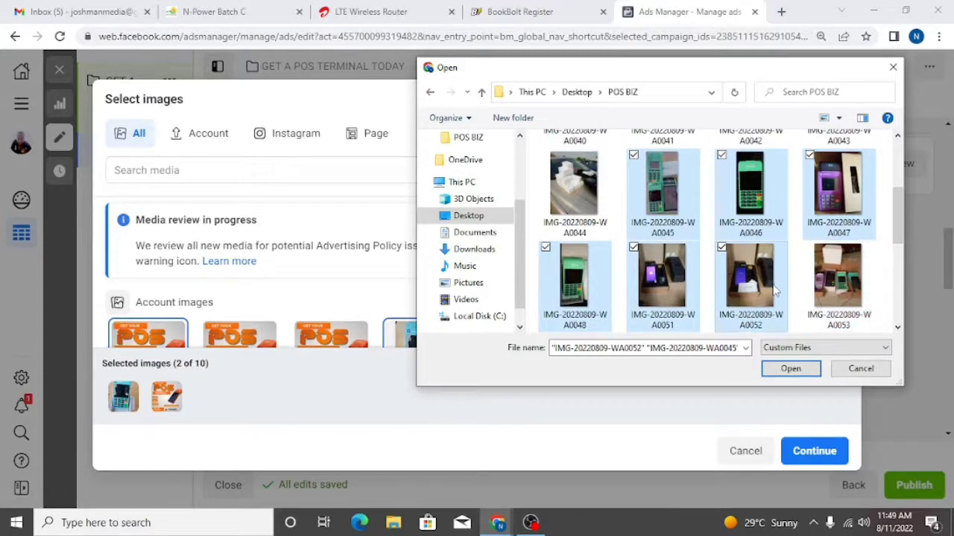
{"action": "left_click", "coordinate": [576, 282], "text": "shift"}
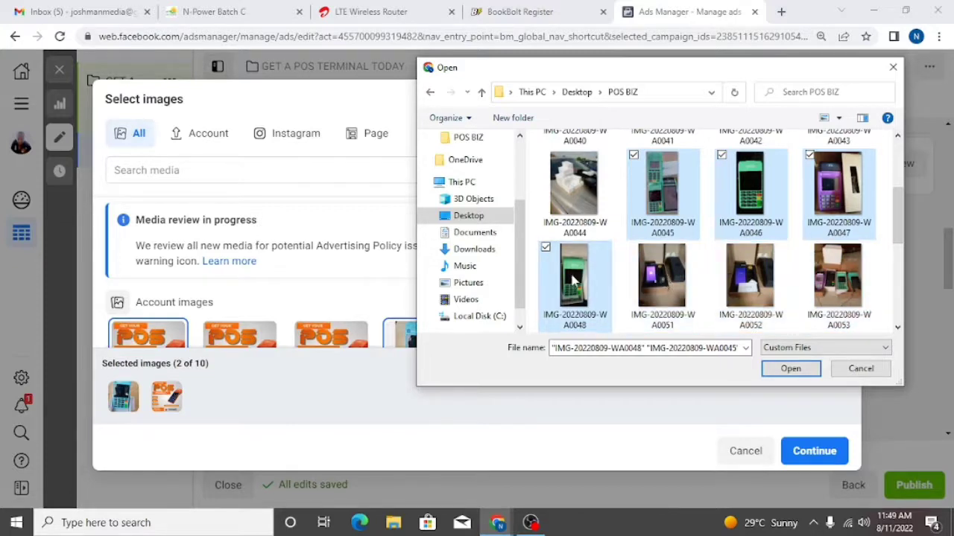
{"action": "left_click", "coordinate": [897, 328]}
{"action": "left_click", "coordinate": [835, 278], "text": "shift"}
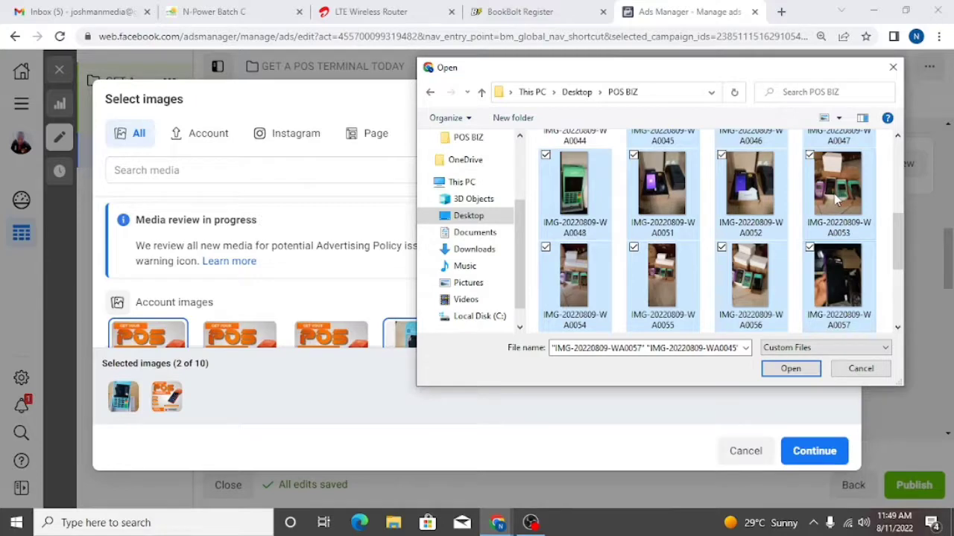
{"action": "left_click", "coordinate": [753, 186], "text": "shift"}
{"action": "left_click", "coordinate": [651, 191], "text": "shift"}
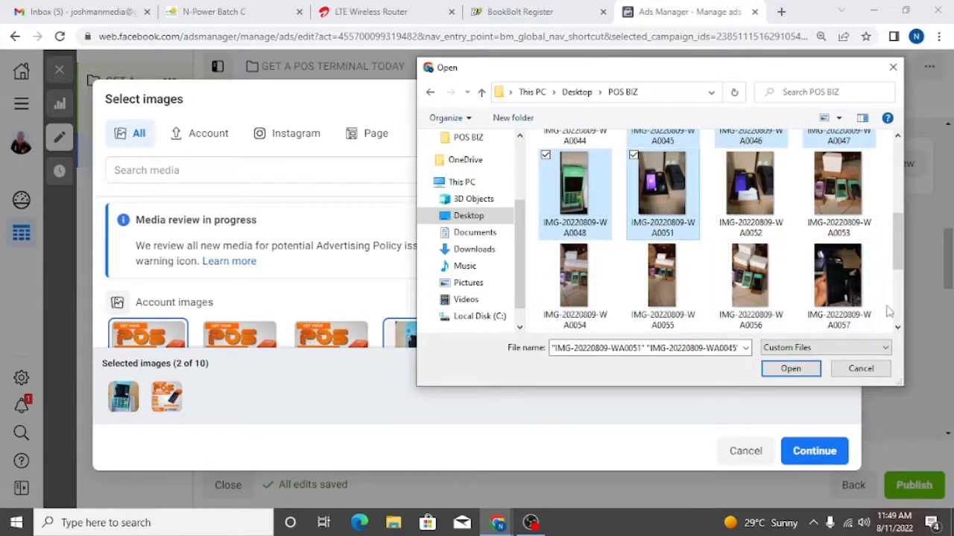
{"action": "left_click", "coordinate": [898, 329]}
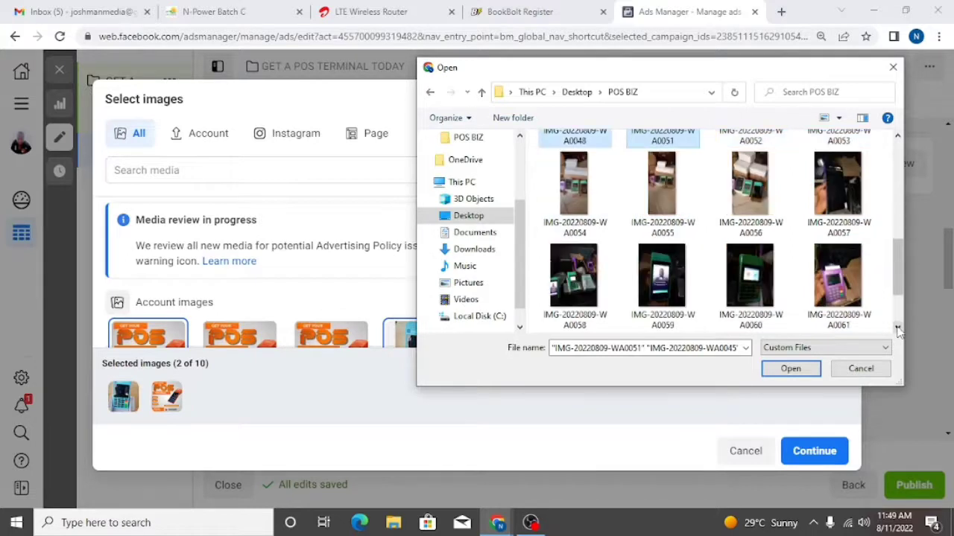
{"action": "left_click", "coordinate": [857, 289], "text": "shift"}
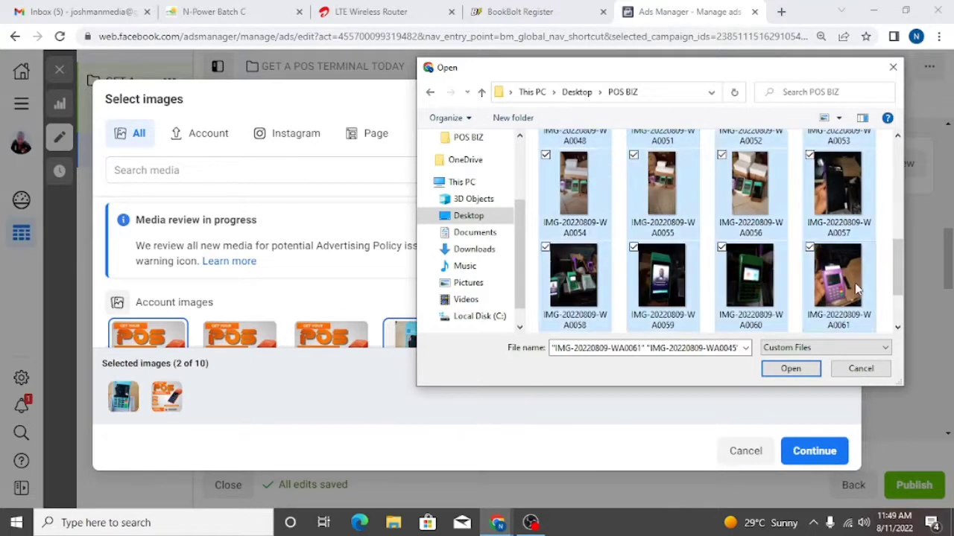
{"action": "left_click", "coordinate": [760, 276], "text": "shift"}
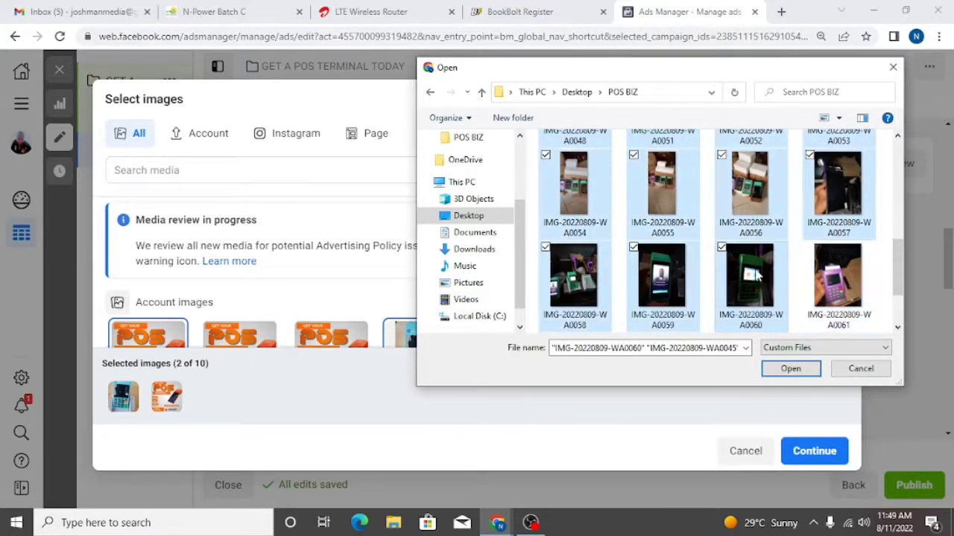
{"action": "left_click", "coordinate": [645, 275], "text": "shift"}
{"action": "left_click", "coordinate": [574, 278], "text": "shift"}
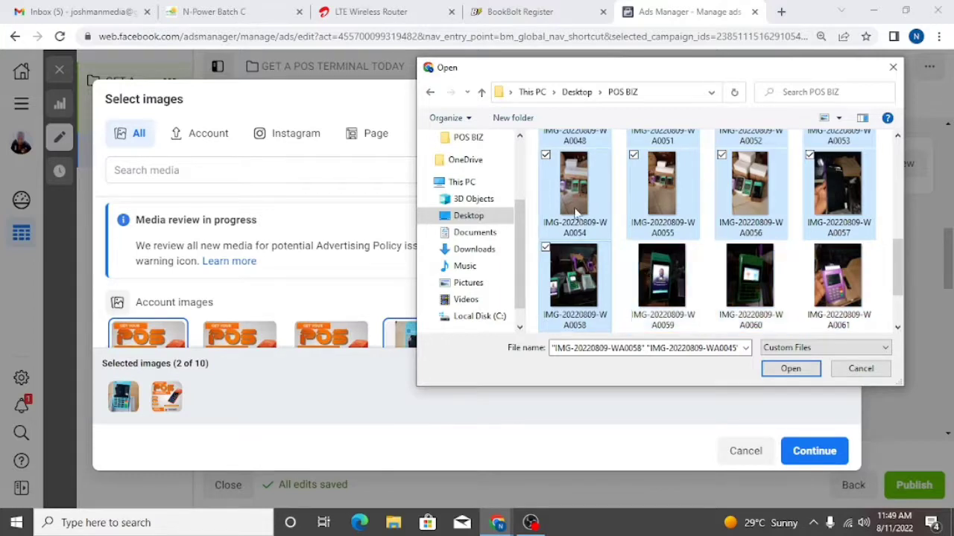
{"action": "left_click", "coordinate": [578, 210], "text": "shift"}
{"action": "left_click", "coordinate": [655, 204], "text": "shift"}
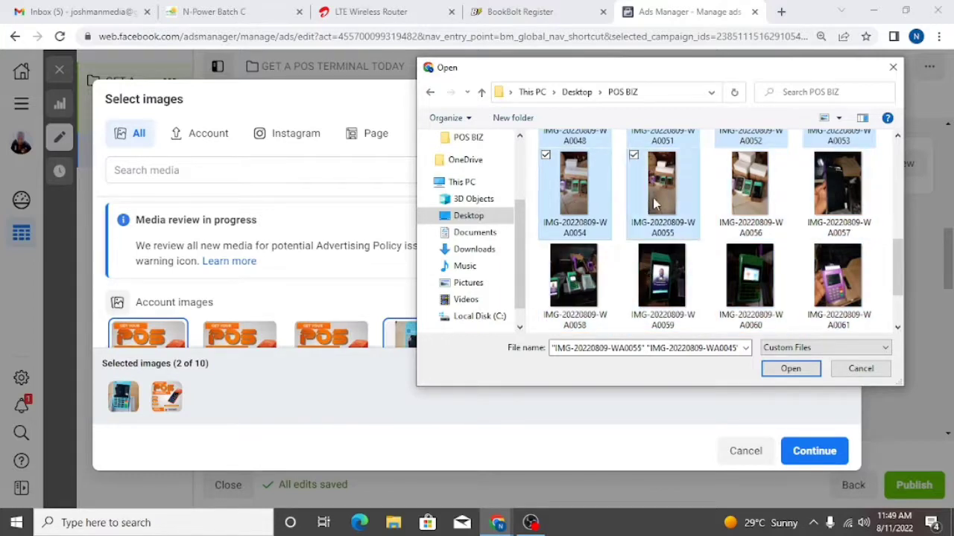
{"action": "left_click", "coordinate": [764, 215], "text": "shift"}
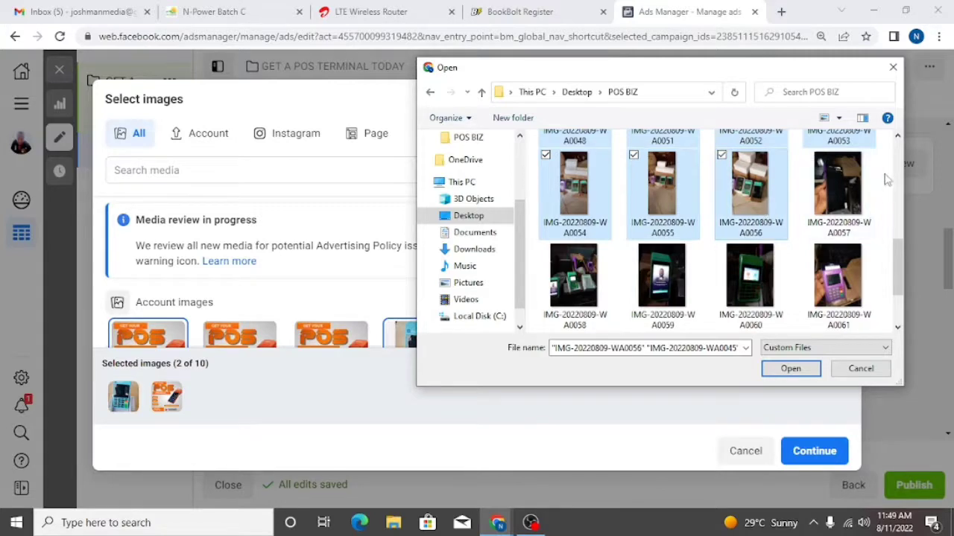
{"action": "left_click", "coordinate": [898, 138]}
{"action": "left_click", "coordinate": [898, 138]}
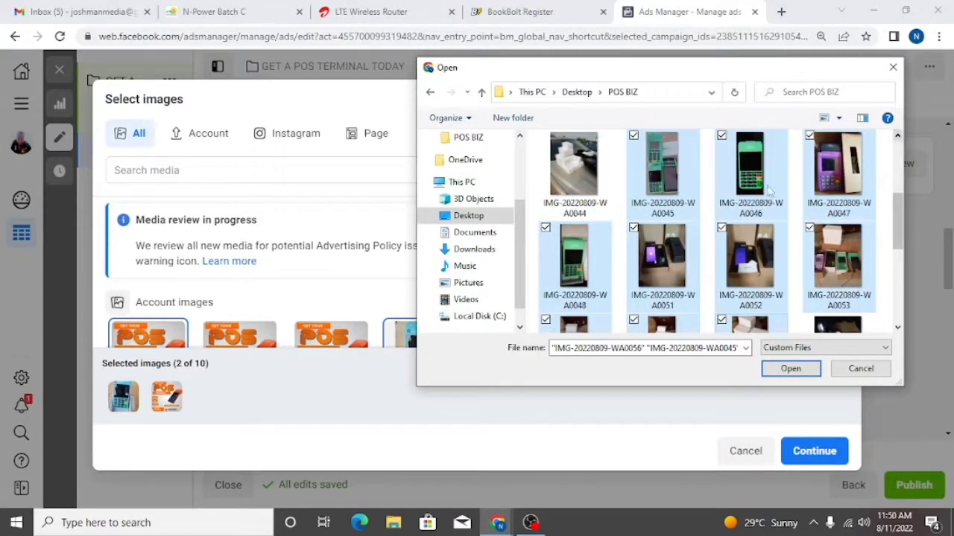
Upload the POS BIZ photos from IMG-20220809-WA0045 through IMG-20220809-WA0052 to the account images.
{"action": "left_click", "coordinate": [676, 171]}
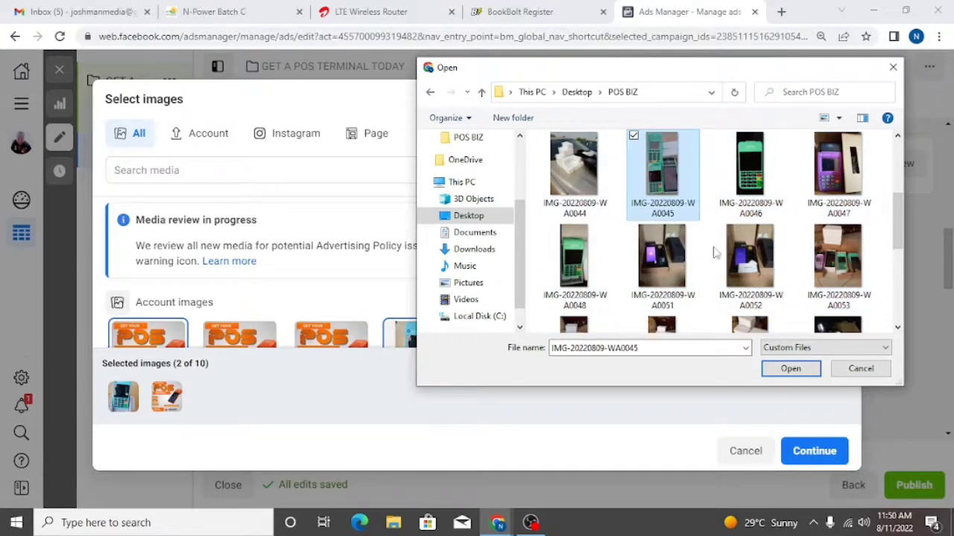
{"action": "left_click", "coordinate": [740, 267], "text": "shift"}
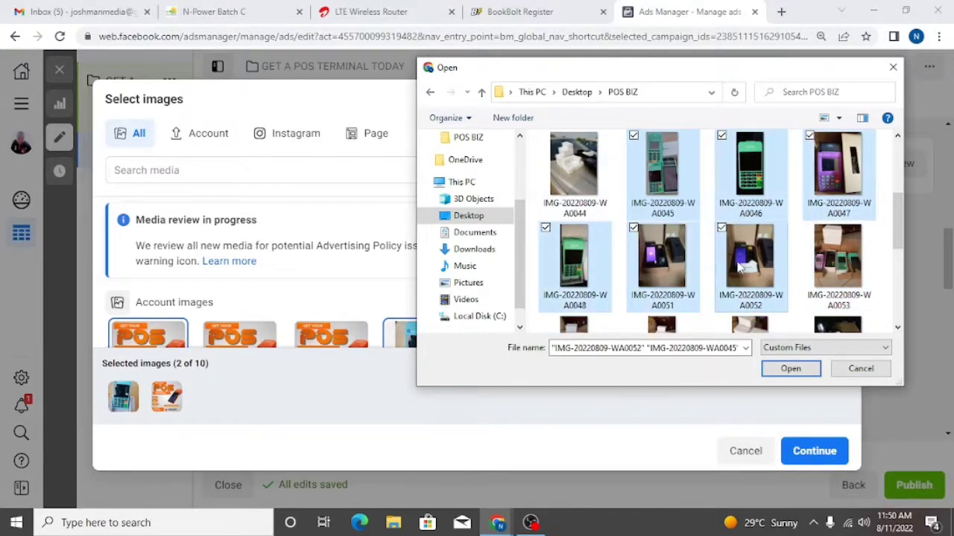
{"action": "left_click", "coordinate": [796, 368]}
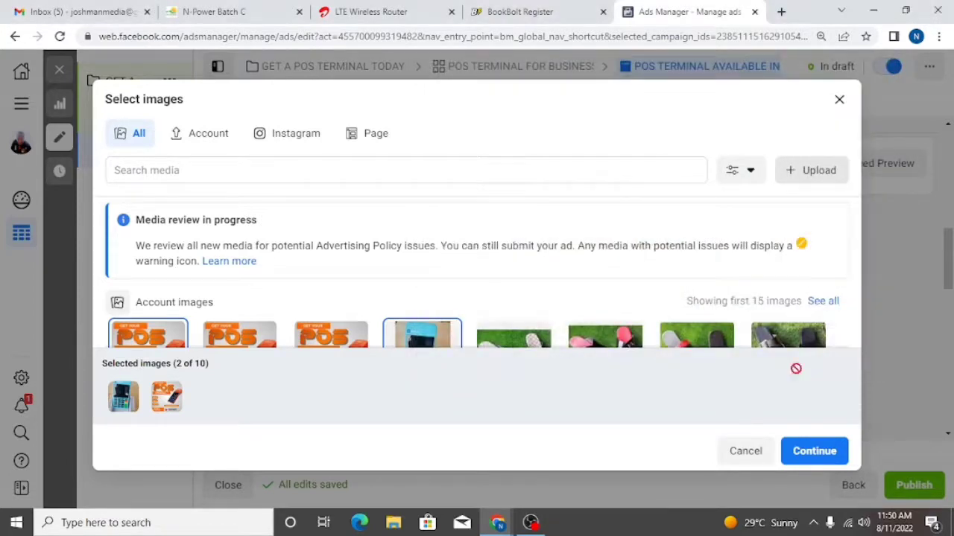
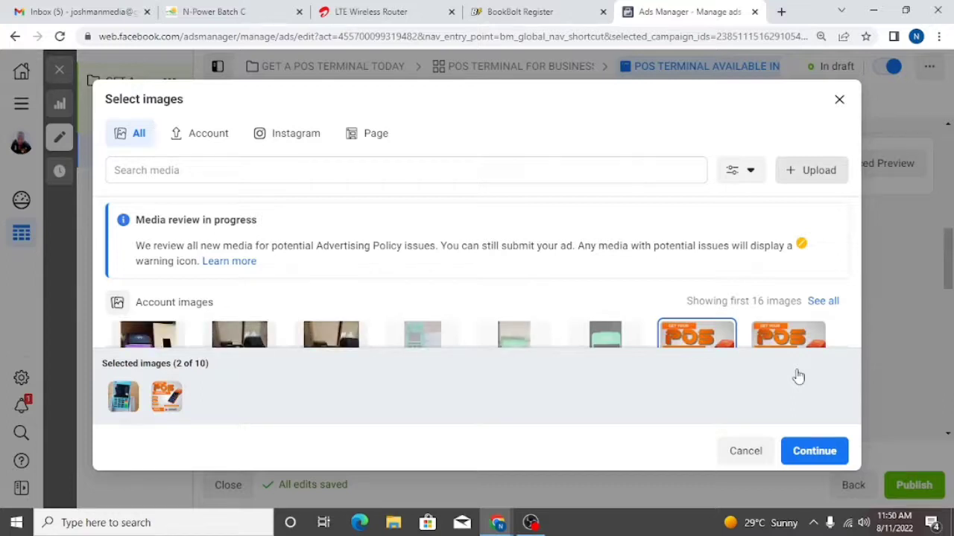
Add the purple terminal photo and the two boxed terminal photos to the selected images and apply the selection to the ad.
{"action": "left_click", "coordinate": [141, 336]}
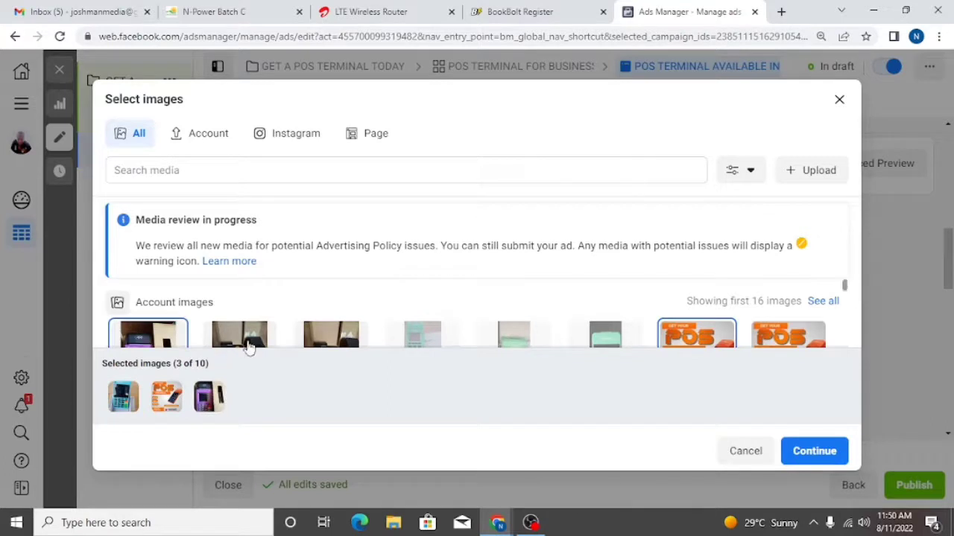
{"action": "left_click", "coordinate": [244, 337]}
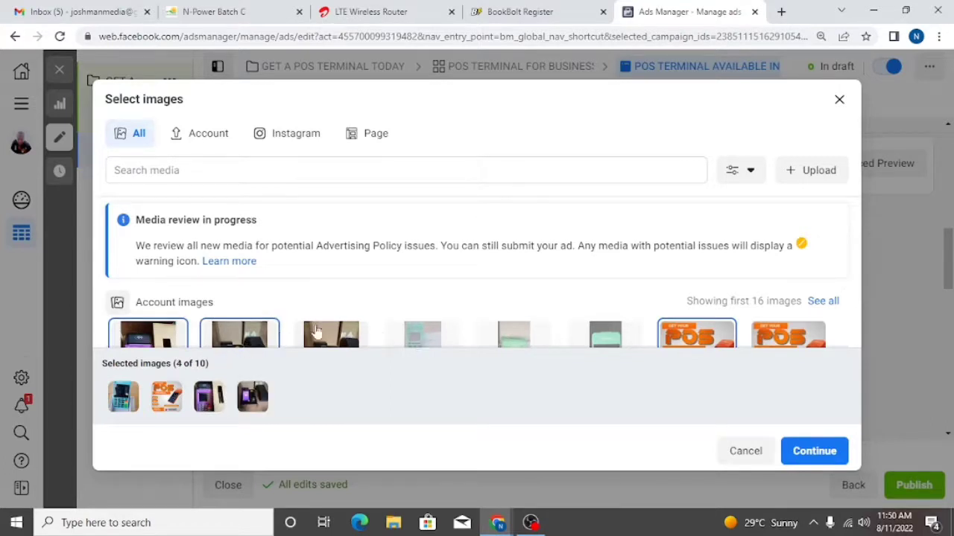
{"action": "left_click", "coordinate": [336, 339]}
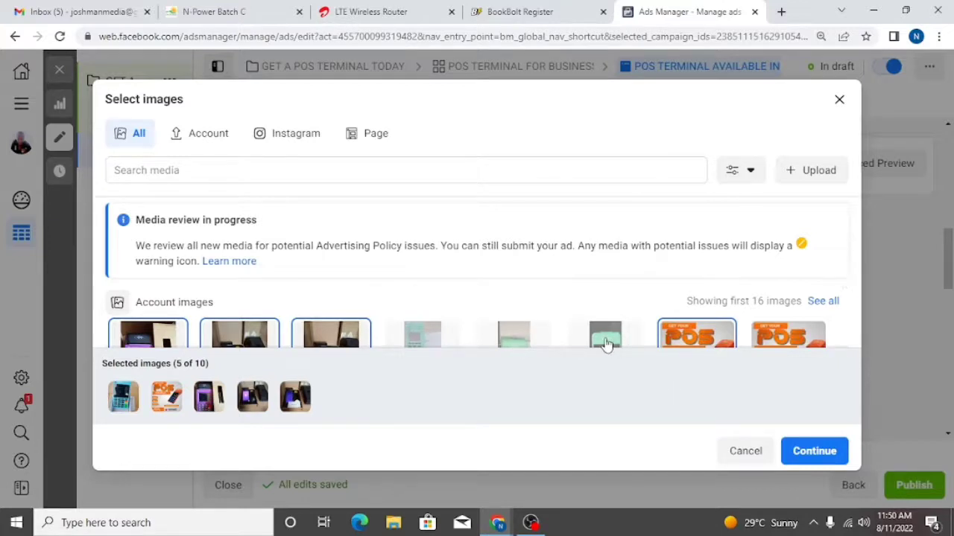
{"action": "left_click", "coordinate": [811, 459]}
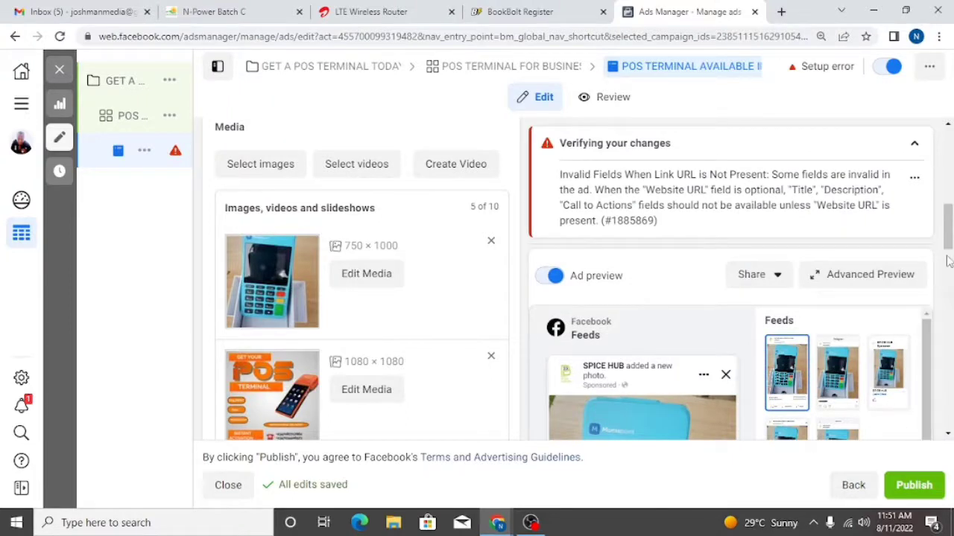
Enter "POS TERMINALAVAILABLE AT A COST" as the ad's primary text.
{"action": "left_click_drag", "start_coordinate": [948, 261], "coordinate": [948, 300]}
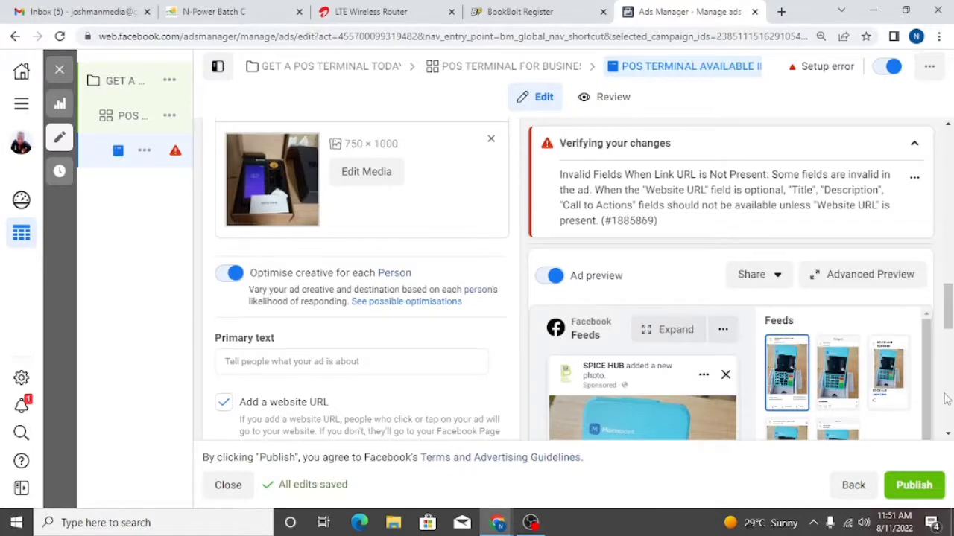
{"action": "left_click_drag", "start_coordinate": [948, 313], "coordinate": [924, 379]}
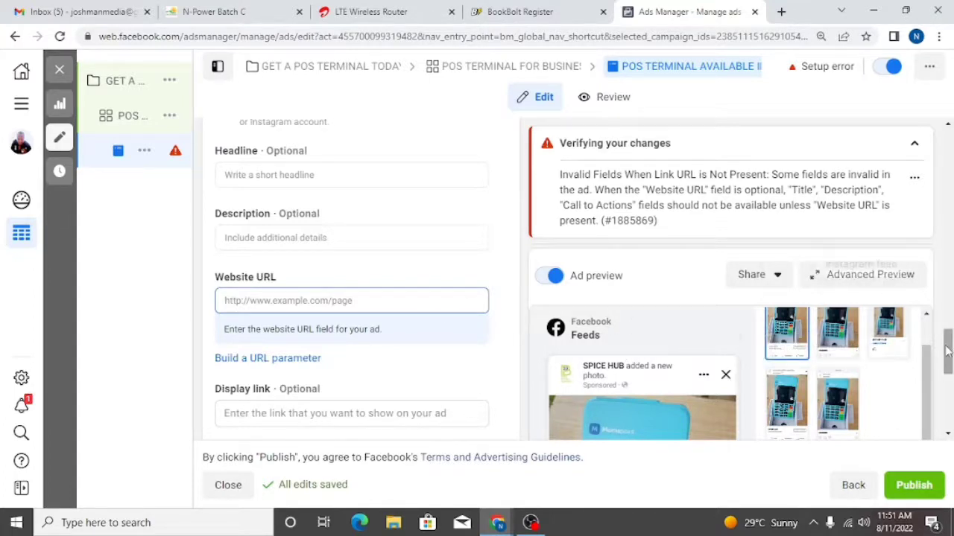
{"action": "scroll", "coordinate": [948, 339], "scroll_direction": "up", "scroll_amount": 1}
{"action": "left_click_drag", "start_coordinate": [948, 339], "coordinate": [948, 328]}
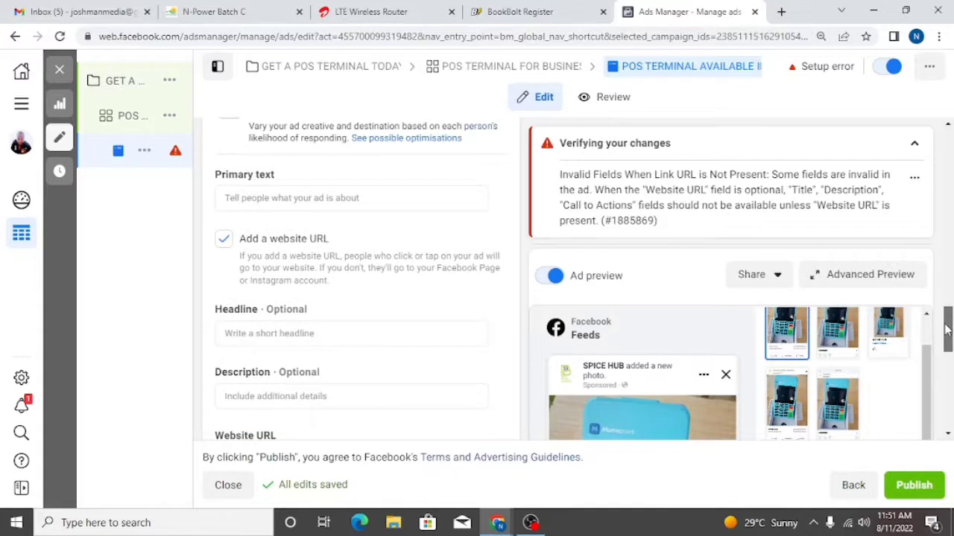
{"action": "scroll", "coordinate": [948, 328], "scroll_direction": "up", "scroll_amount": 1}
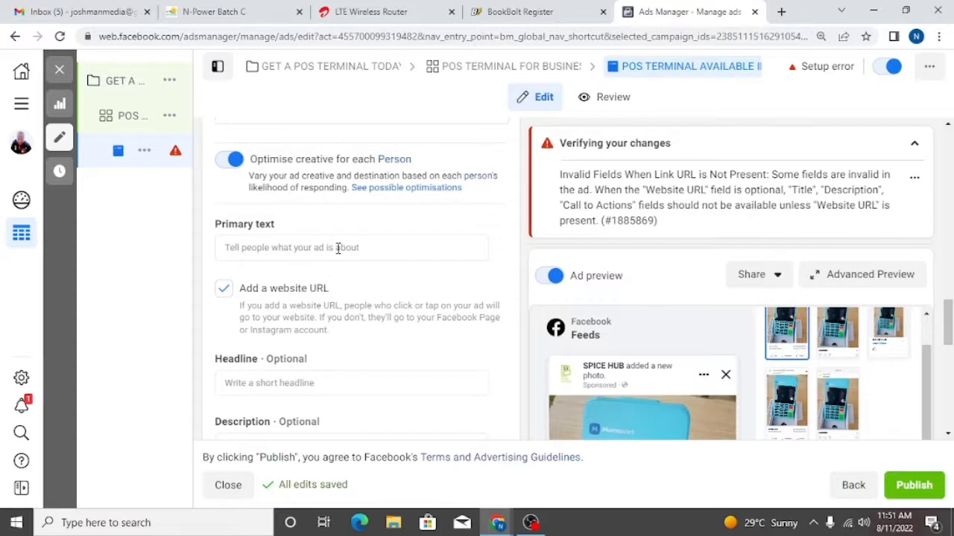
{"action": "left_click", "coordinate": [284, 249]}
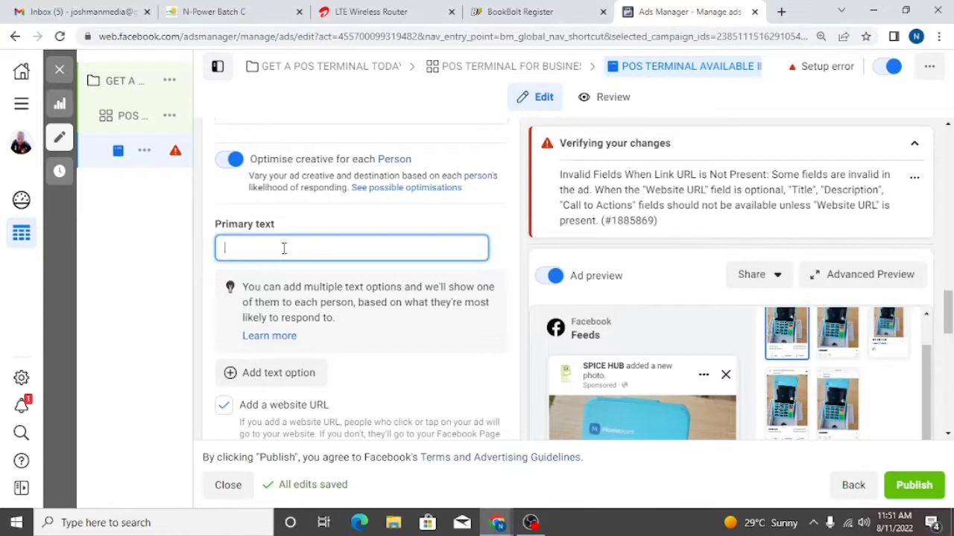
{"action": "type", "text": "POS TERMI"}
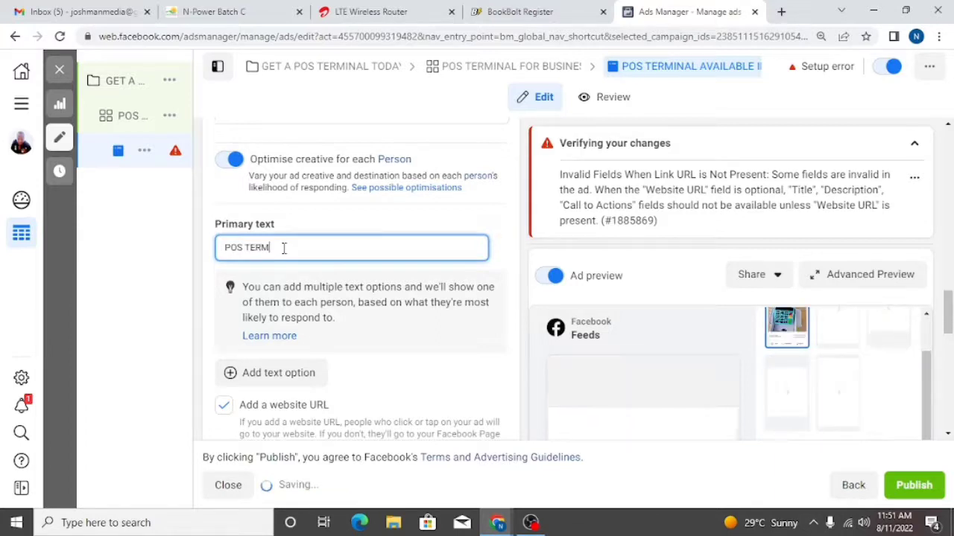
{"action": "type", "text": "N"}
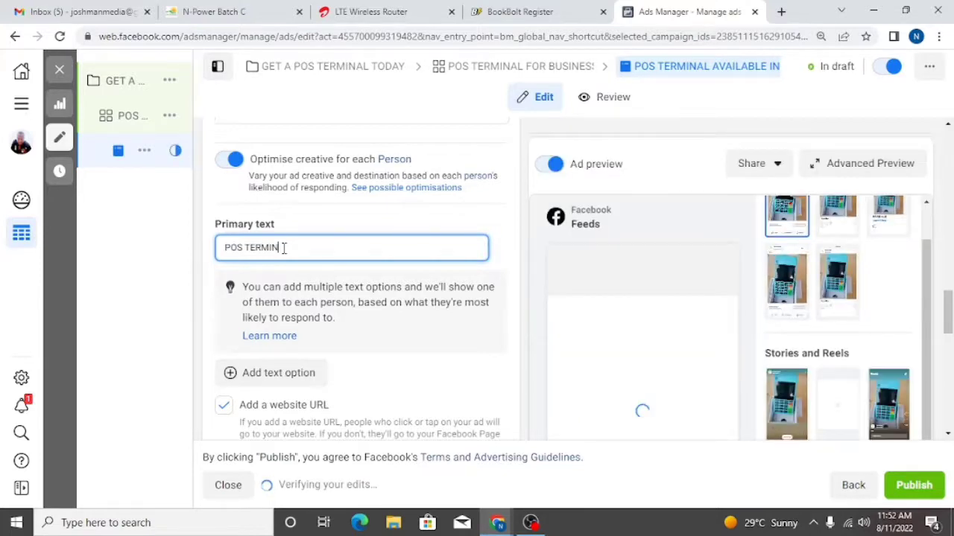
{"action": "type", "text": "A"}
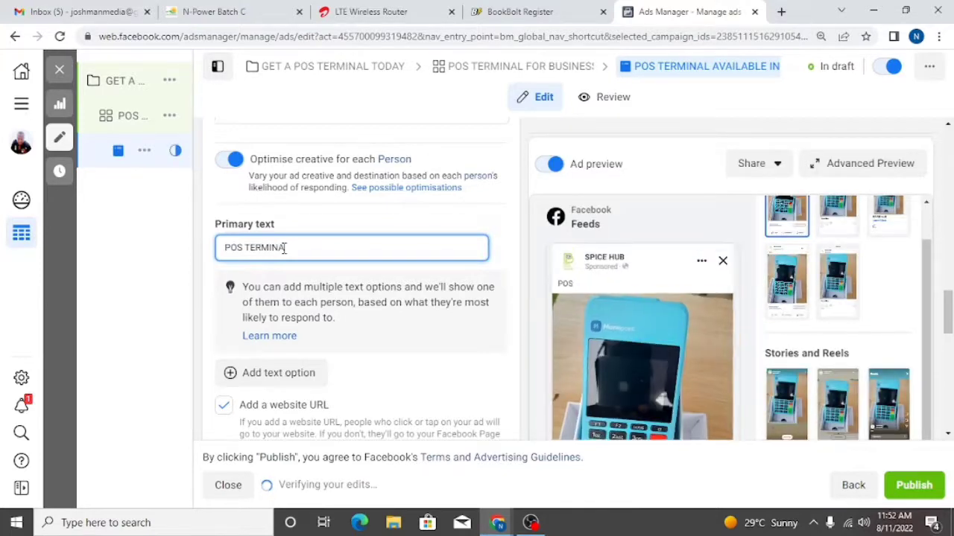
{"action": "type", "text": "L"}
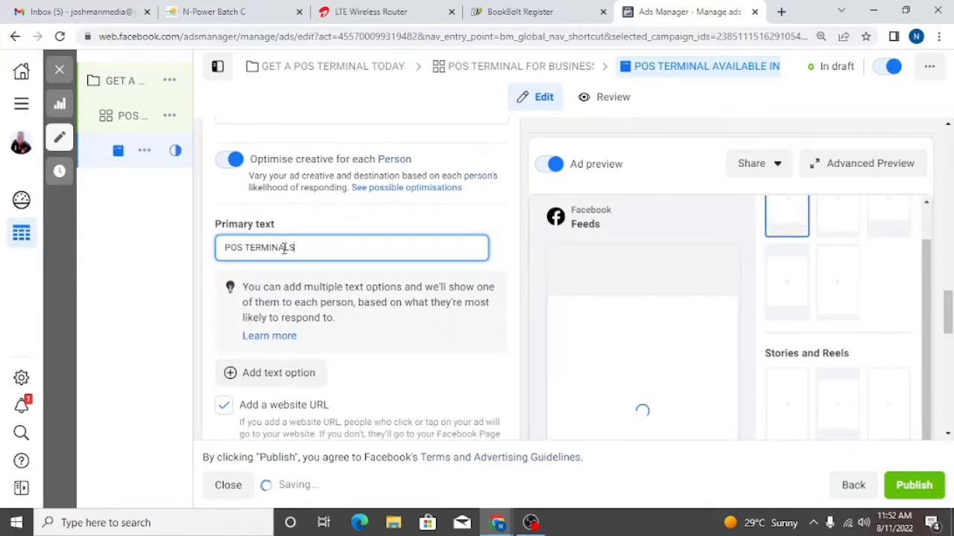
{"action": "type", "text": "AVA"}
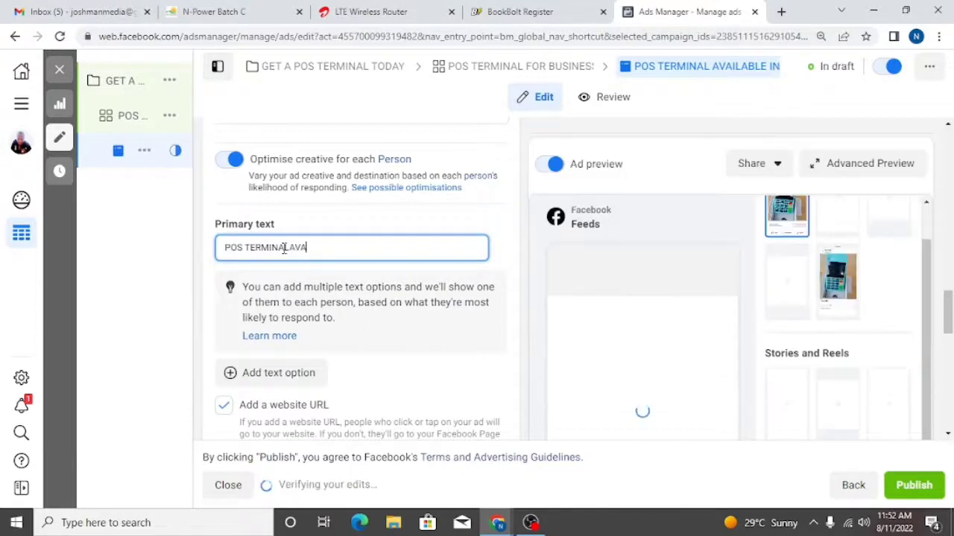
{"action": "type", "text": "IL"}
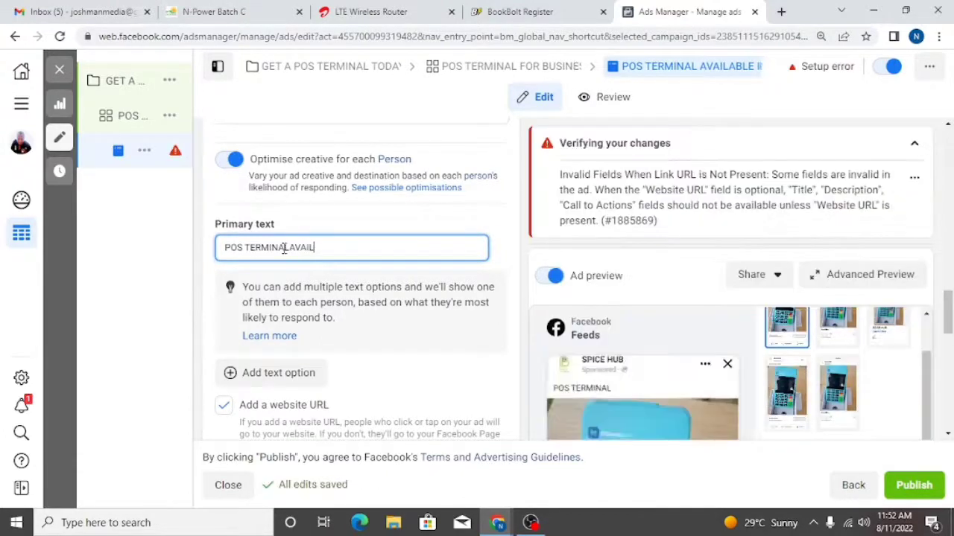
{"action": "type", "text": "ABEL"}
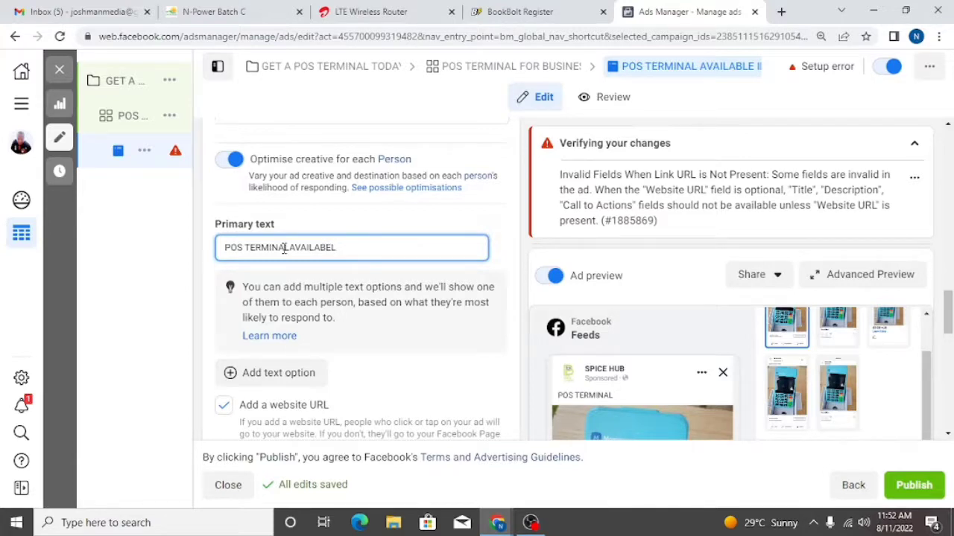
{"action": "key", "text": "BackSpace"}
{"action": "key", "text": "BackSpace"}
{"action": "key", "text": "BackSpace"}
{"action": "key", "text": "BackSpace"}
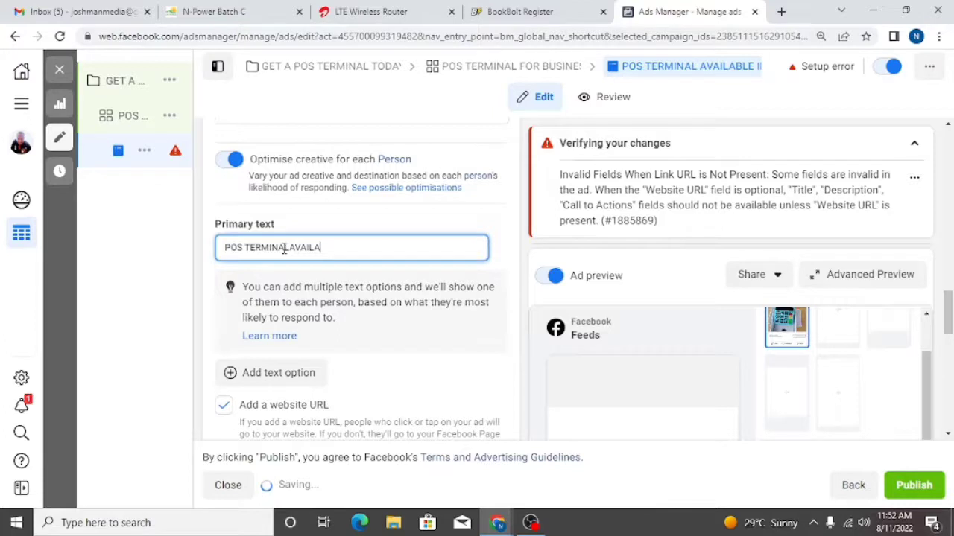
{"action": "type", "text": "BLE "}
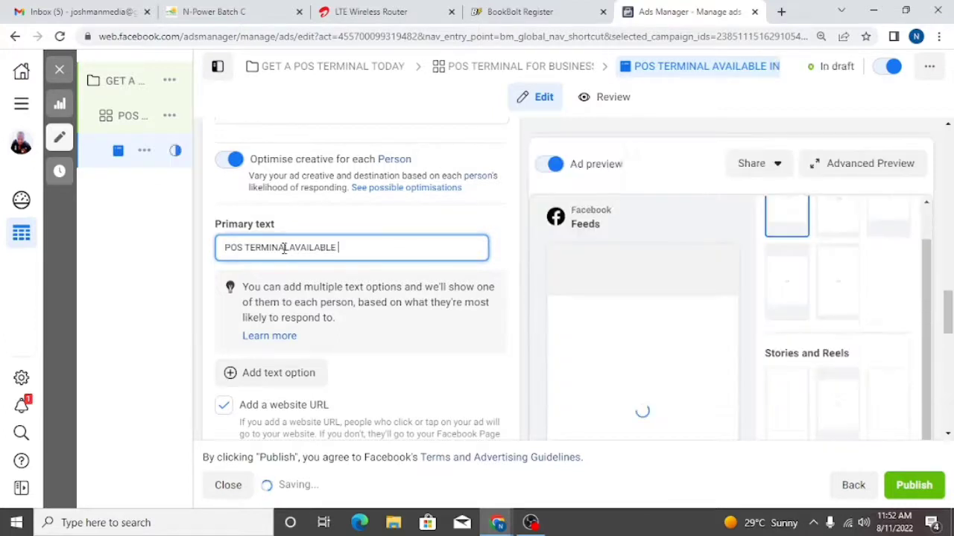
{"action": "type", "text": "AT"}
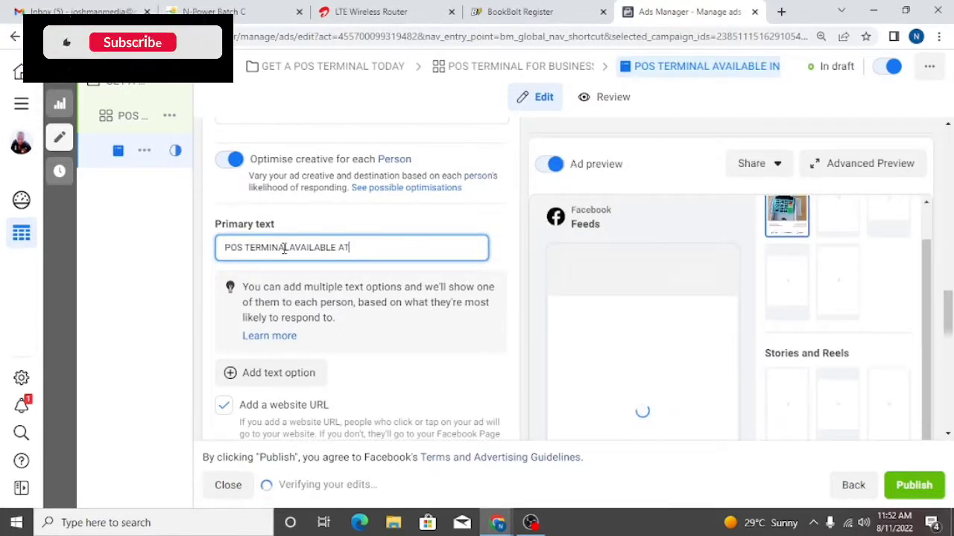
{"action": "type", "text": " A "}
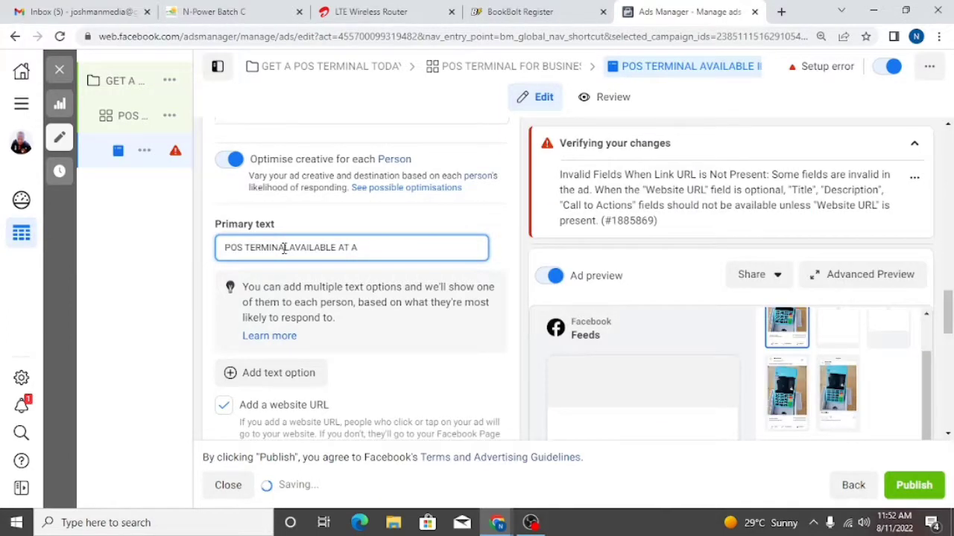
{"action": "type", "text": "COS"}
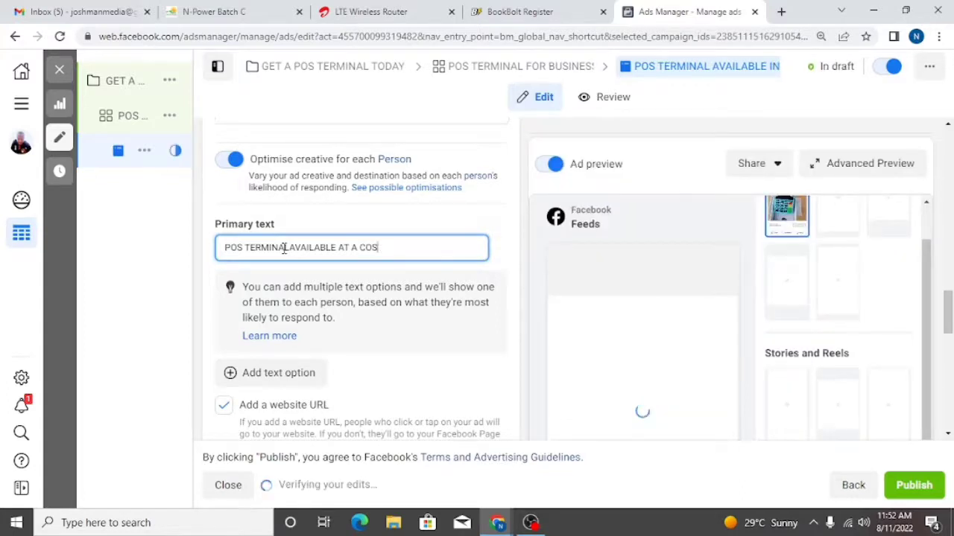
{"action": "type", "text": "T"}
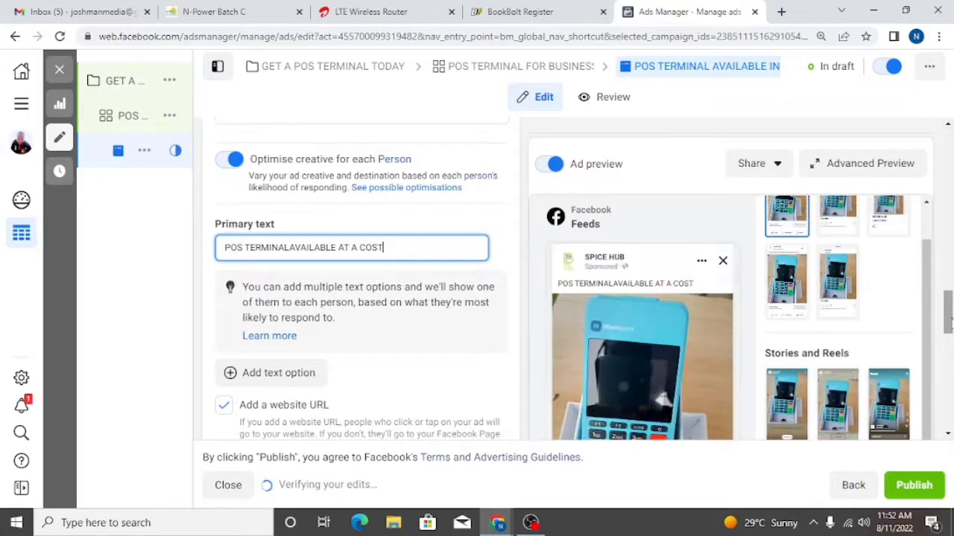
{"action": "scroll", "coordinate": [948, 316], "scroll_direction": "down", "scroll_amount": 3}
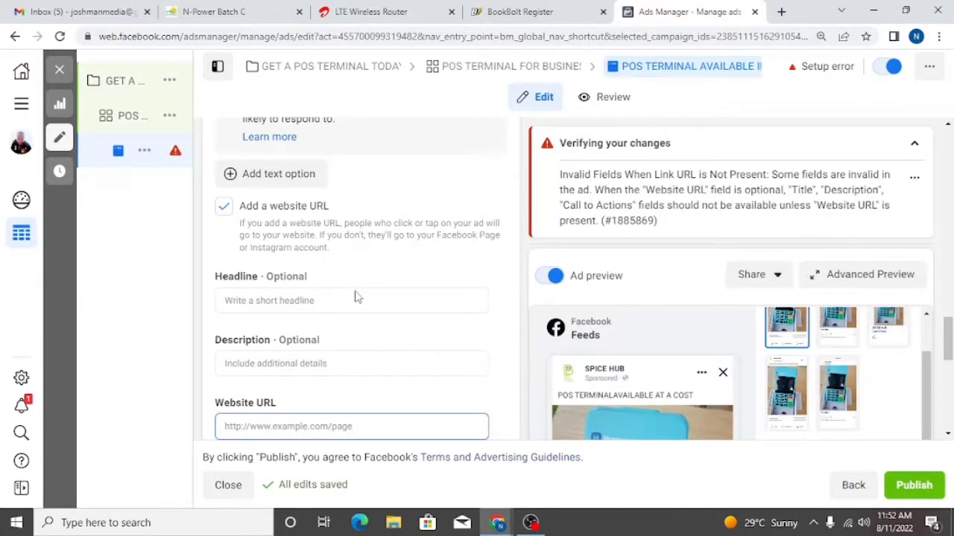
{"action": "left_click", "coordinate": [331, 363]}
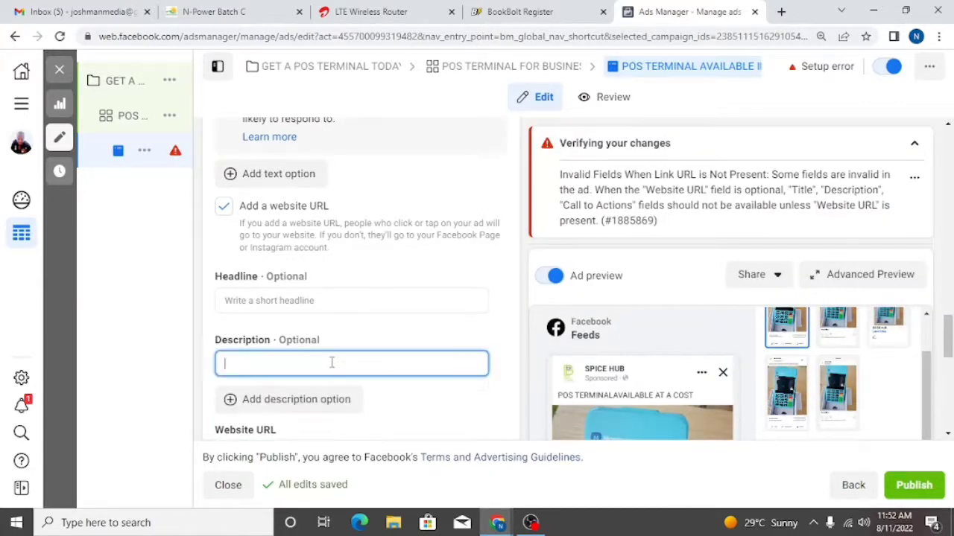
{"action": "type", "text": "GET A POS"}
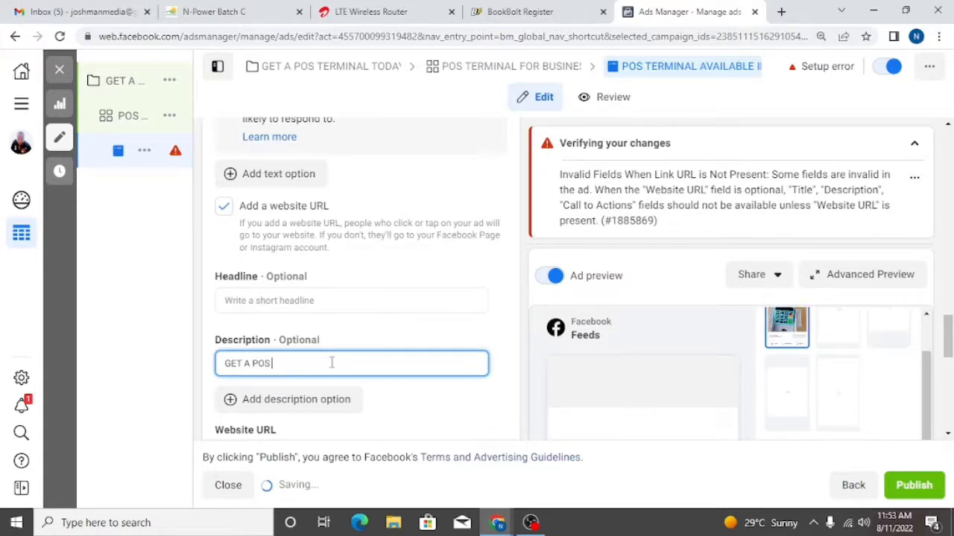
{"action": "type", "text": "FRO"}
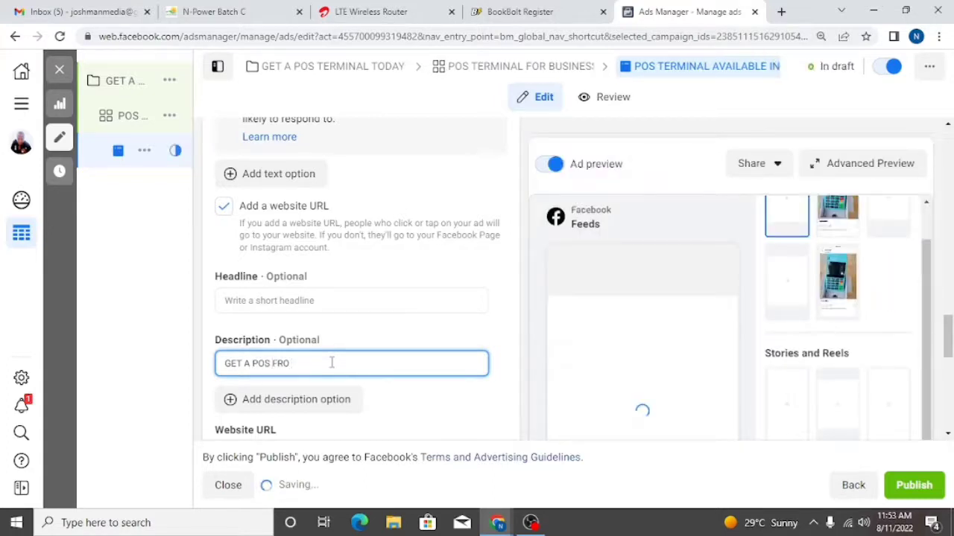
{"action": "type", "text": "M"}
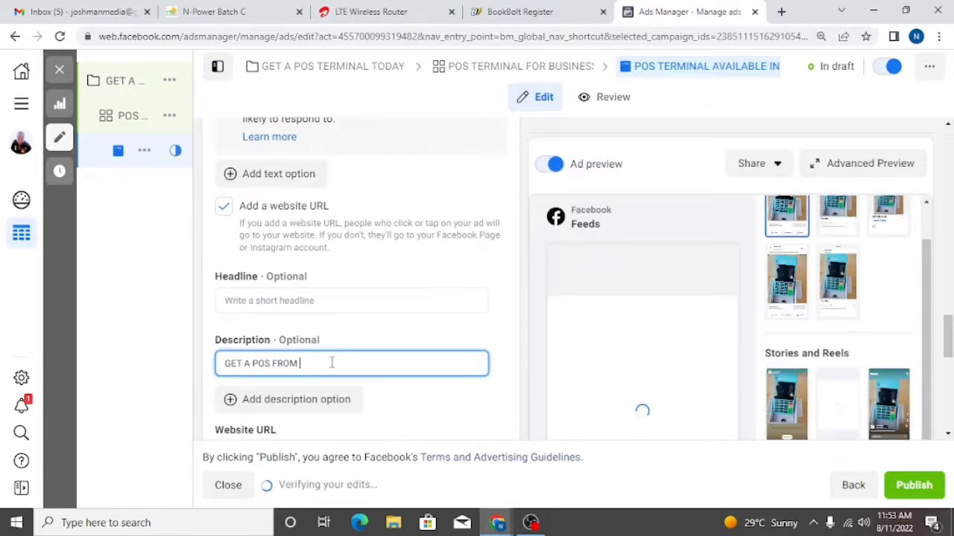
{"action": "key", "text": "BackSpace"}
{"action": "key", "text": "BackSpace"}
{"action": "key", "text": "BackSpace"}
{"action": "key", "text": "BackSpace"}
{"action": "key", "text": "BackSpace"}
{"action": "key", "text": "BackSpace"}
{"action": "key", "text": "BackSpace"}
{"action": "key", "text": "BackSpace"}
{"action": "key", "text": "BackSpace"}
{"action": "key", "text": "BackSpace"}
{"action": "key", "text": "BackSpace"}
{"action": "key", "text": "BackSpace"}
{"action": "key", "text": "BackSpace"}
{"action": "key", "text": "BackSpace"}
{"action": "key", "text": "BackSpace"}
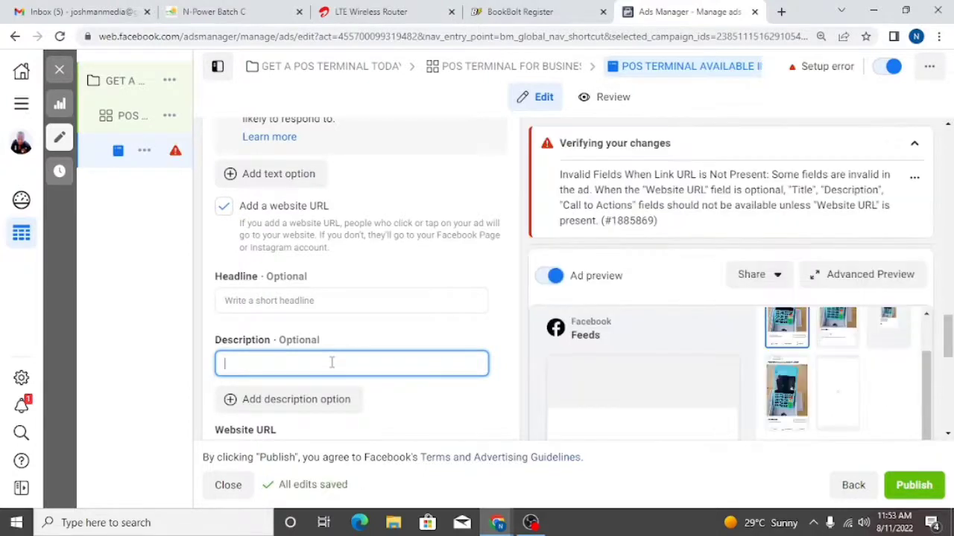
Enter "A Pos Terminal from other us,instant activation and we deliver to your lcation" as the ad's description.
{"action": "type", "text": "A"}
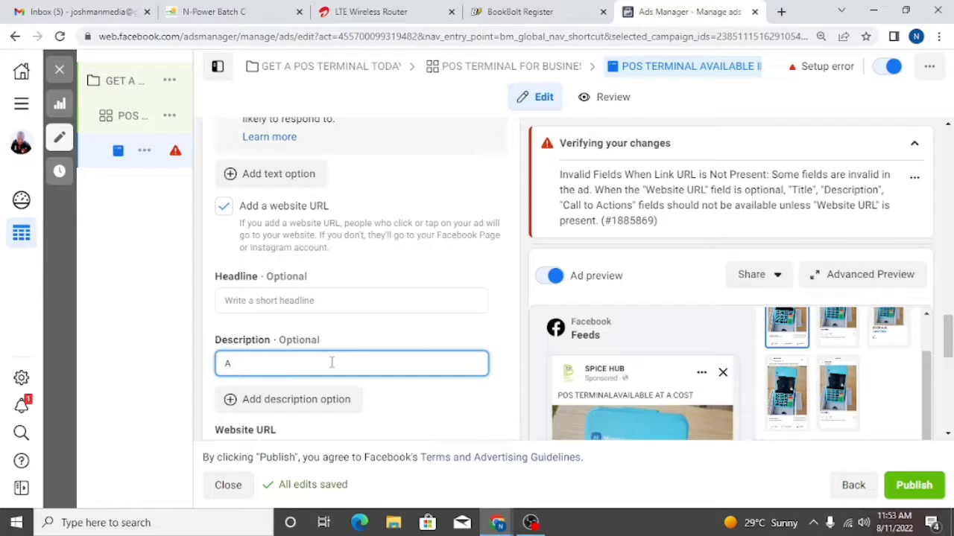
{"action": "type", "text": " pos"}
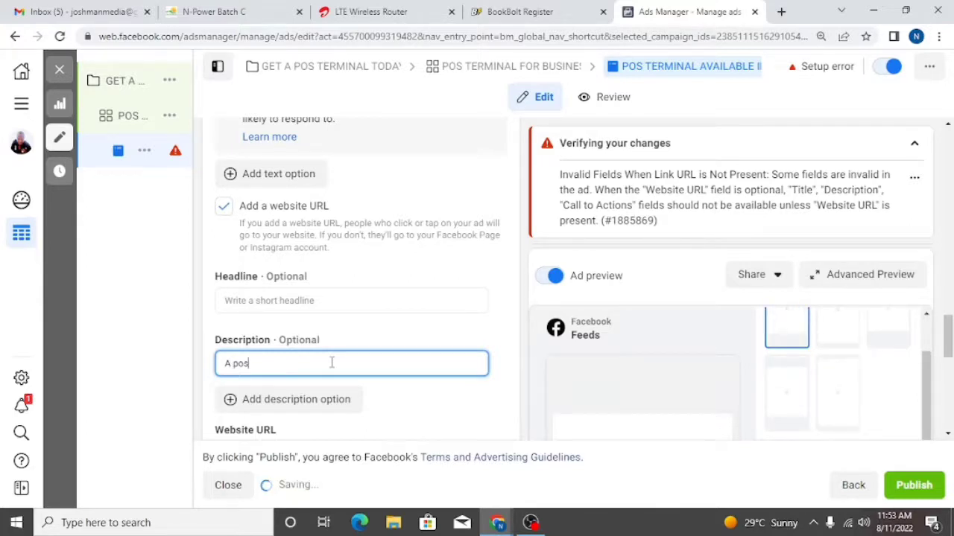
{"action": "key", "text": "BackSpace"}
{"action": "key", "text": "BackSpace"}
{"action": "key", "text": "BackSpace"}
{"action": "key", "text": "BackSpace"}
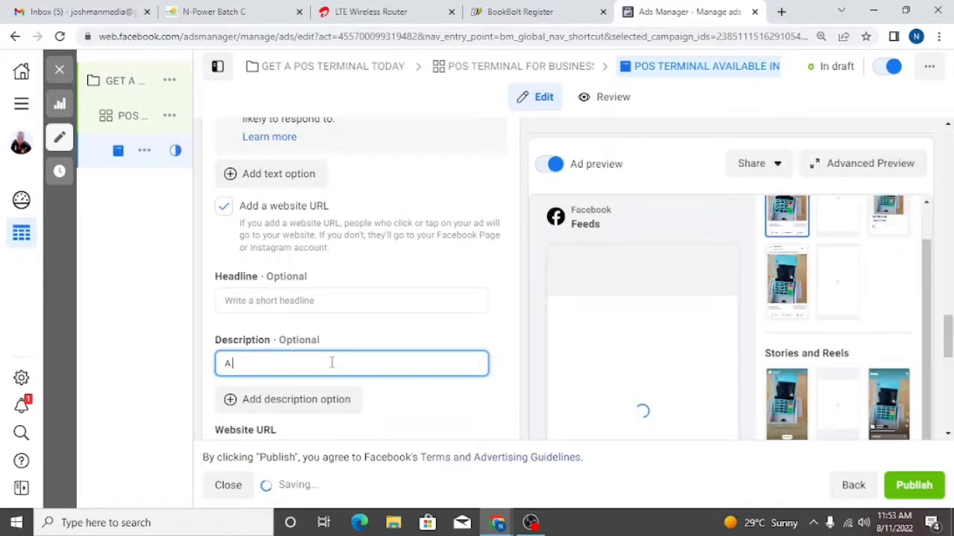
{"action": "type", "text": "Pos"}
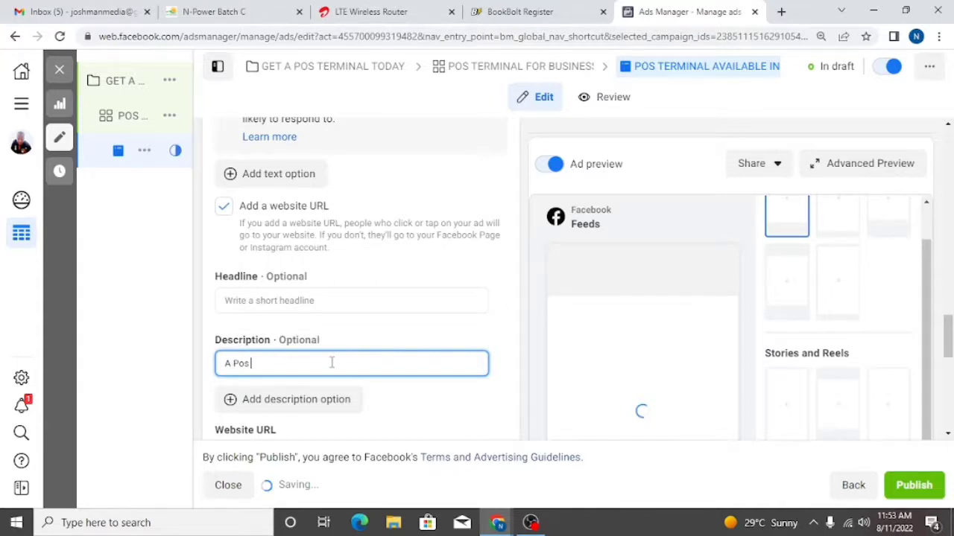
{"action": "type", "text": " Tre"}
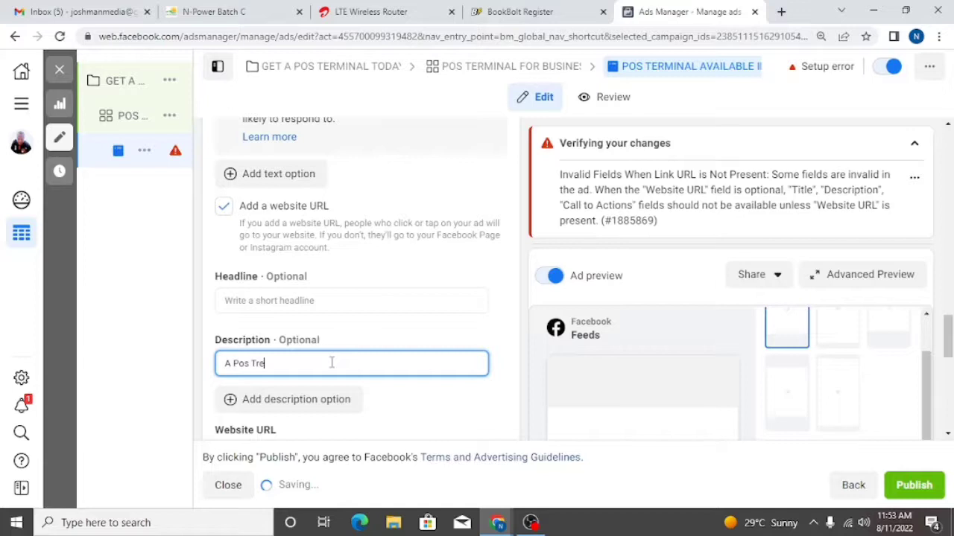
{"action": "key", "text": "BackSpace"}
{"action": "key", "text": "BackSpace"}
{"action": "type", "text": "er"}
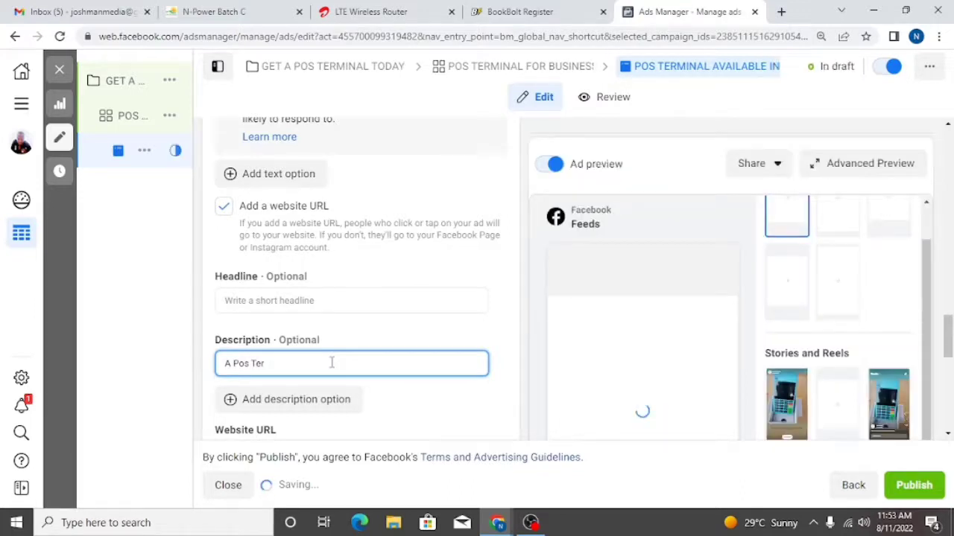
{"action": "type", "text": "min"}
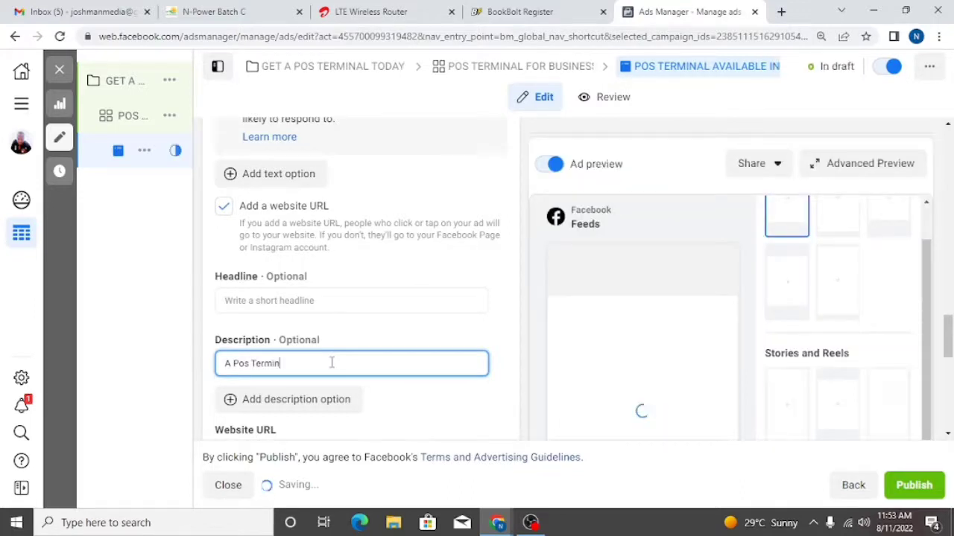
{"action": "type", "text": "al"}
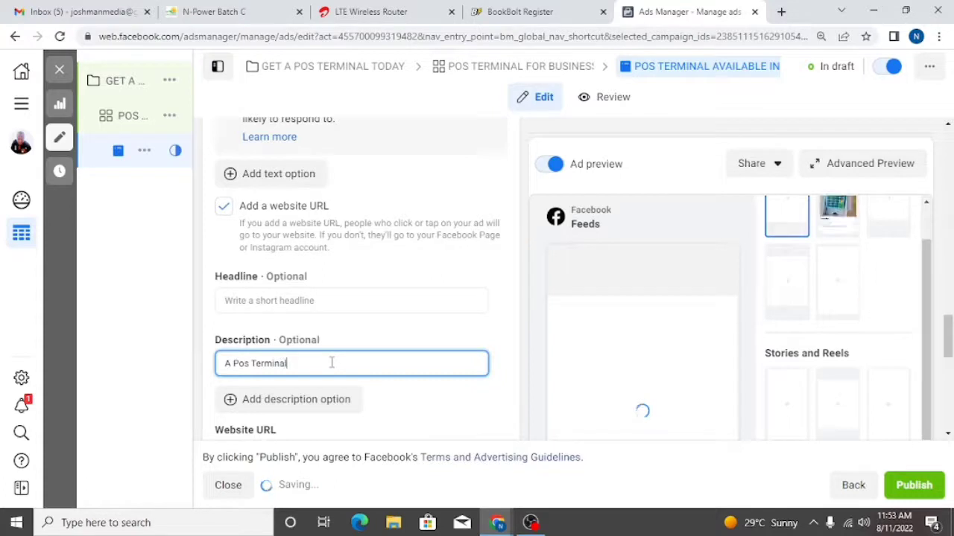
{"action": "type", "text": " from"}
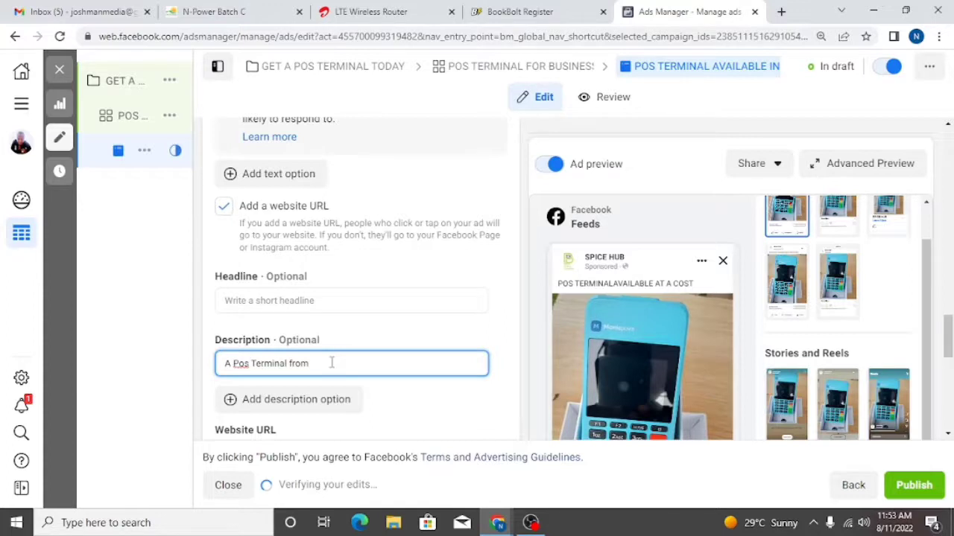
{"action": "type", "text": " other"}
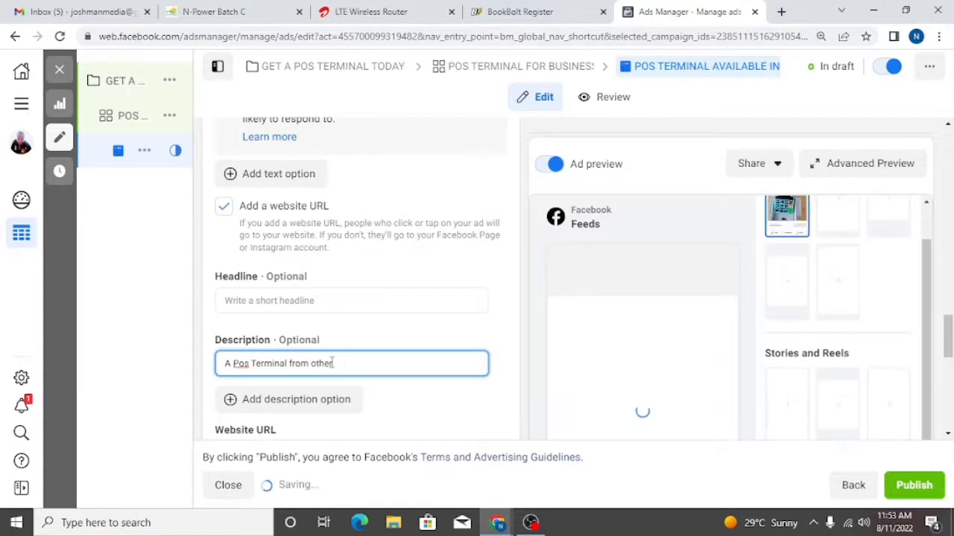
{"action": "type", "text": " us"}
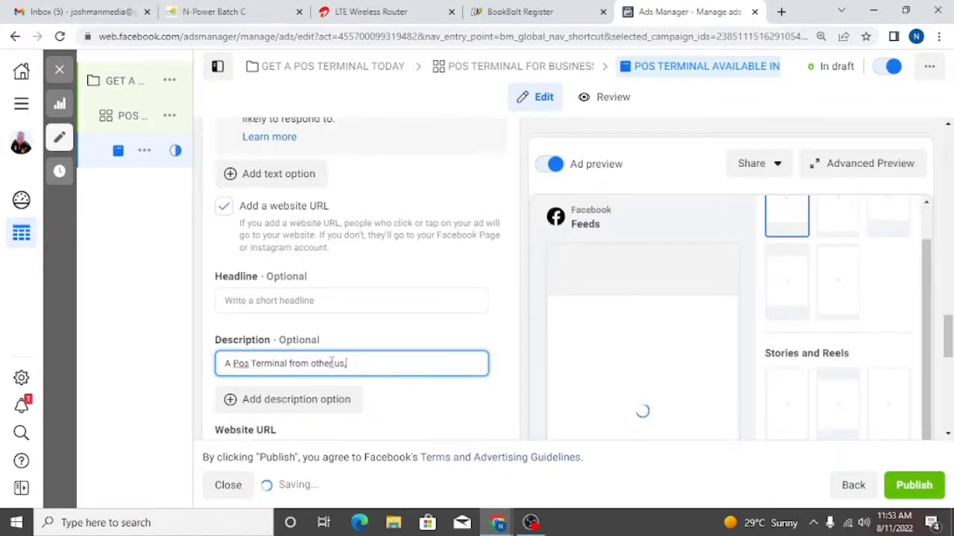
{"action": "key", "text": "BackSpace"}
{"action": "type", "text": ","}
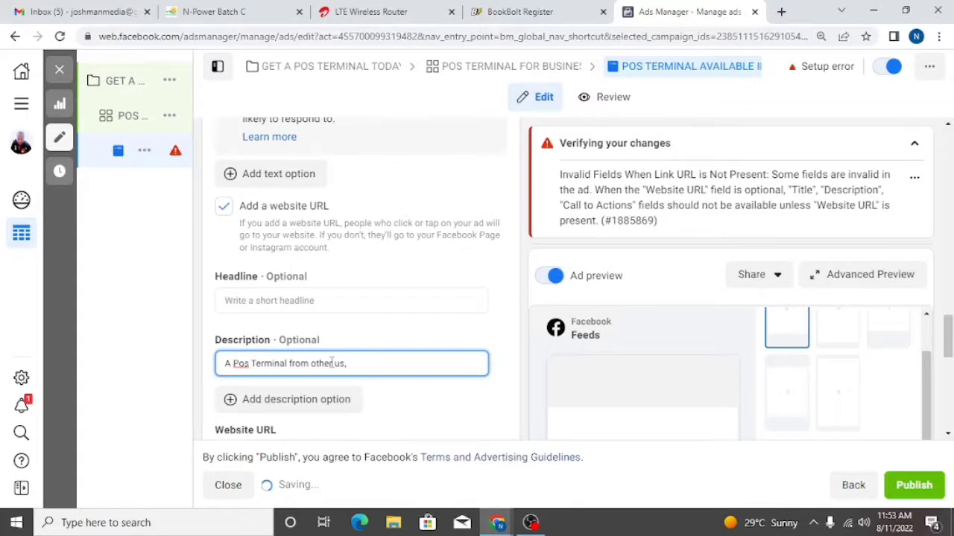
{"action": "type", "text": "ins"}
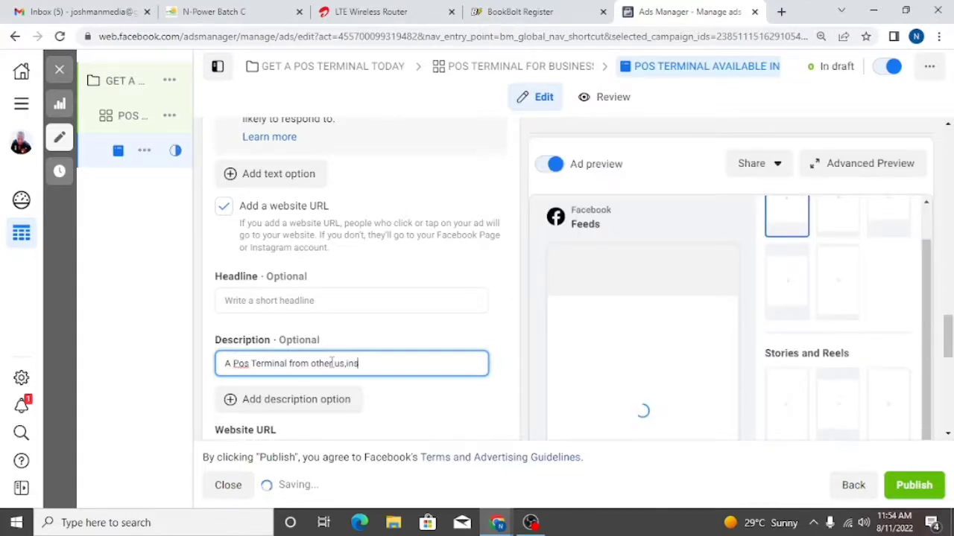
{"action": "type", "text": "tant ac"}
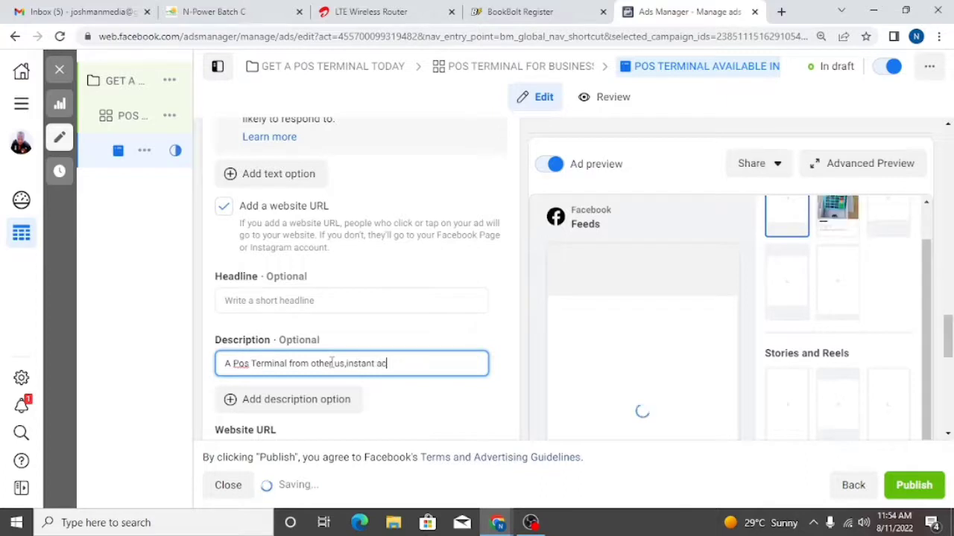
{"action": "type", "text": "ti"}
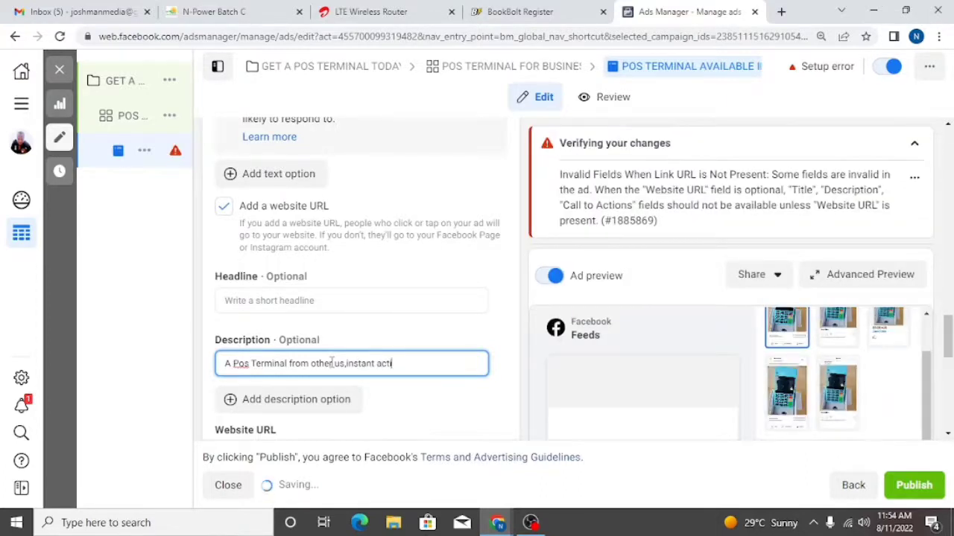
{"action": "type", "text": "vat"}
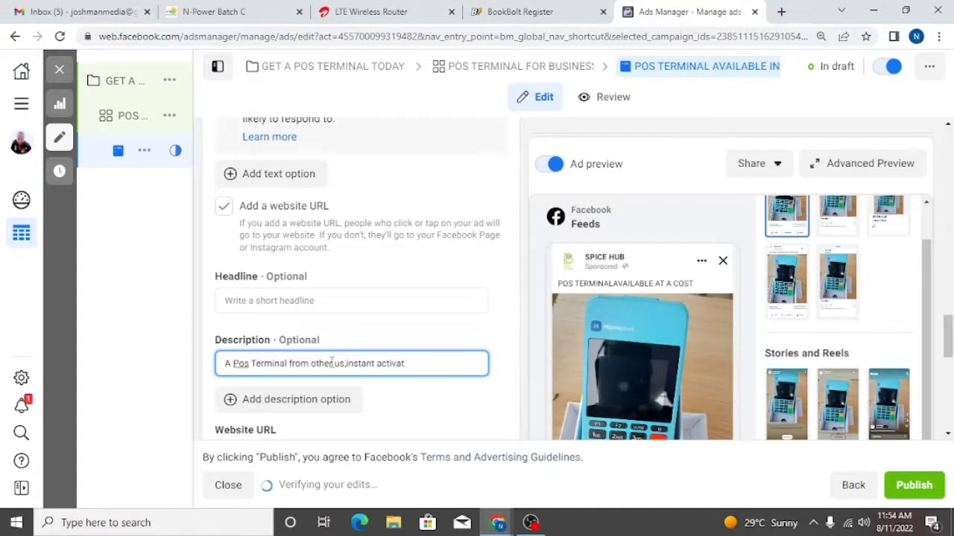
{"action": "type", "text": "i"}
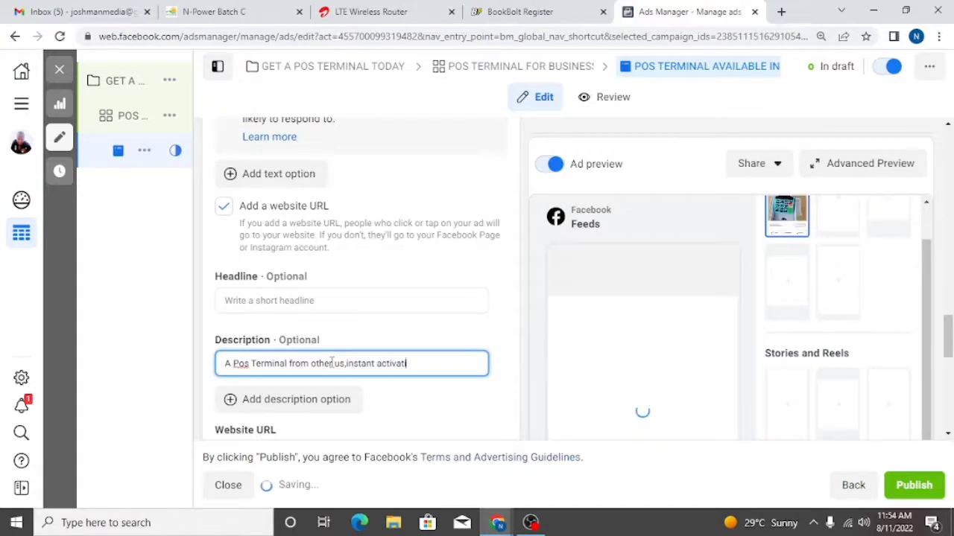
{"action": "type", "text": "i"}
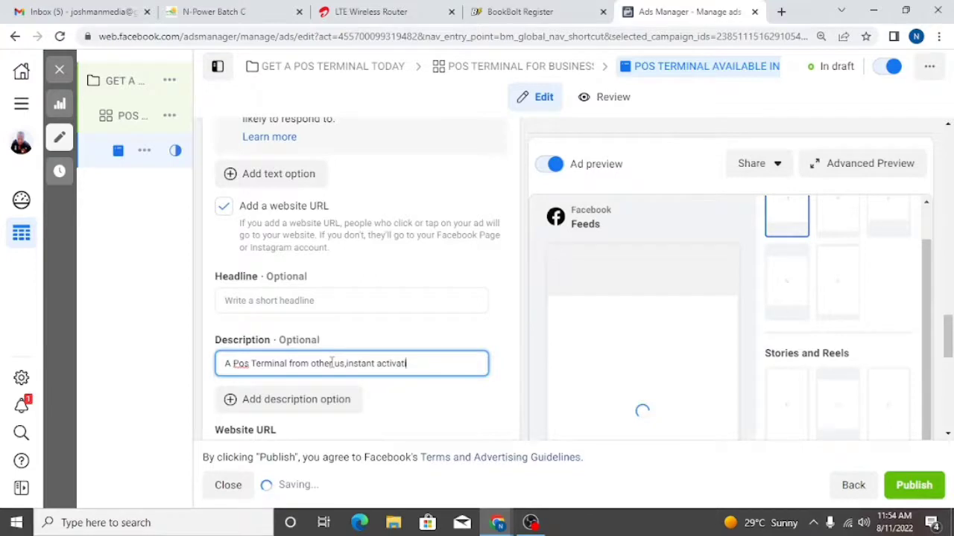
{"action": "type", "text": "ion"}
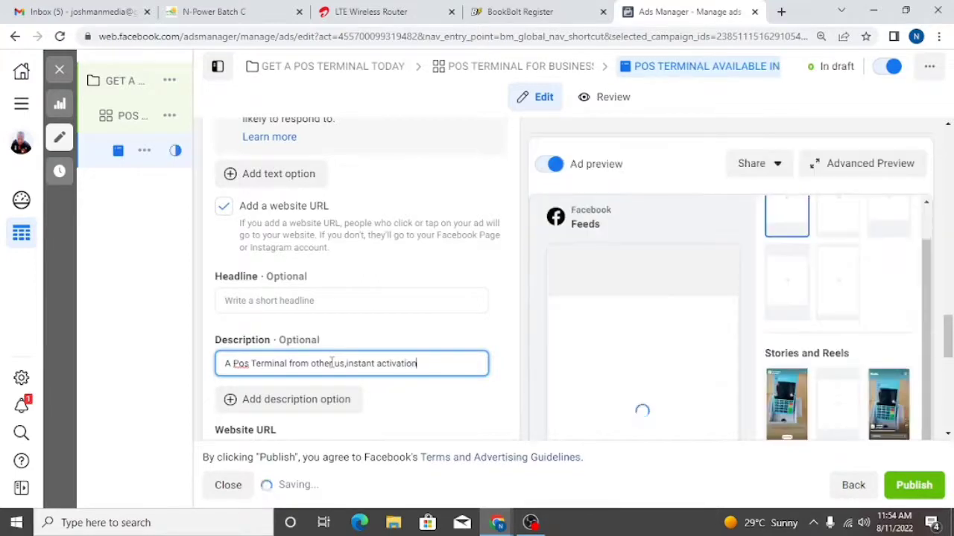
{"action": "type", "text": " and"}
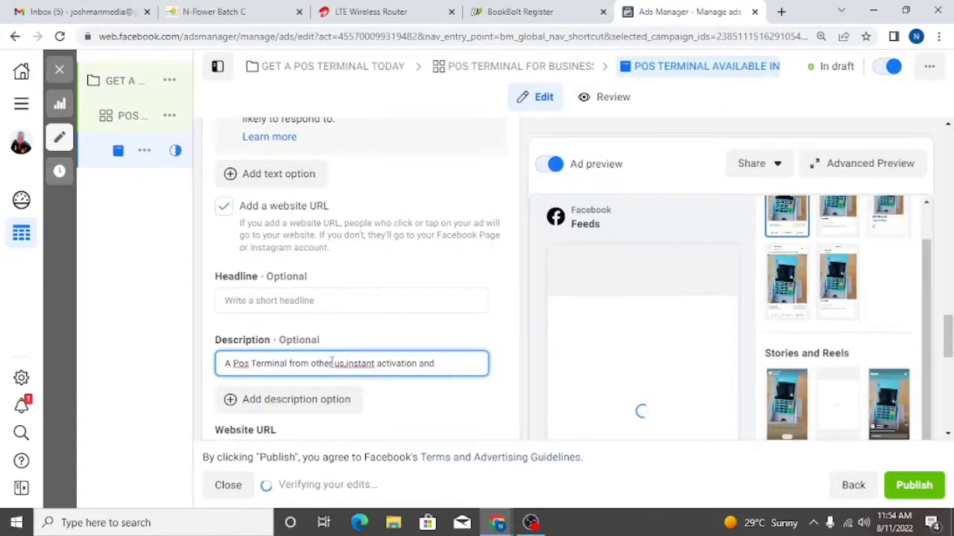
{"action": "type", "text": "we"}
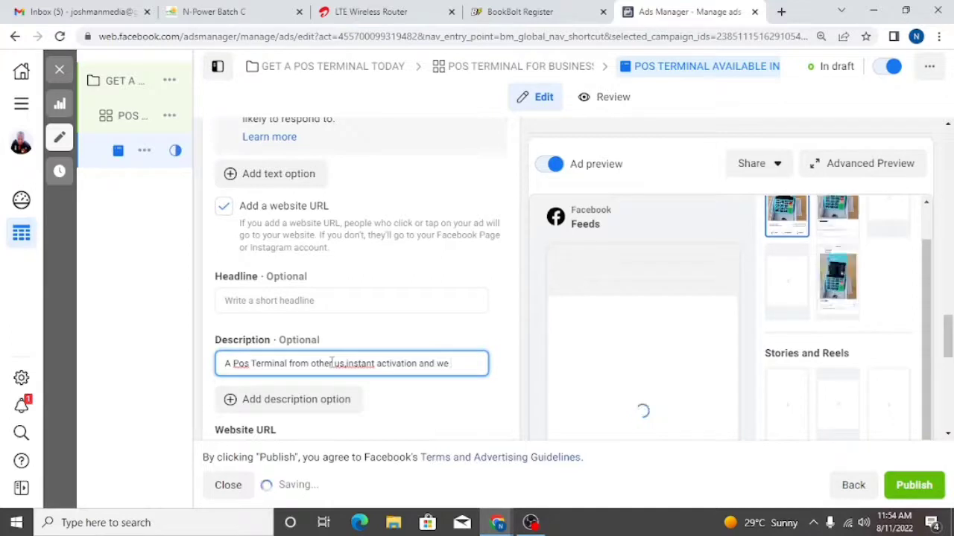
{"action": "type", "text": "de"}
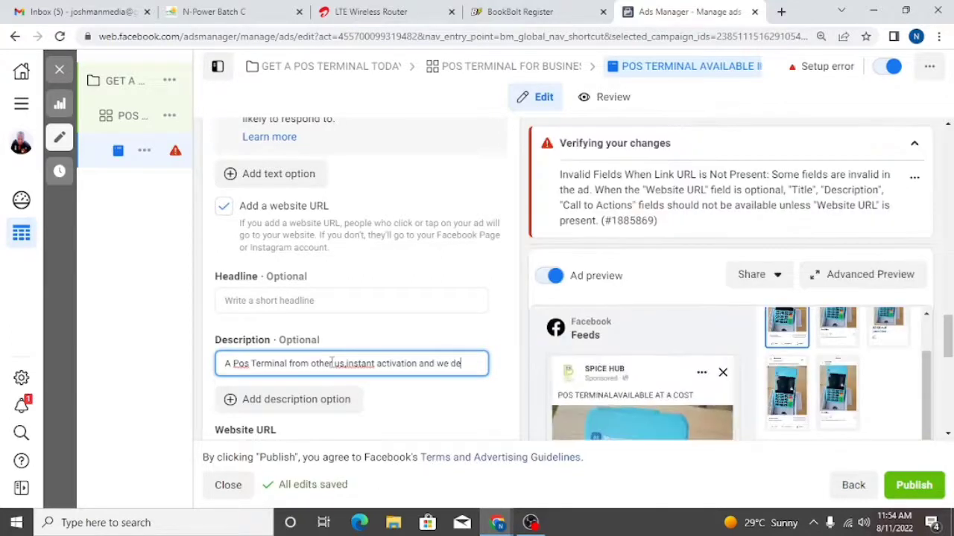
{"action": "type", "text": "liv"}
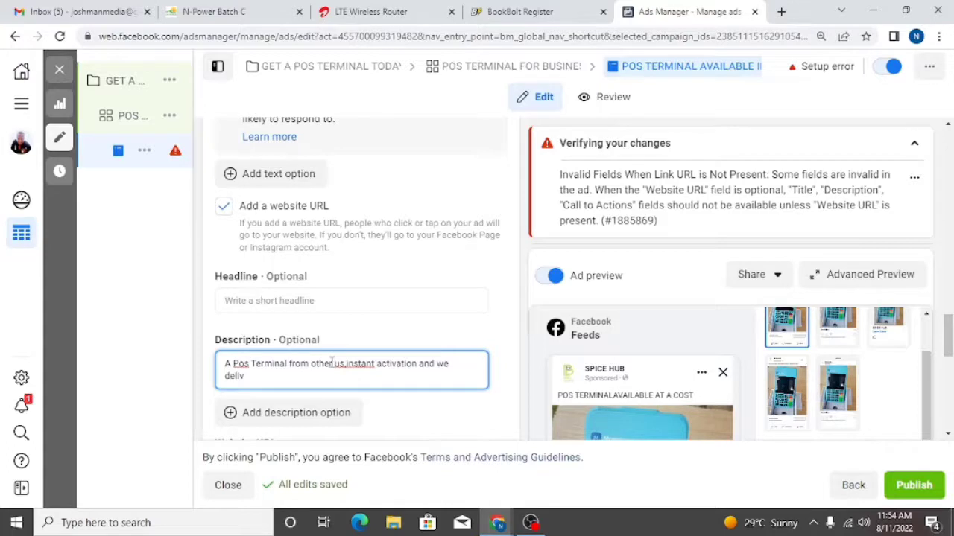
{"action": "type", "text": "er to"}
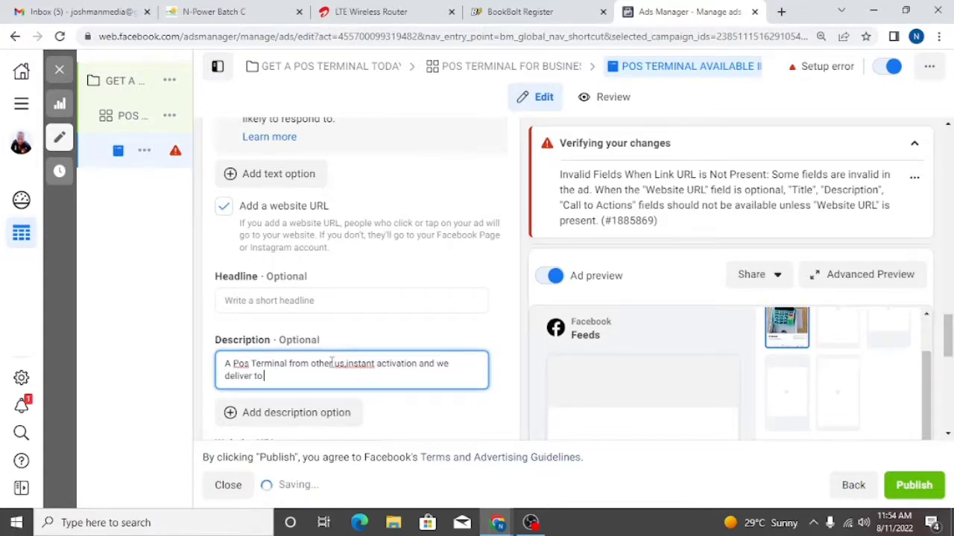
{"action": "type", "text": " you"}
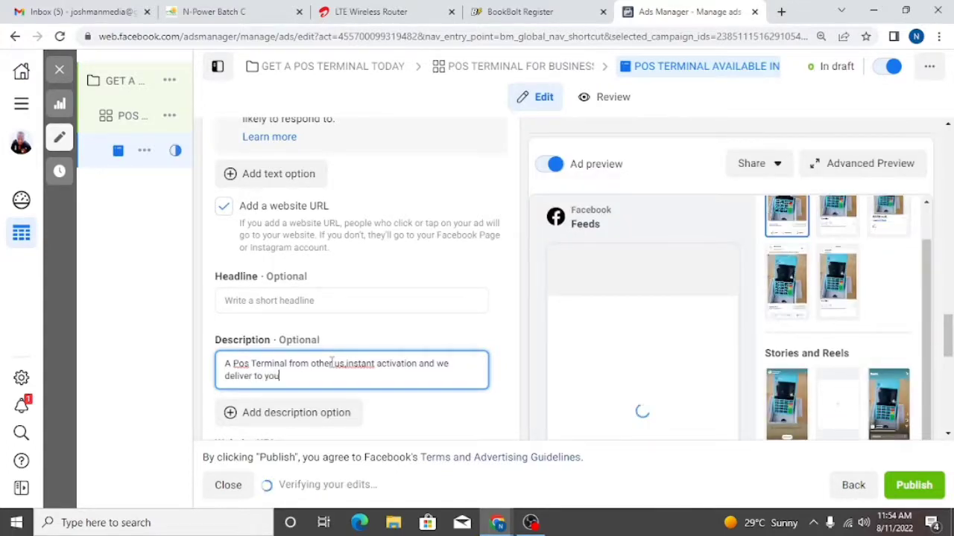
{"action": "type", "text": "r"}
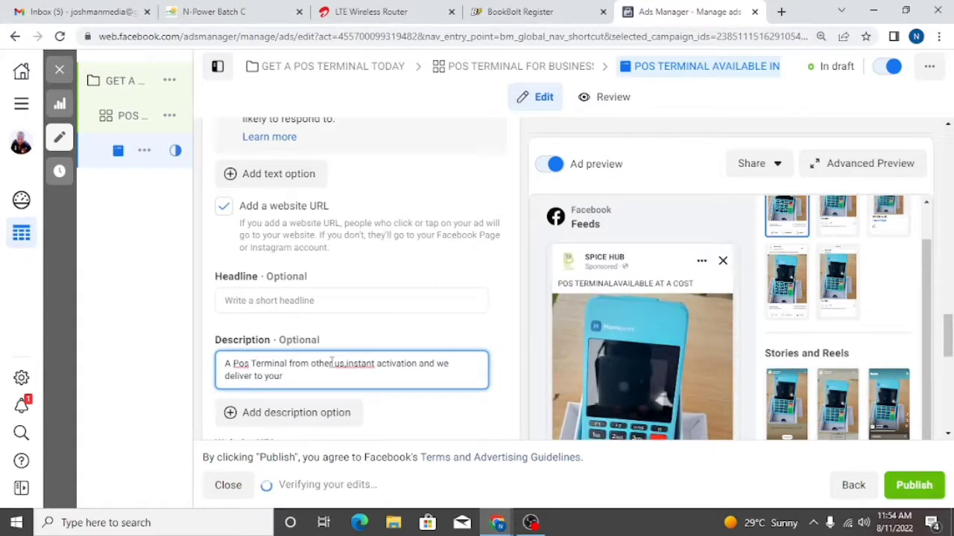
{"action": "type", "text": " lcat"}
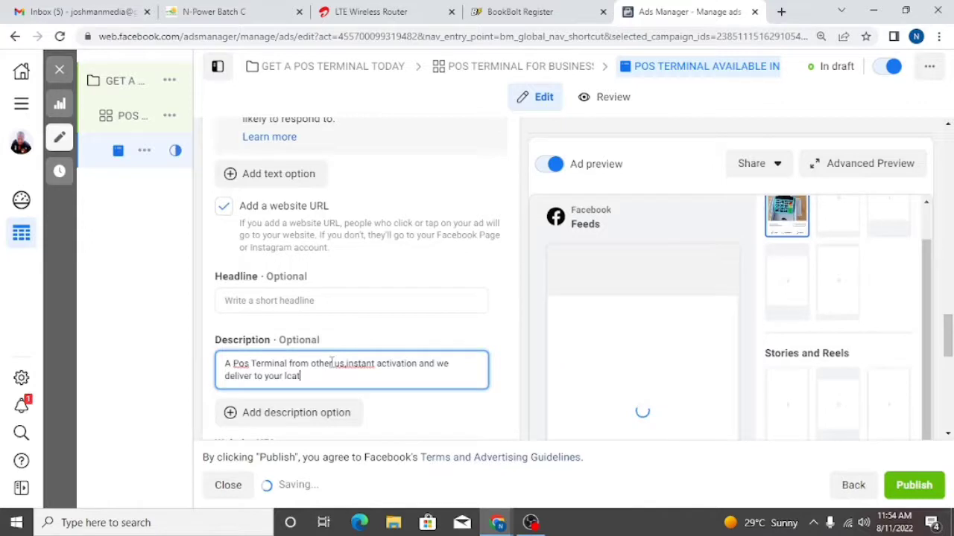
{"action": "type", "text": "ion"}
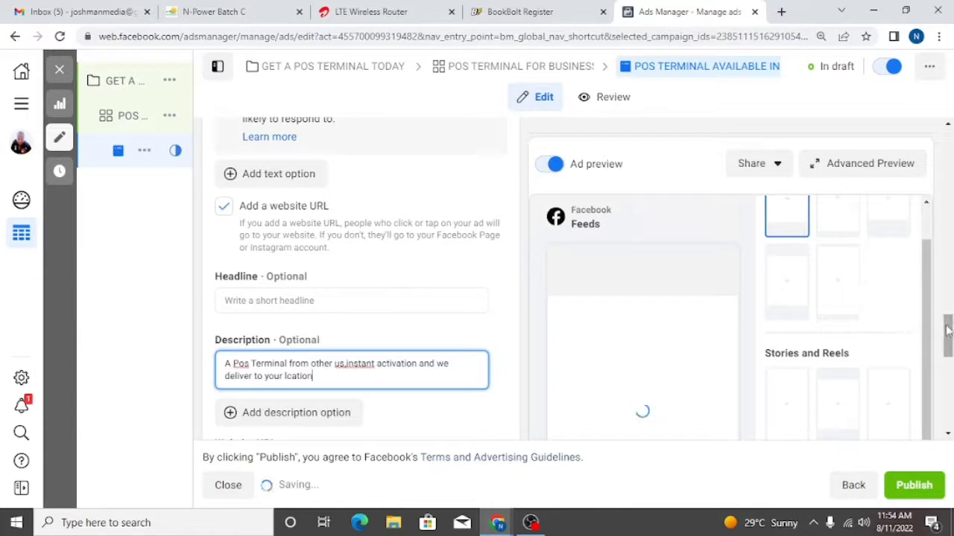
Replace the last word of the ad's primary text so it reads "POS TERMINALAVAILABLE AT A CHEAP RATE".
{"action": "left_click_drag", "start_coordinate": [948, 330], "coordinate": [948, 289]}
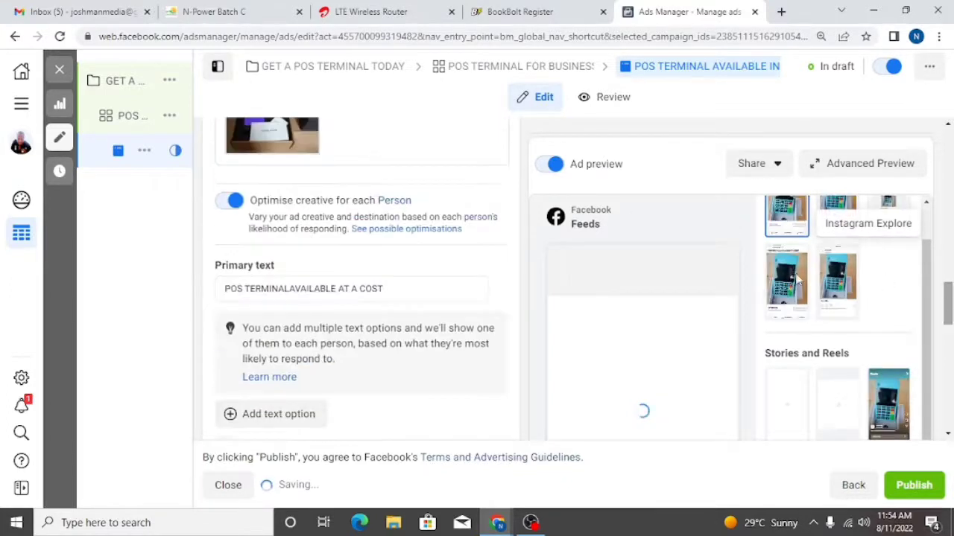
{"action": "left_click", "coordinate": [385, 288]}
{"action": "key", "text": "BackSpace"}
{"action": "key", "text": "BackSpace"}
{"action": "key", "text": "BackSpace"}
{"action": "key", "text": "BackSpace"}
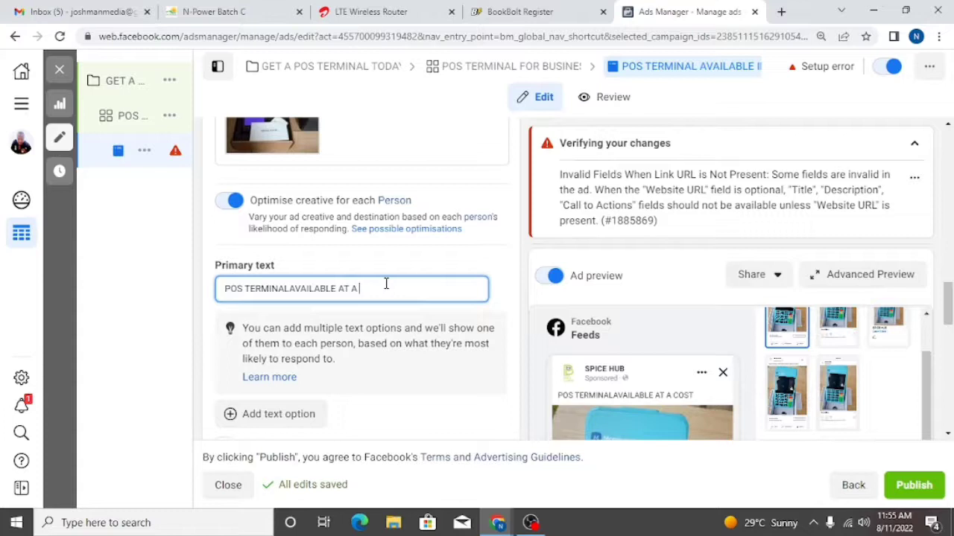
{"action": "type", "text": "ch"}
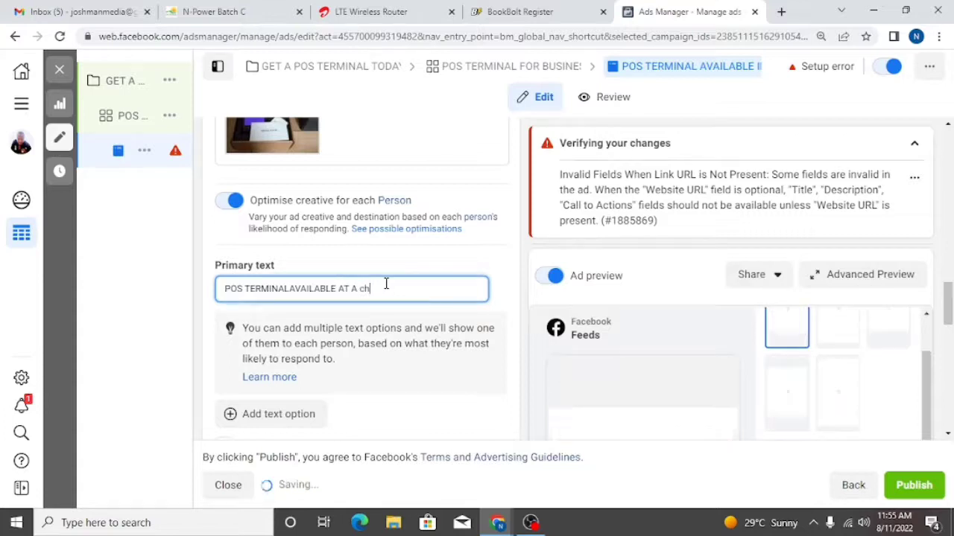
{"action": "key", "text": "BackSpace"}
{"action": "key", "text": "BackSpace"}
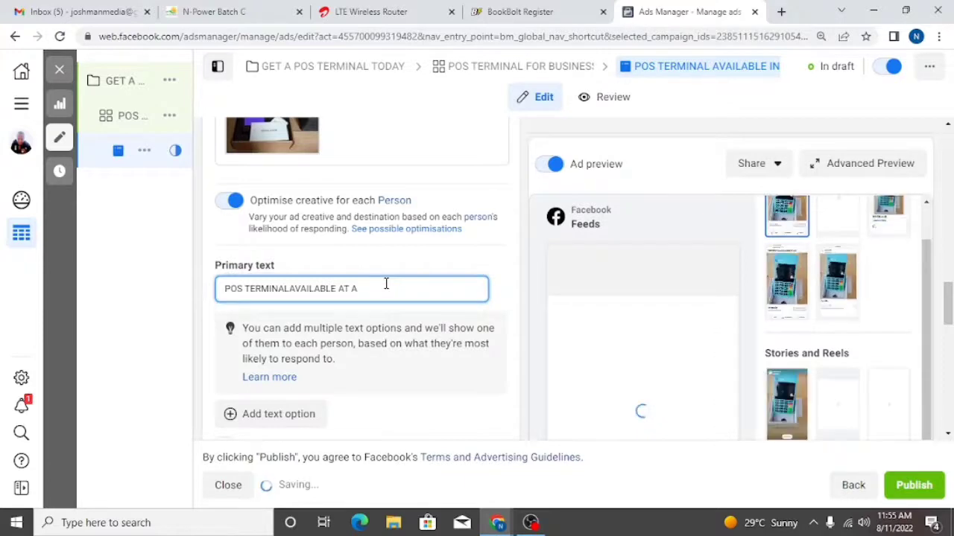
{"action": "type", "text": "CHEA"}
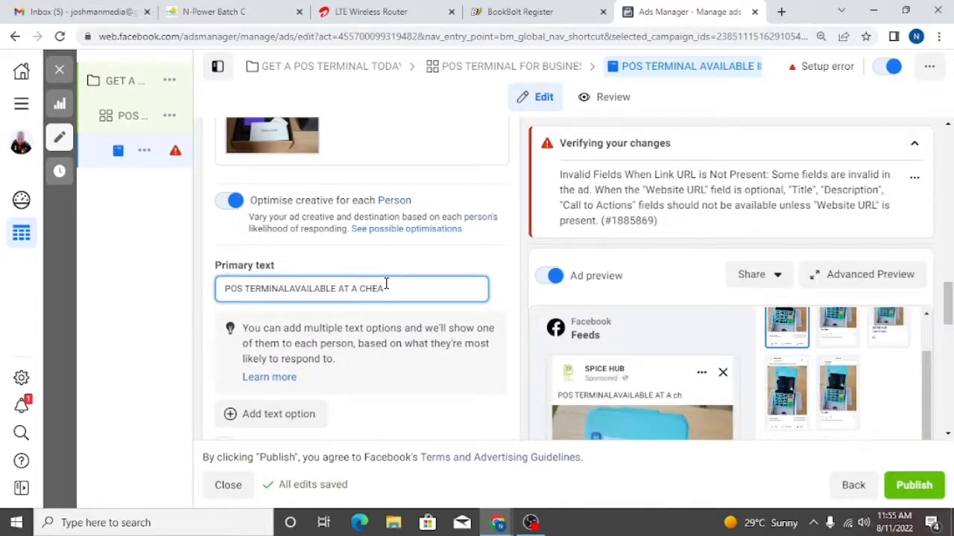
{"action": "type", "text": "P"}
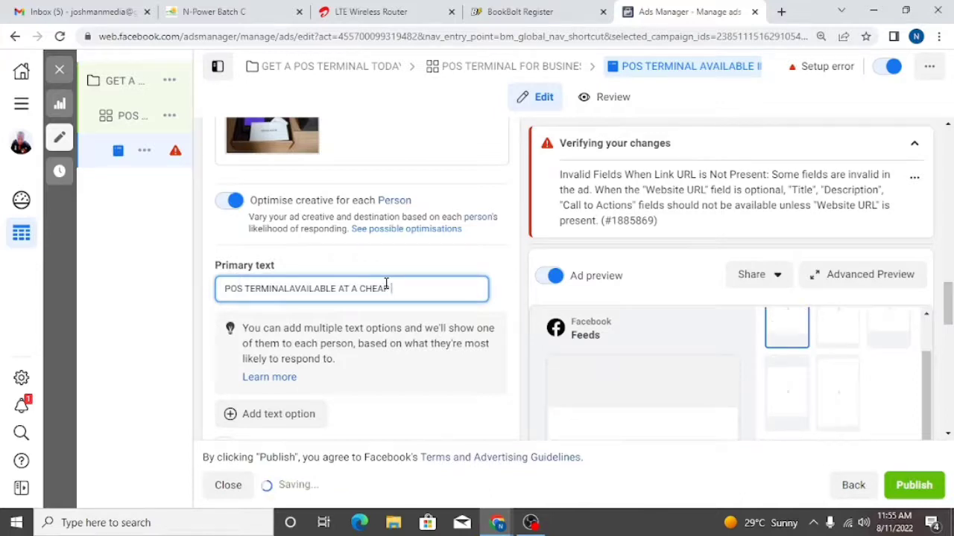
{"action": "type", "text": " RATE"}
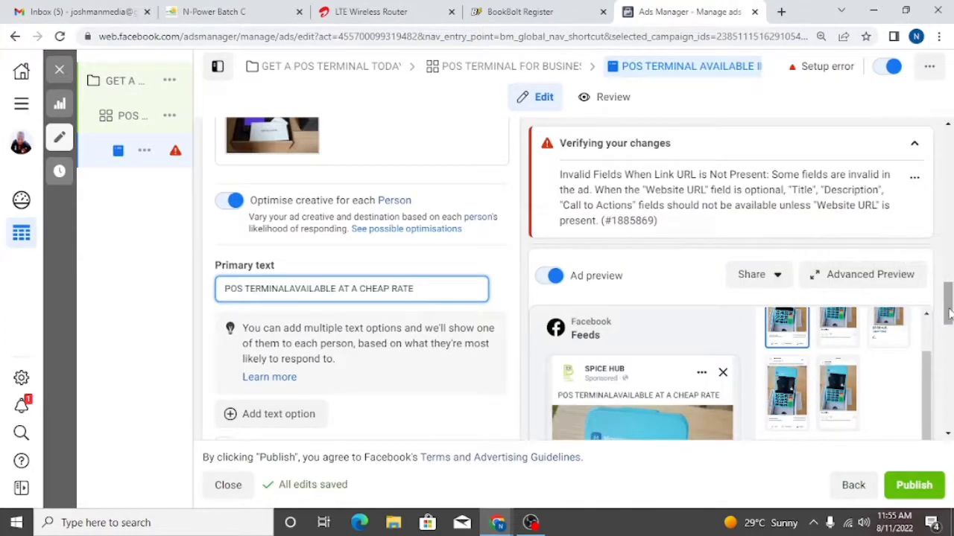
Change "Pos" to the all-capitals "POS" in the ad's description.
{"action": "left_click_drag", "start_coordinate": [949, 313], "coordinate": [947, 354]}
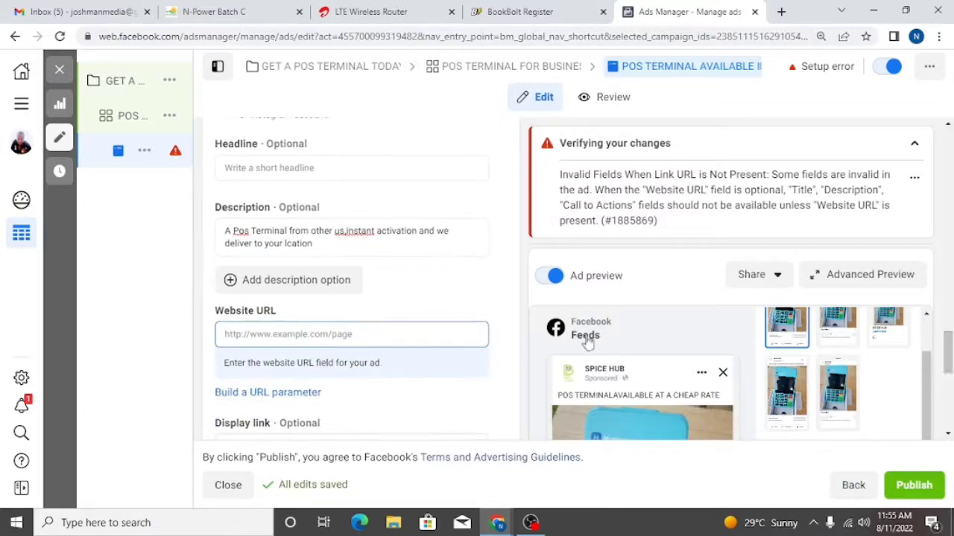
{"action": "left_click", "coordinate": [249, 230]}
{"action": "key", "text": "BackSpace"}
{"action": "key", "text": "BackSpace"}
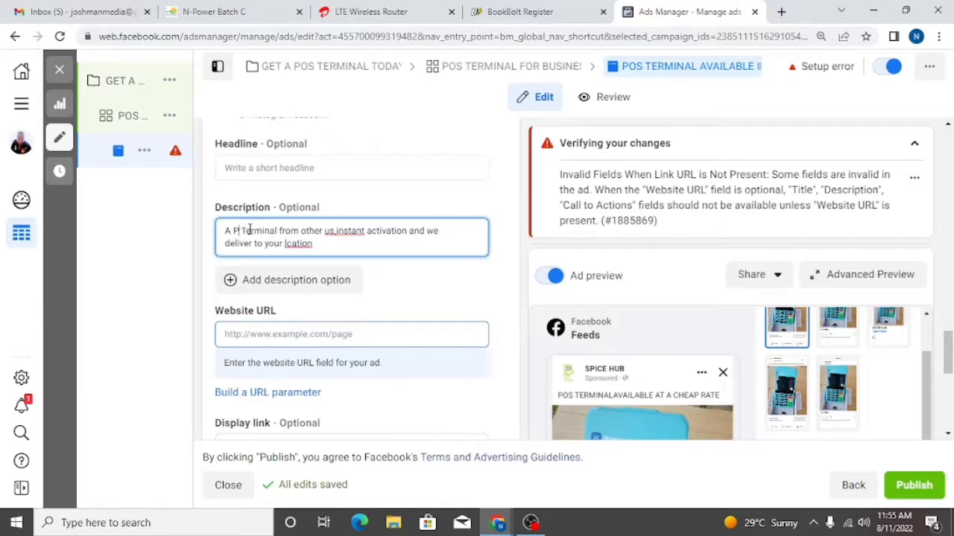
{"action": "type", "text": "os"}
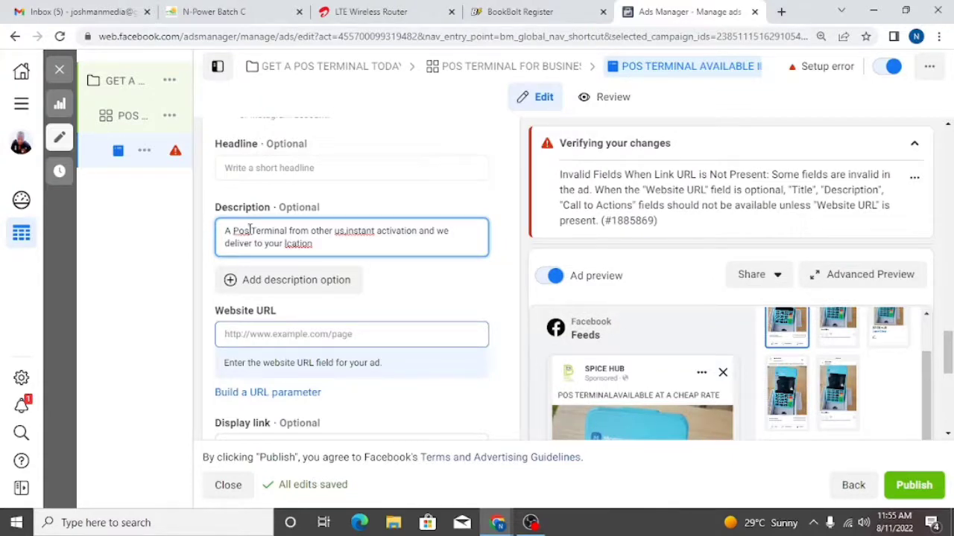
{"action": "key", "text": "BackSpace"}
{"action": "key", "text": "BackSpace"}
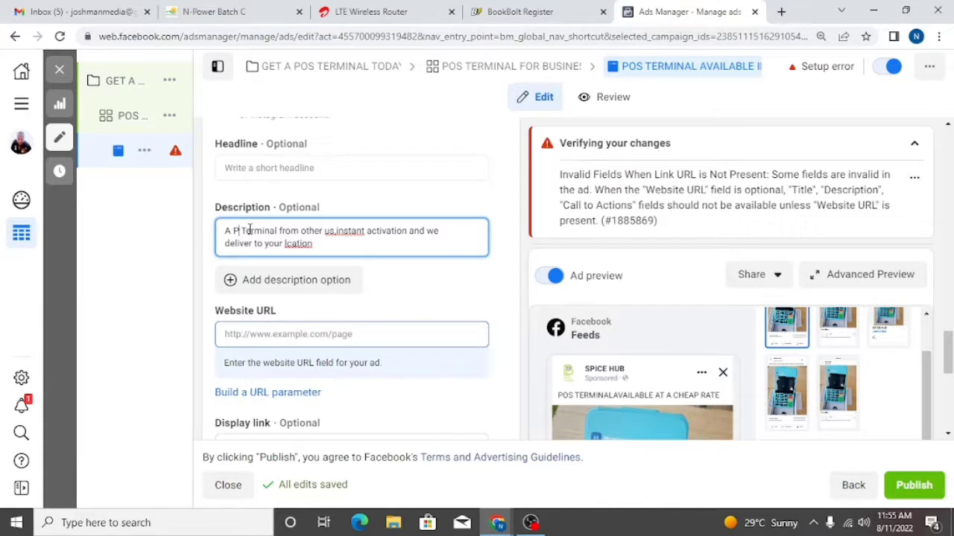
{"action": "type", "text": "OS"}
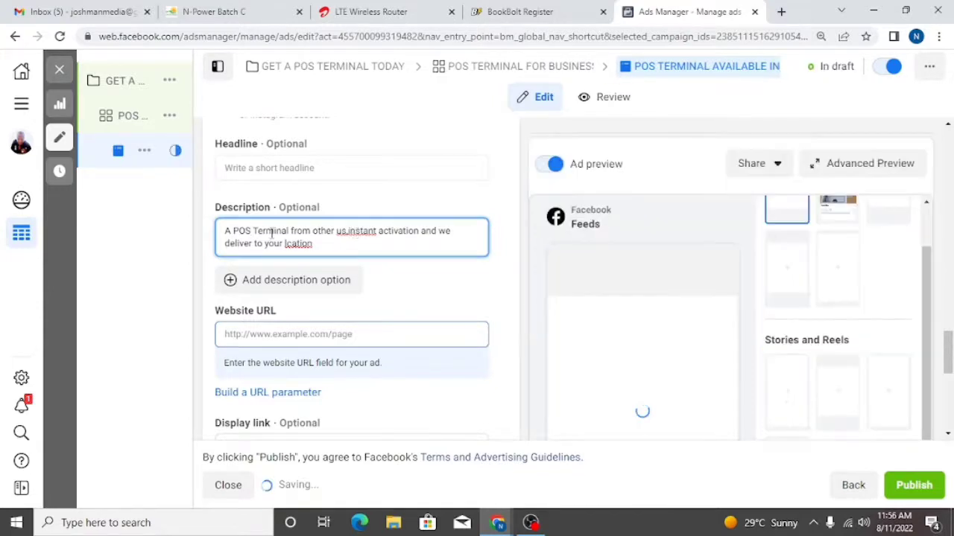
Replace the leading "A" of the ad's description with "Get a" so it begins "Get a POS Terminal".
{"action": "left_click", "coordinate": [230, 230]}
{"action": "key", "text": "BackSpace"}
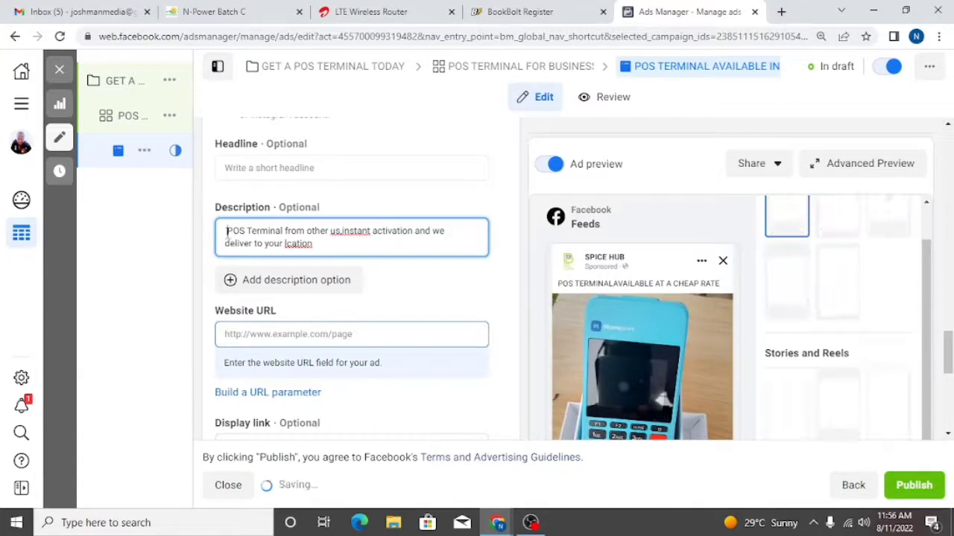
{"action": "type", "text": "Get "}
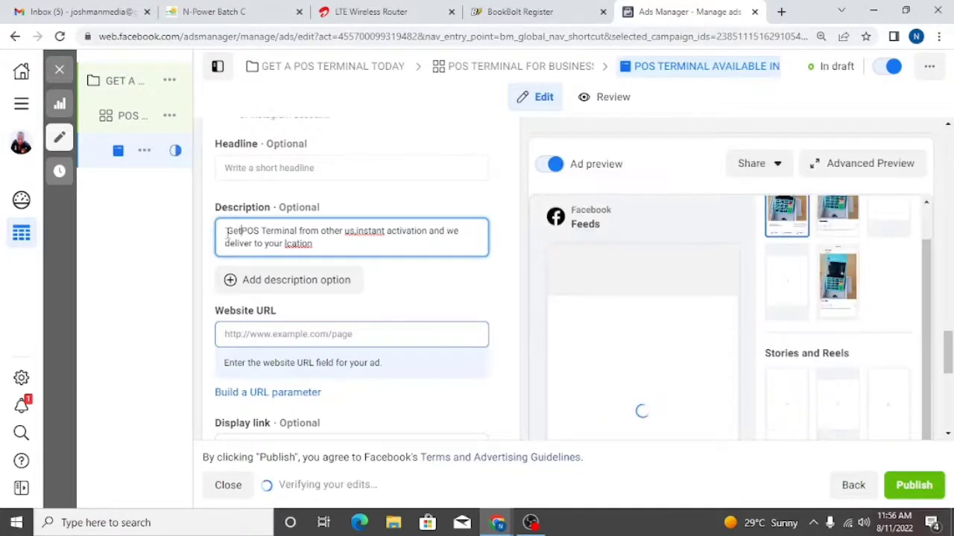
{"action": "type", "text": "a"}
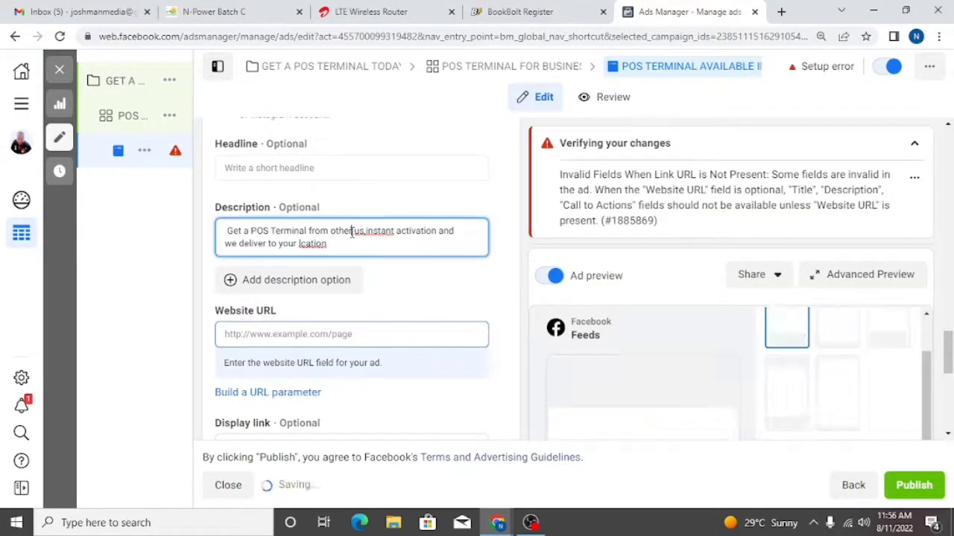
Delete the word "other" from the description so it reads "Get a POS Terminal from us".
{"action": "left_click", "coordinate": [351, 232]}
{"action": "key", "text": "BackSpace"}
{"action": "key", "text": "BackSpace"}
{"action": "key", "text": "BackSpace"}
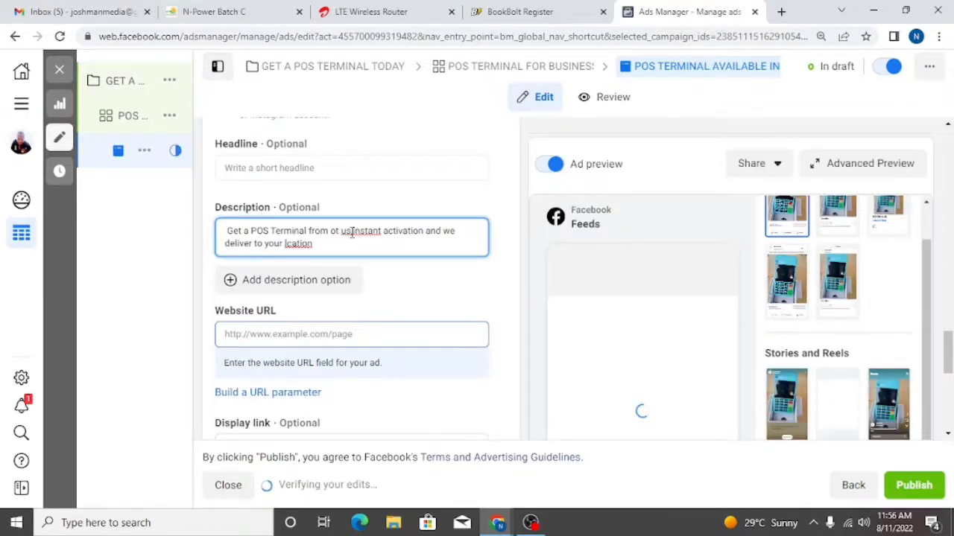
{"action": "key", "text": "BackSpace"}
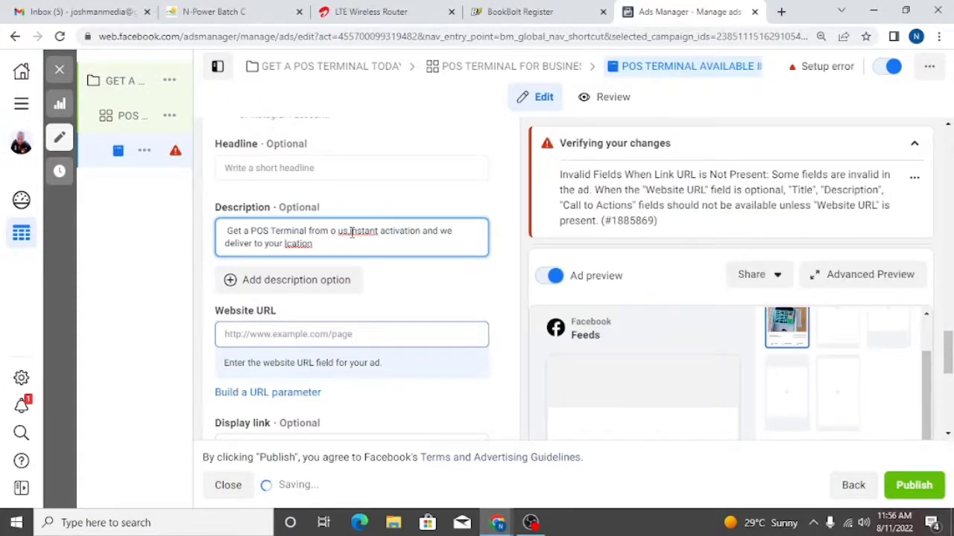
{"action": "key", "text": "BackSpace"}
{"action": "key", "text": "BackSpace"}
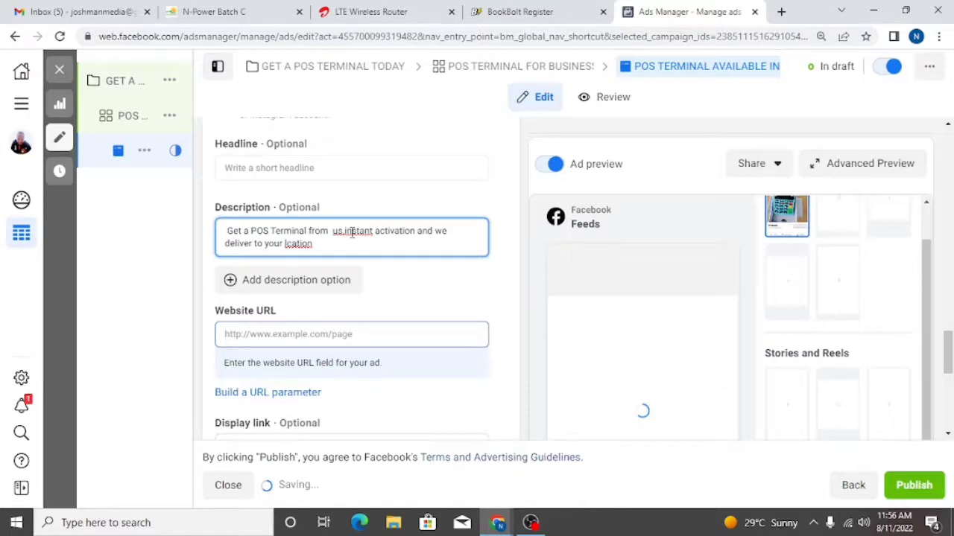
{"action": "key", "text": "BackSpace"}
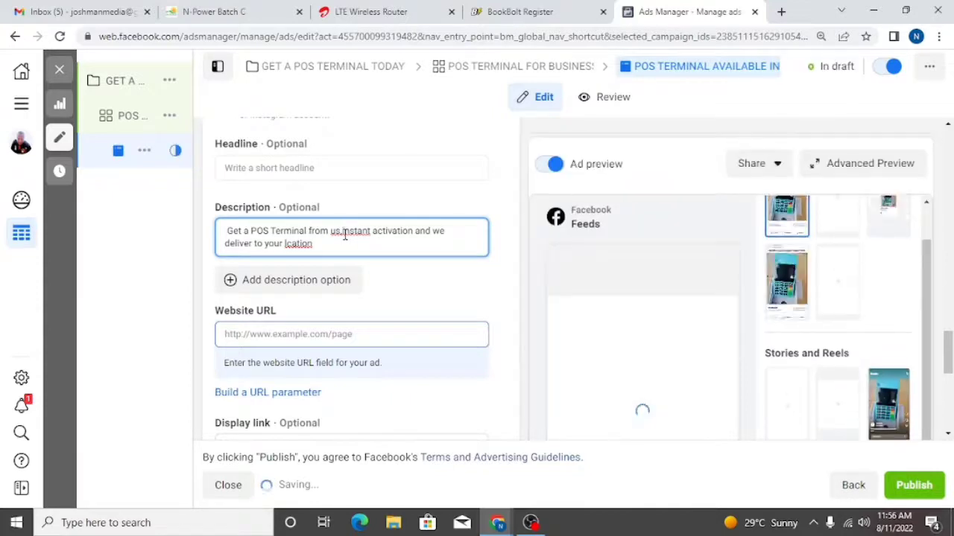
Put a space between the comma and "instant" in the description and correct "lcation" to "location".
{"action": "type", "text": ","}
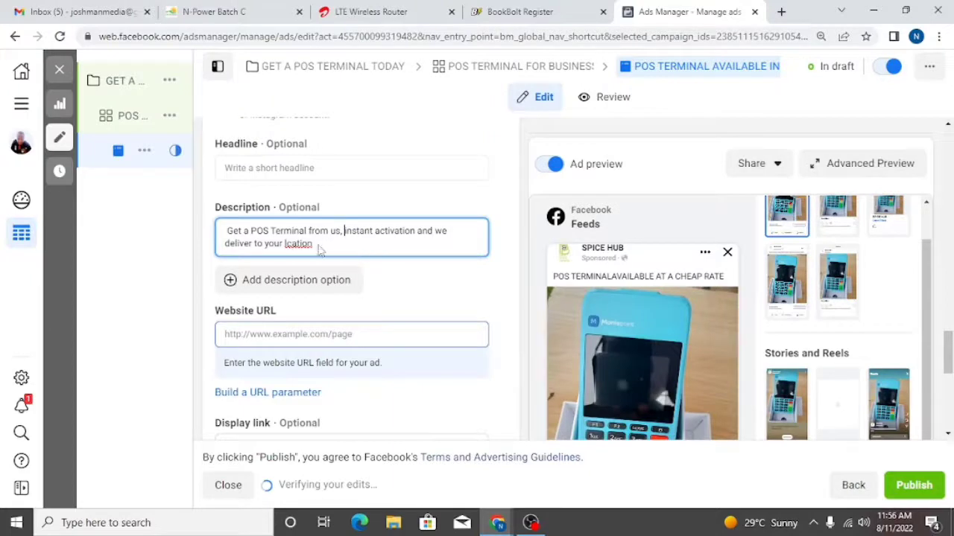
{"action": "key", "text": "Delete"}
{"action": "type", "text": "i"}
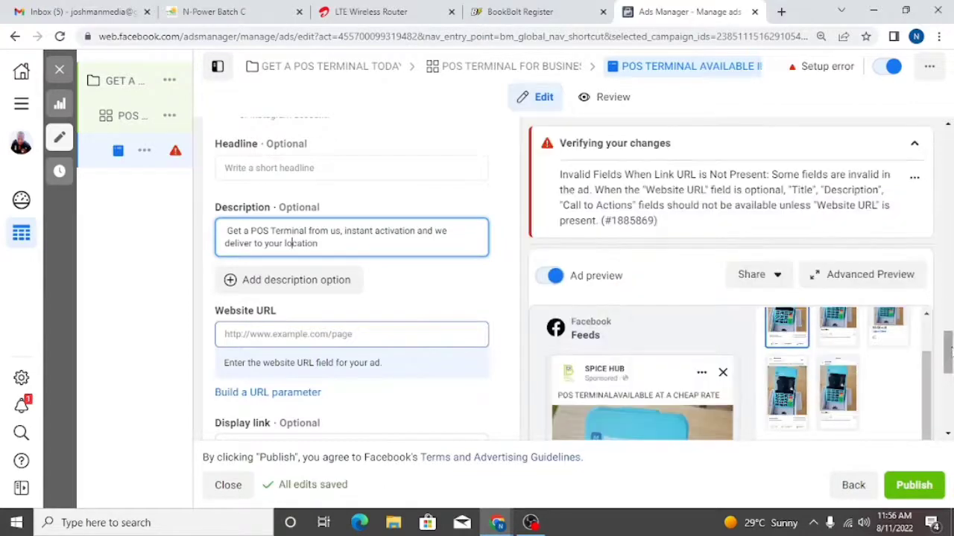
View the ad's advanced preview across the feed and marketplace placements, and return to the ad editor.
{"action": "mouse_move", "coordinate": [949, 343]}
{"action": "left_mouse_down"}
{"action": "mouse_move", "coordinate": [948, 405]}
{"action": "mouse_move", "coordinate": [949, 349]}
{"action": "left_mouse_up"}
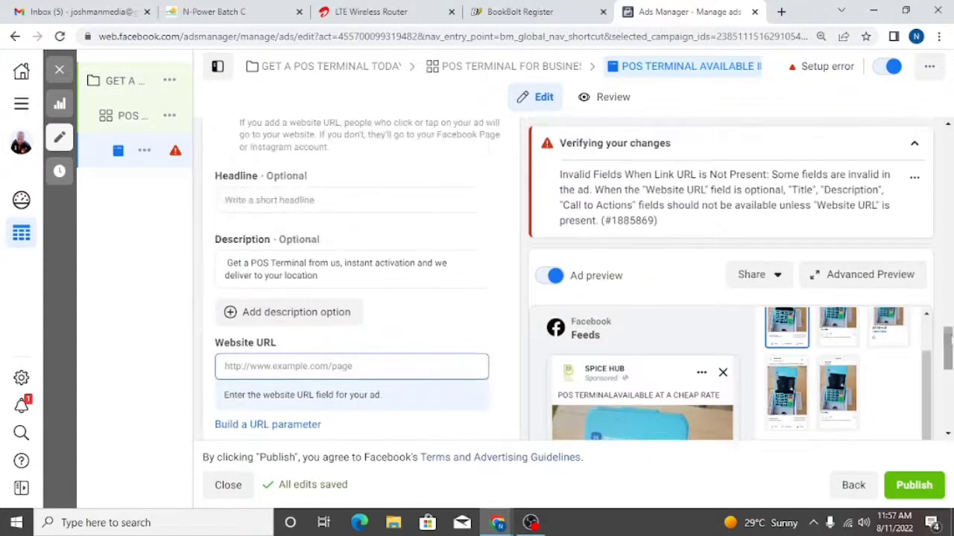
{"action": "left_click", "coordinate": [894, 286]}
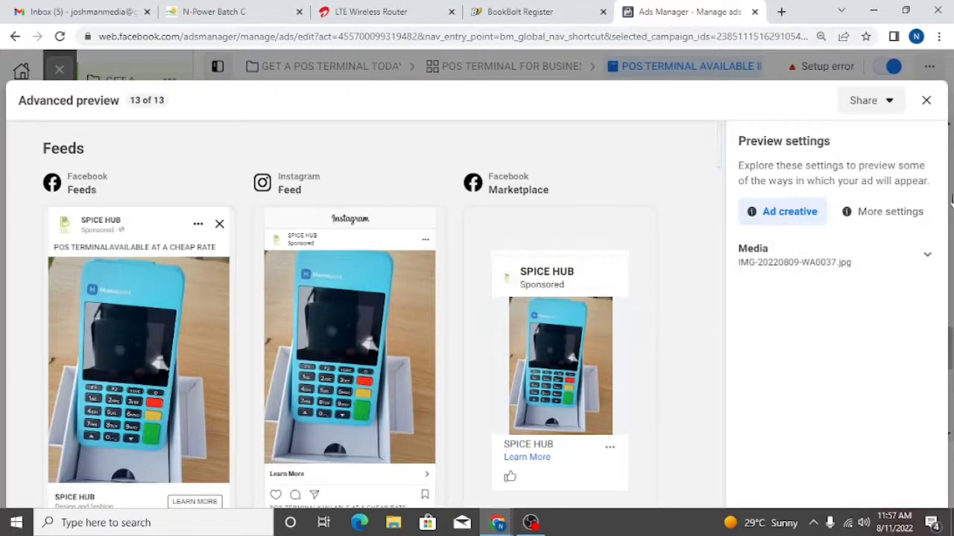
{"action": "left_click", "coordinate": [951, 266]}
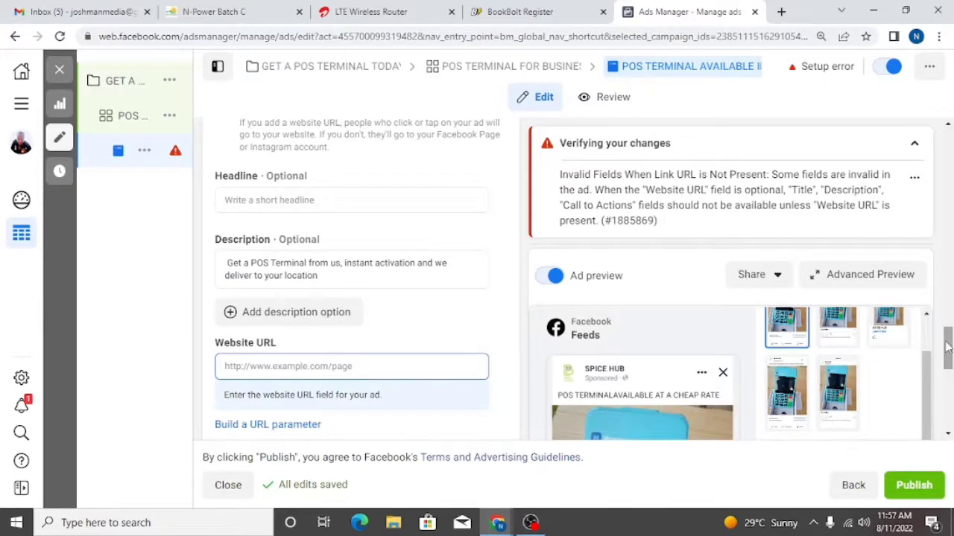
Set the ad's call to action to Contact Us.
{"action": "left_click_drag", "start_coordinate": [947, 344], "coordinate": [948, 371]}
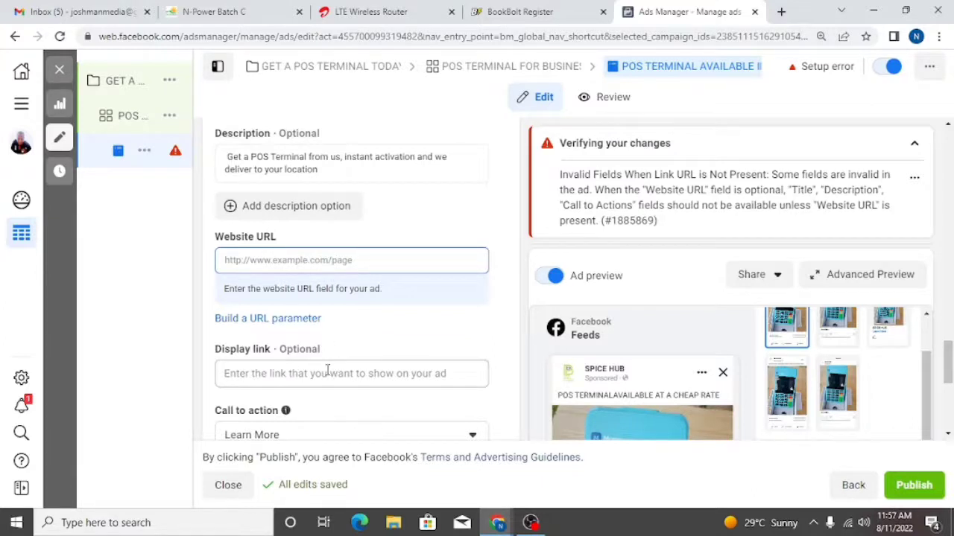
{"action": "left_click_drag", "start_coordinate": [948, 350], "coordinate": [948, 368]}
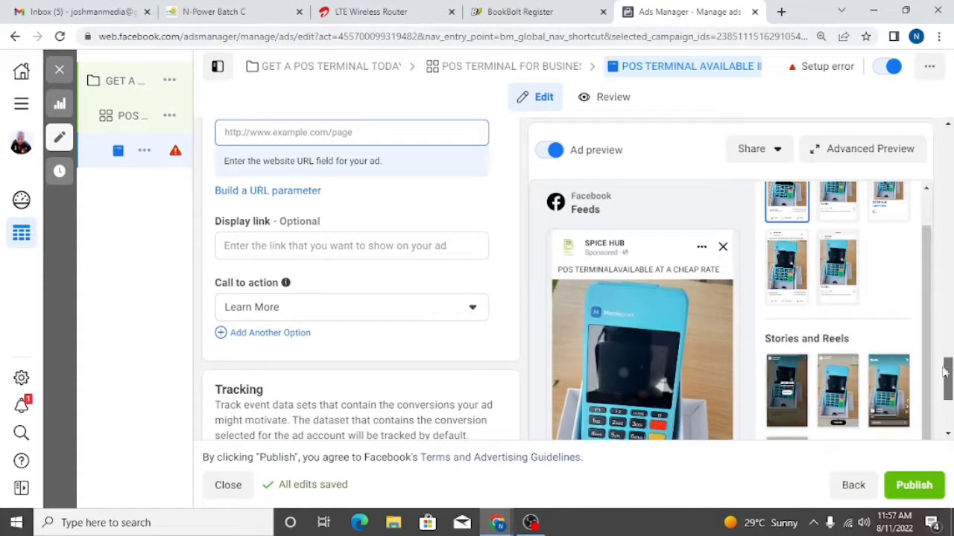
{"action": "left_click", "coordinate": [355, 316]}
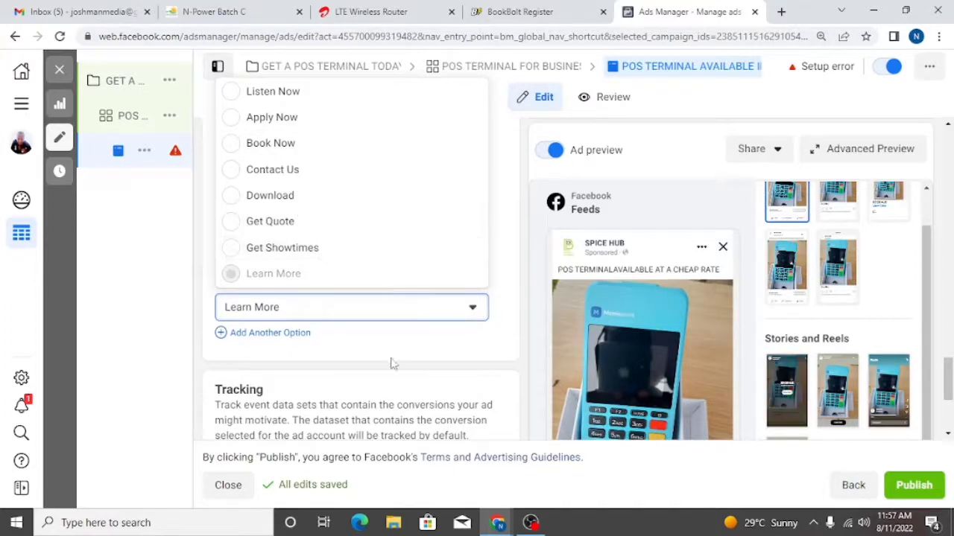
{"action": "left_click", "coordinate": [458, 313]}
{"action": "left_click", "coordinate": [458, 311]}
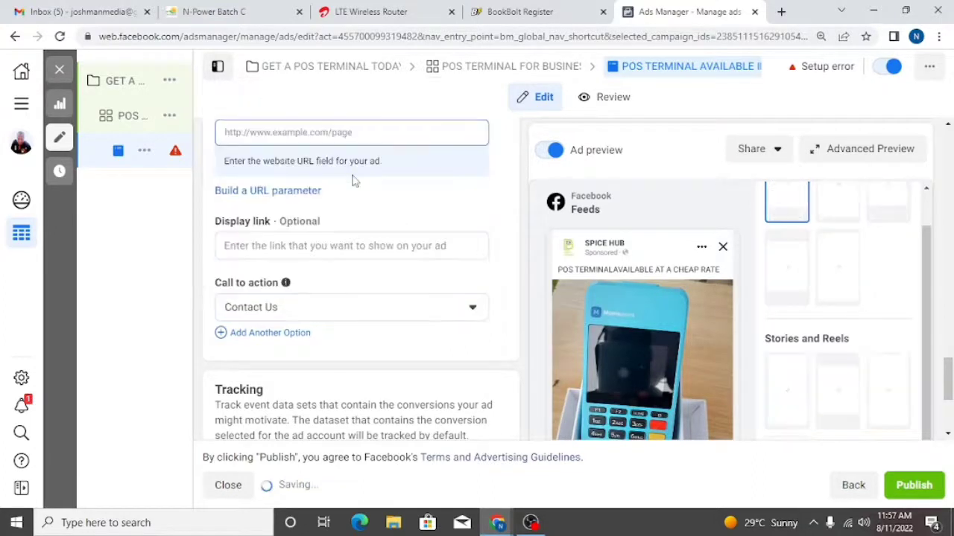
{"action": "left_click", "coordinate": [353, 182]}
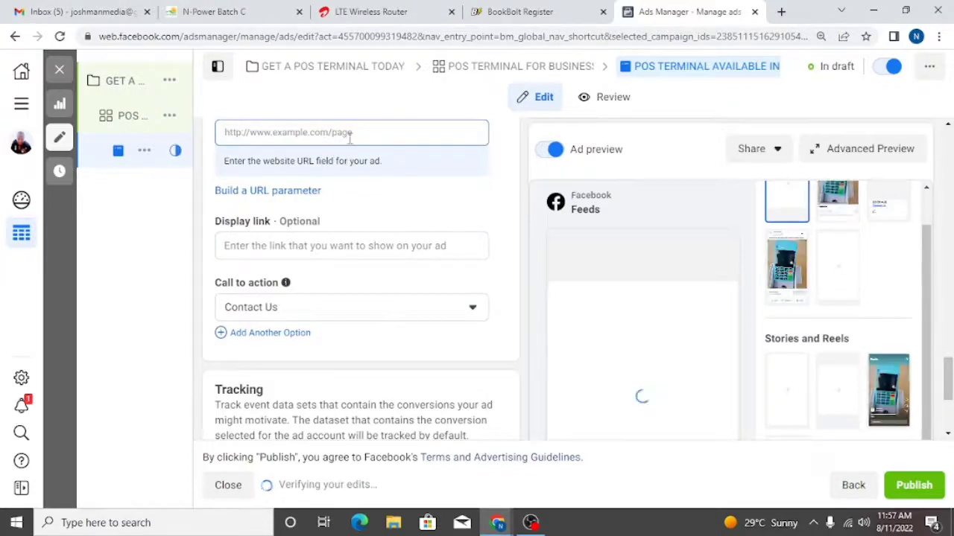
{"action": "left_click_drag", "start_coordinate": [949, 368], "coordinate": [949, 334]}
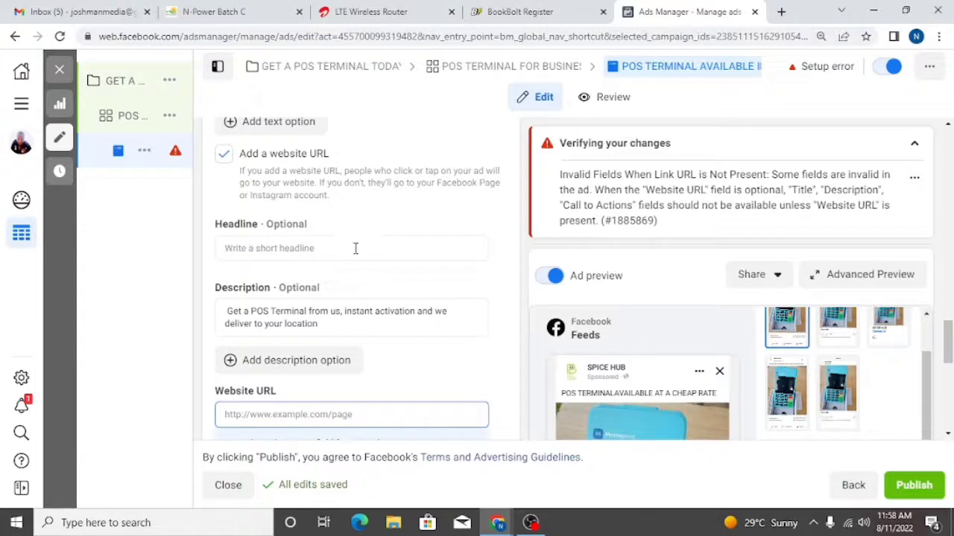
{"action": "left_click_drag", "start_coordinate": [946, 354], "coordinate": [948, 421]}
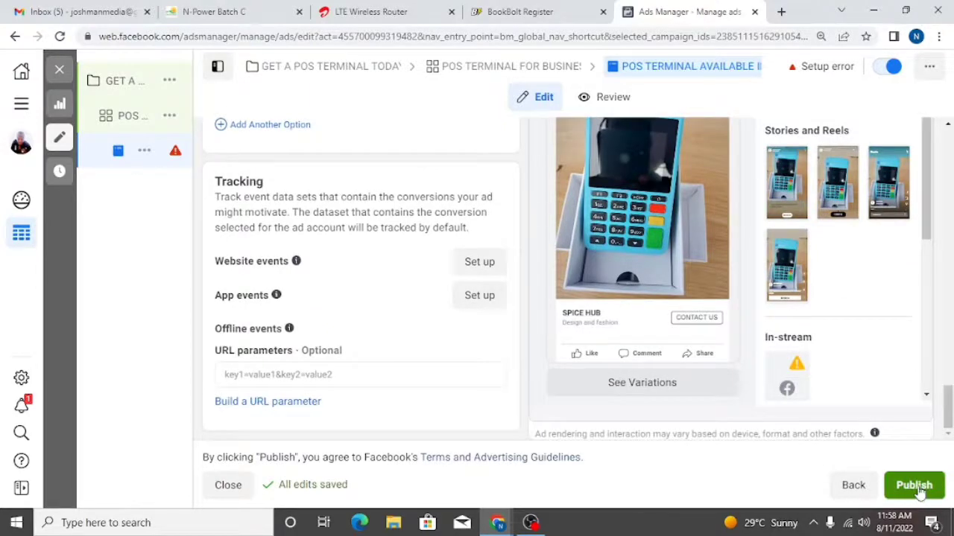